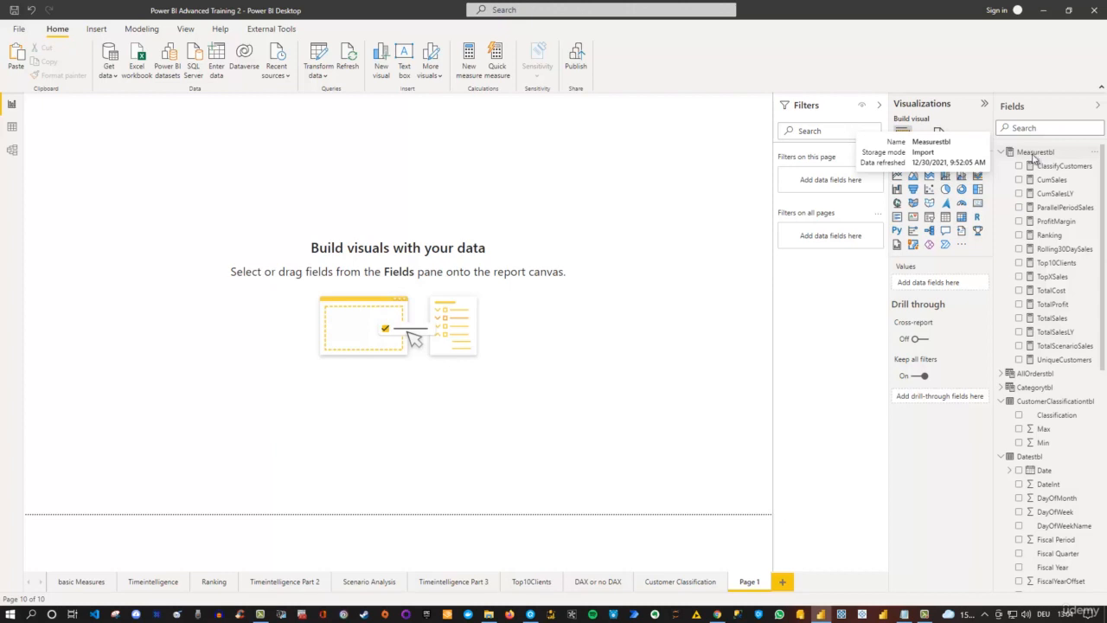
Step: Create a new measure in Measurestbl, name it TotalSalesOnWeekends, and begin a second formula line
right_click(1032, 155)
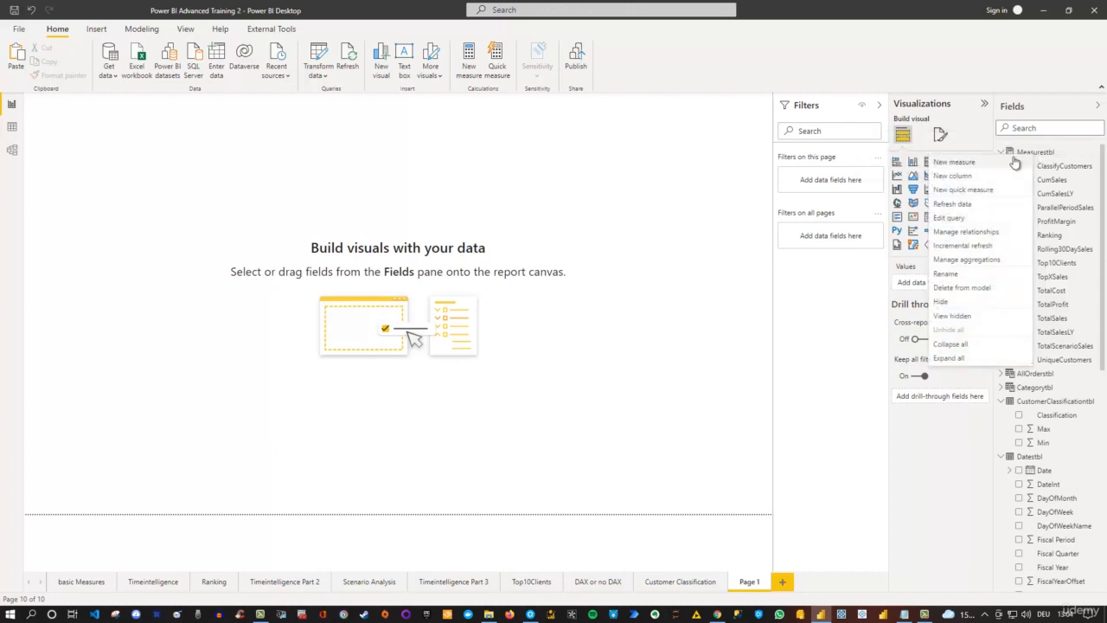
left_click(955, 162)
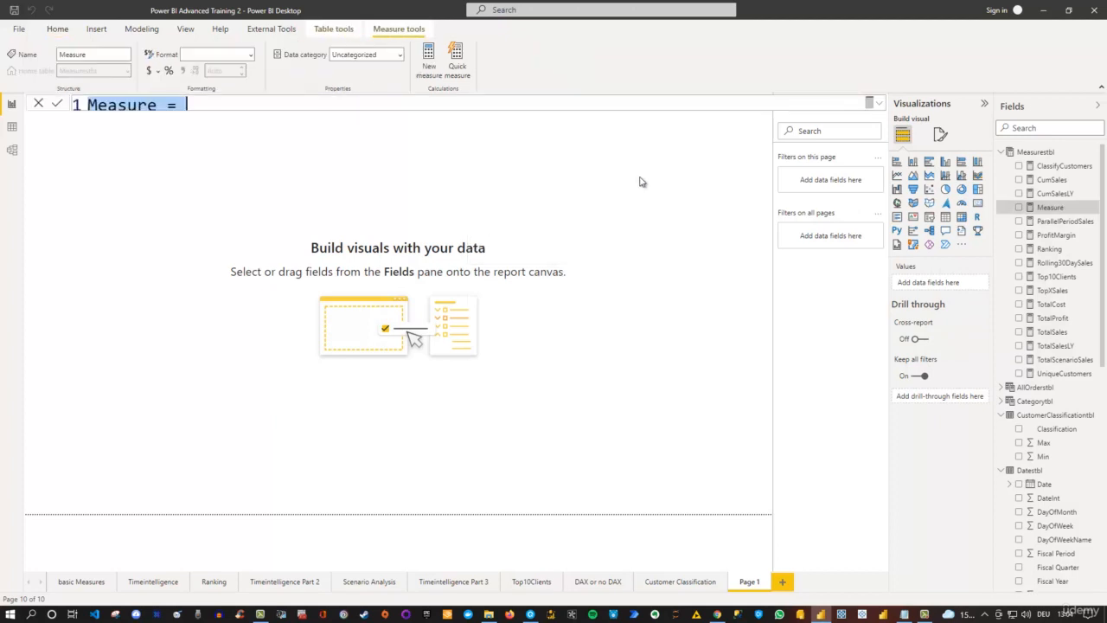
left_click(869, 103)
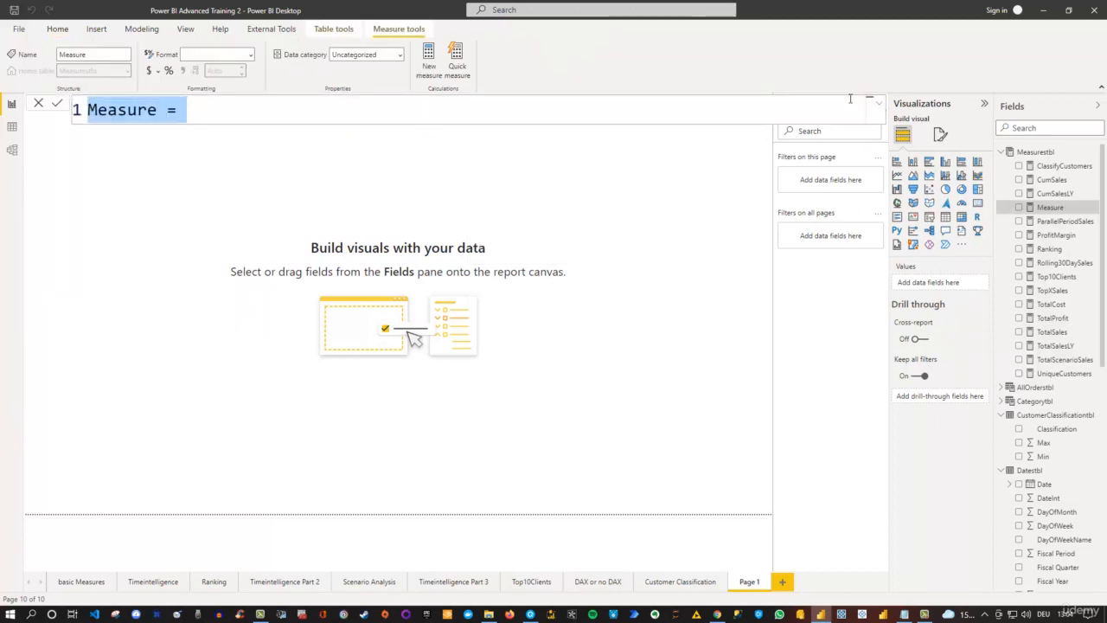
type("Total")
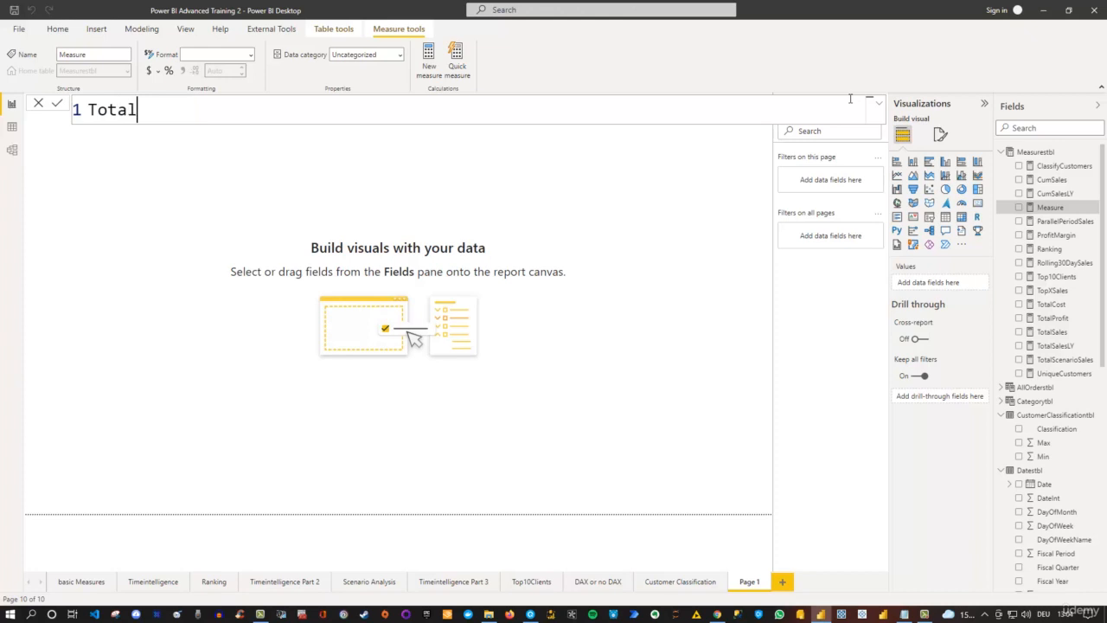
type("Saleso")
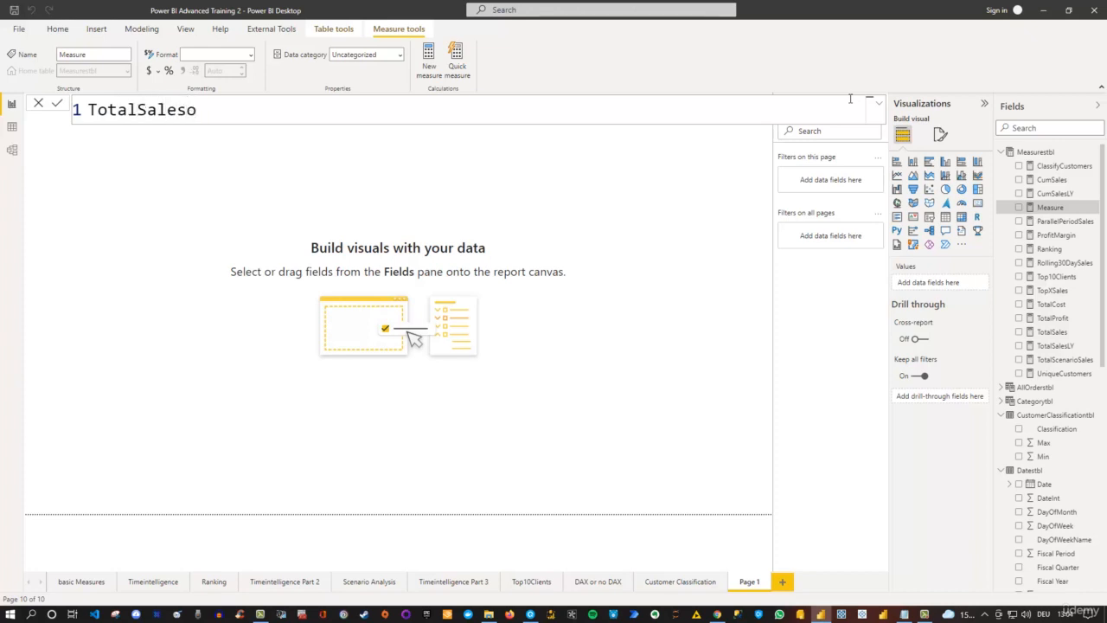
key("BackSpace")
type("OnWeeken")
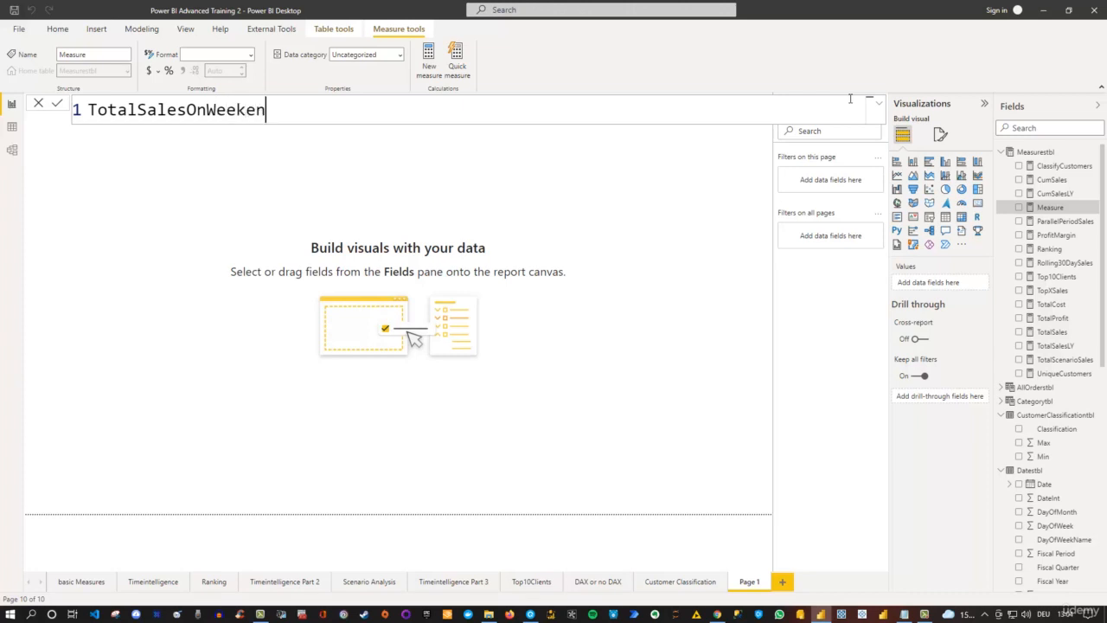
type("ds =")
key("shift+Return")
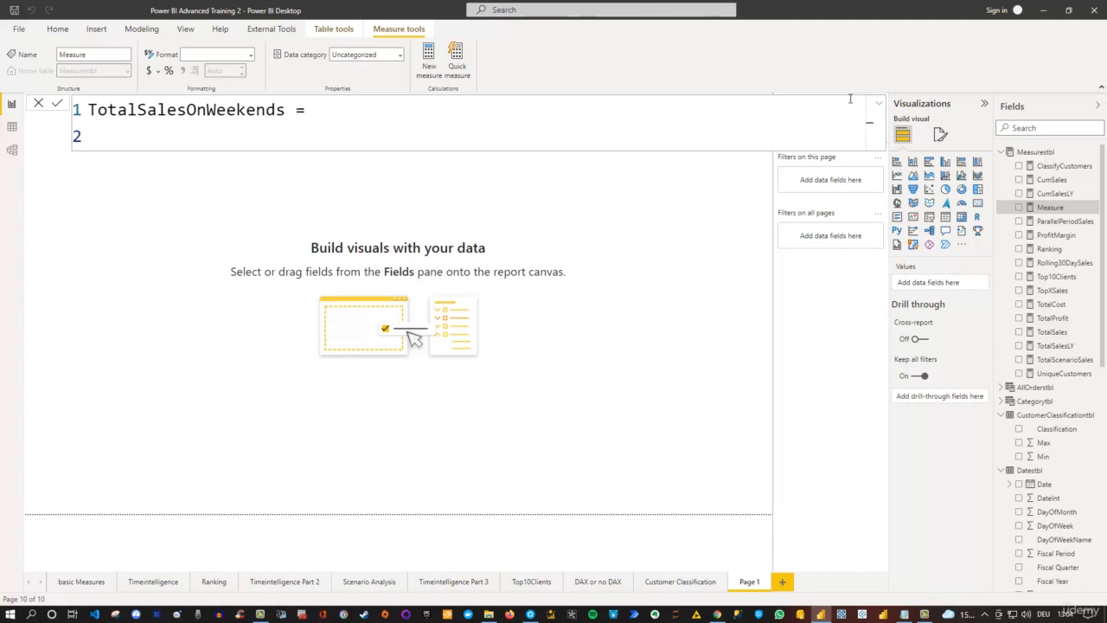
Step: Declare a variable with VAR Weekends = on the second line of the measure formula
type("VAR")
type("Weeke")
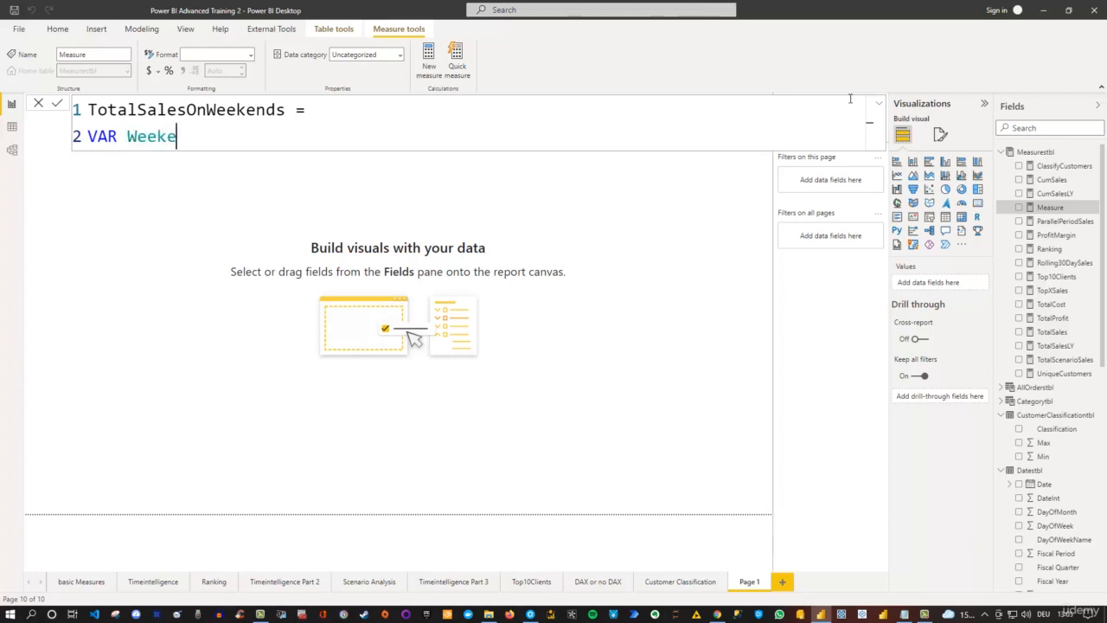
type("nds")
left_click_drag(87, 136, 203, 137)
left_click(220, 138)
type("=")
Step: Try the constant 10000 and the VALUES function as the value of the Weekends variable
type("10000")
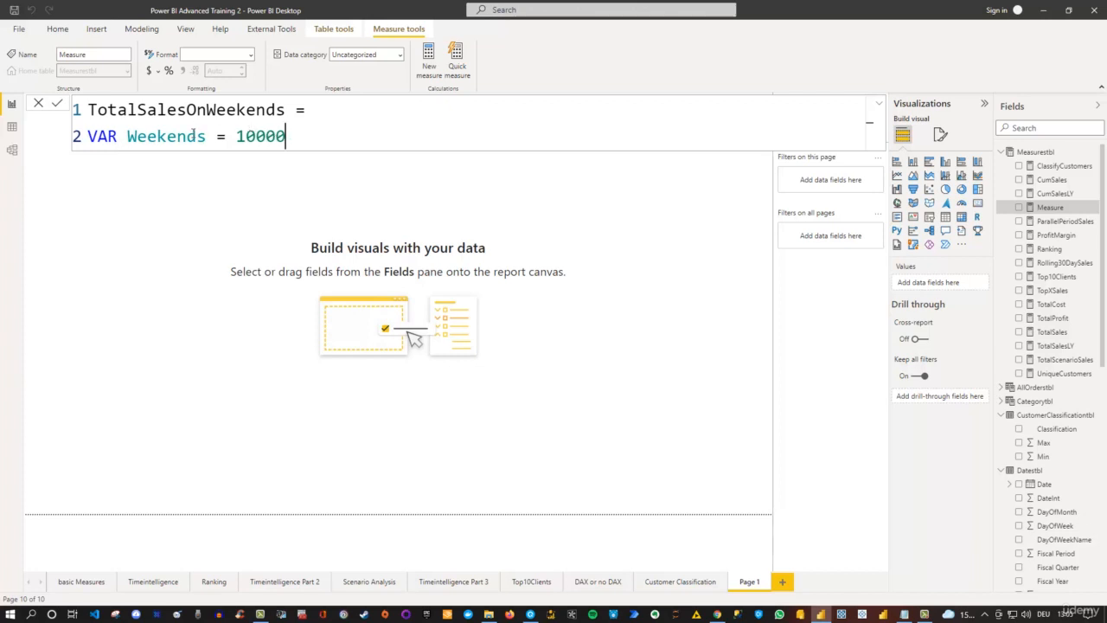
left_click_drag(237, 137, 314, 143)
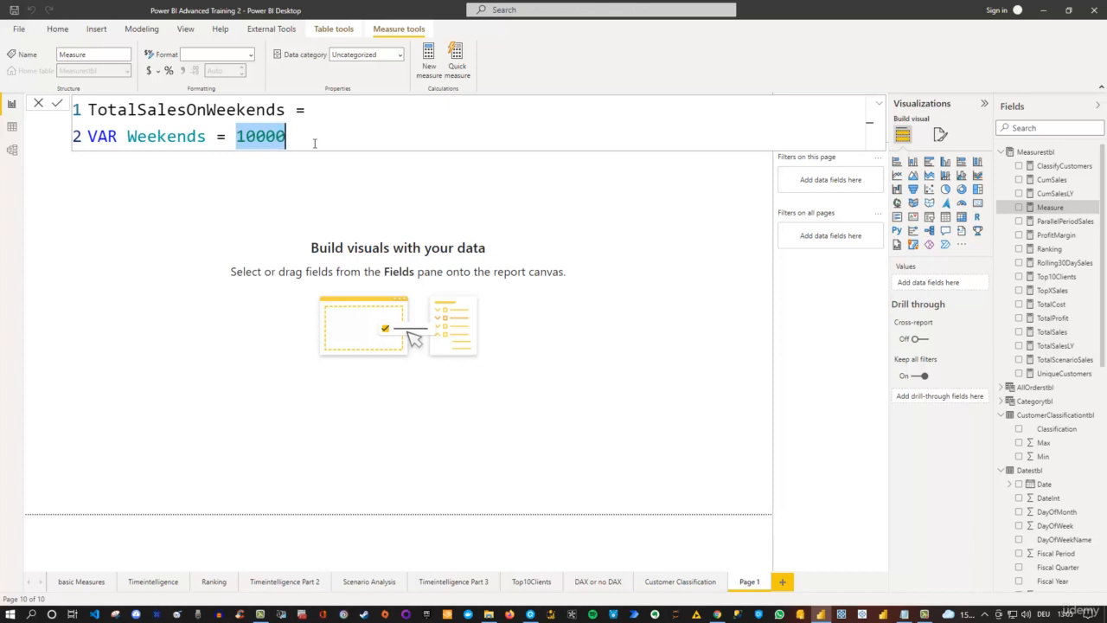
type("VAL")
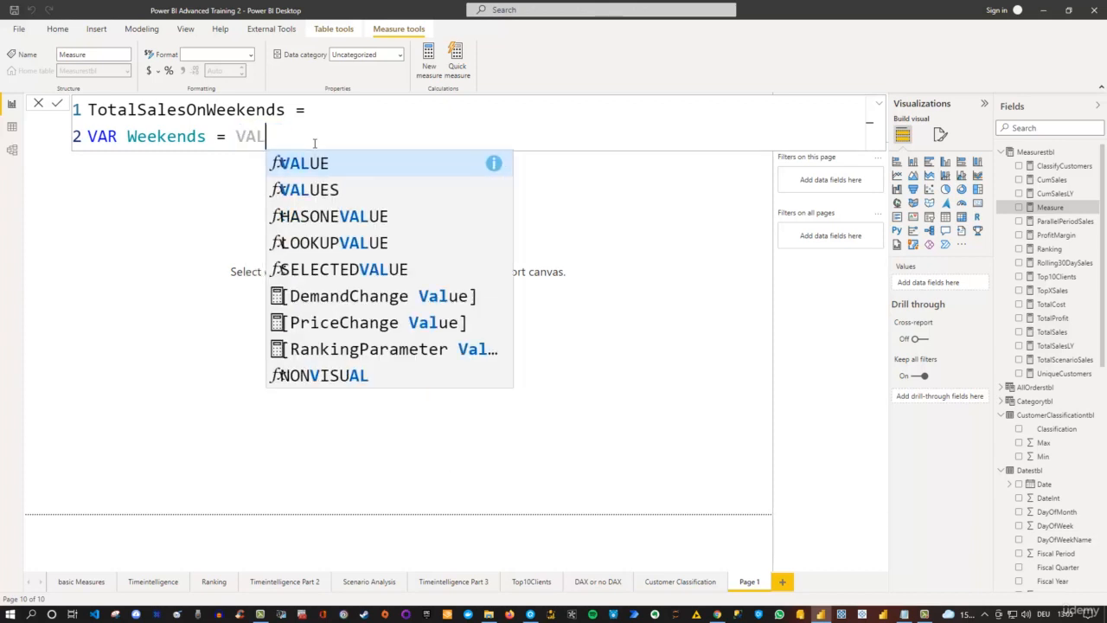
type("UES")
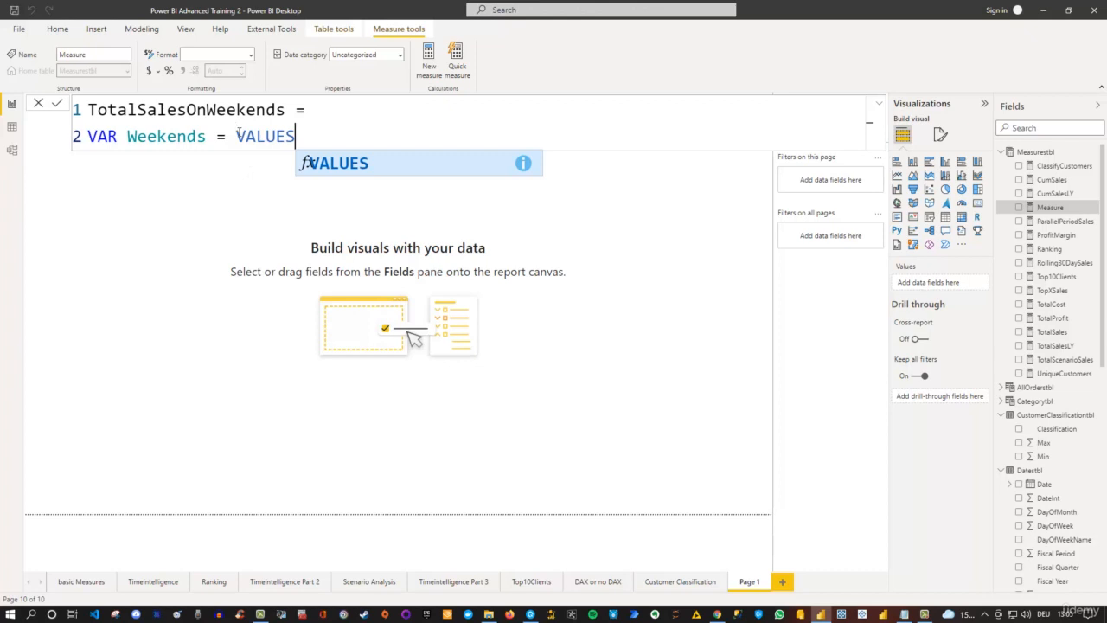
left_click_drag(237, 131, 303, 138)
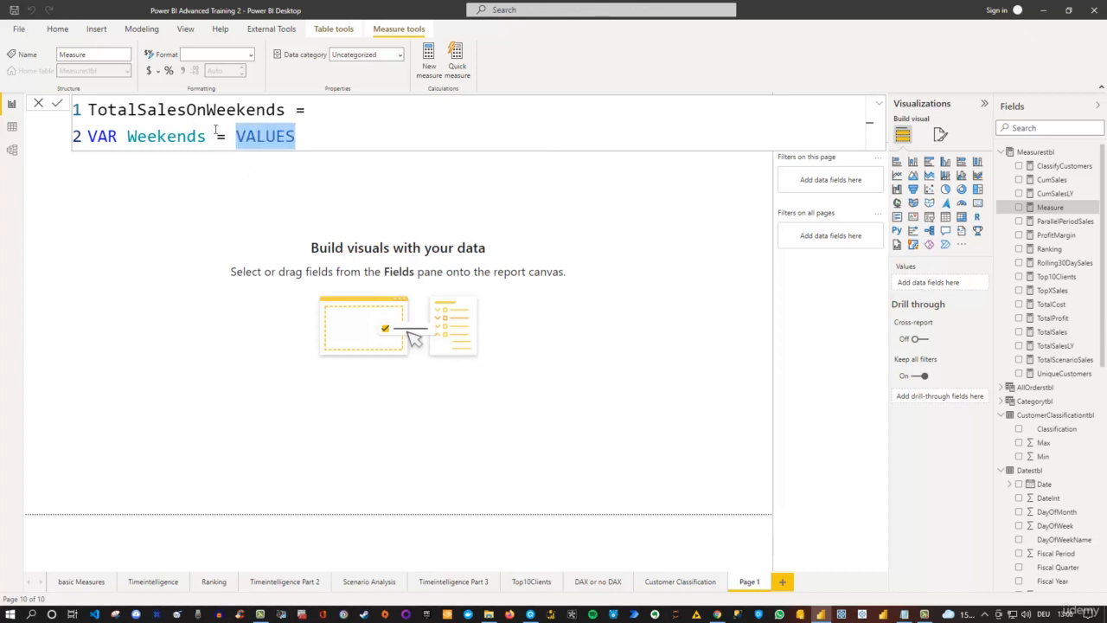
key("BackSpace")
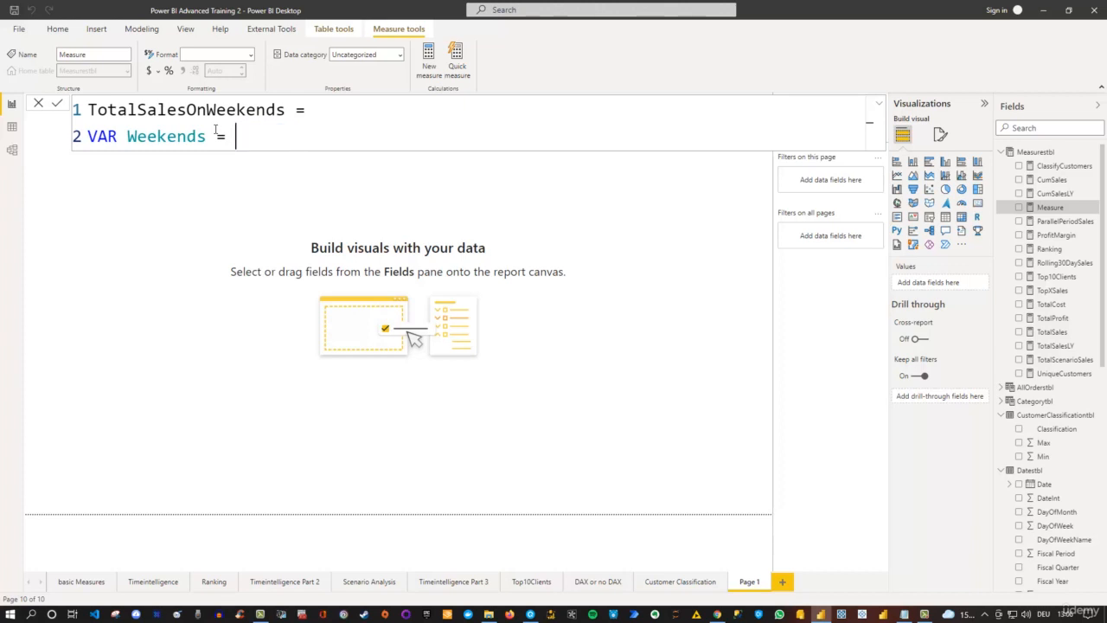
Step: Start the Weekends variable's expression with a FILTER function that takes Datestbl as its table
type("Filter(")
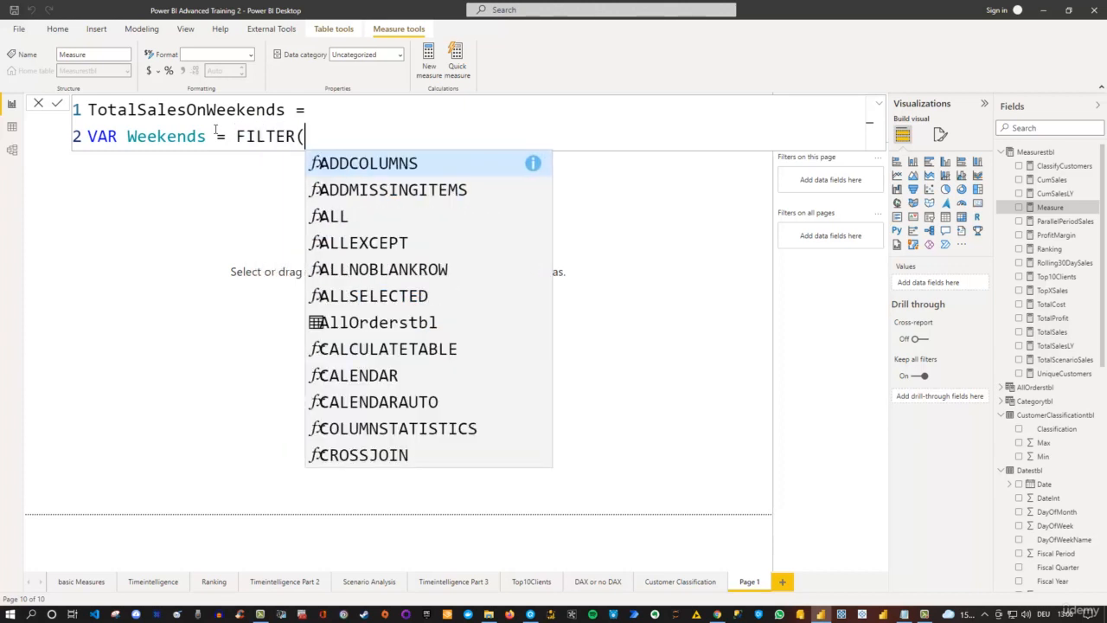
key("Escape")
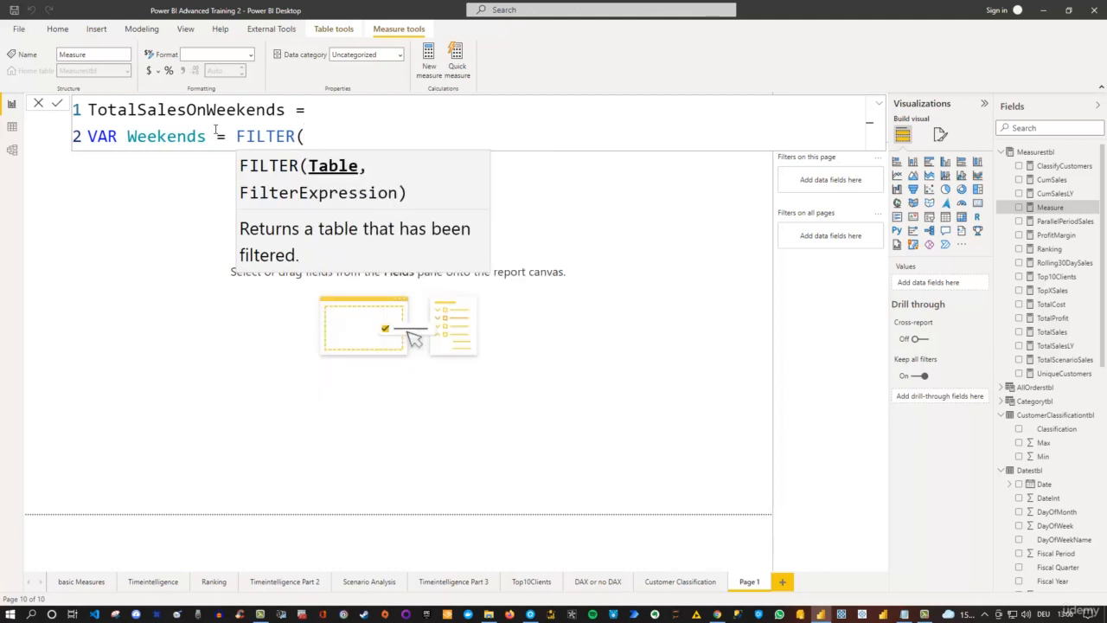
type("date")
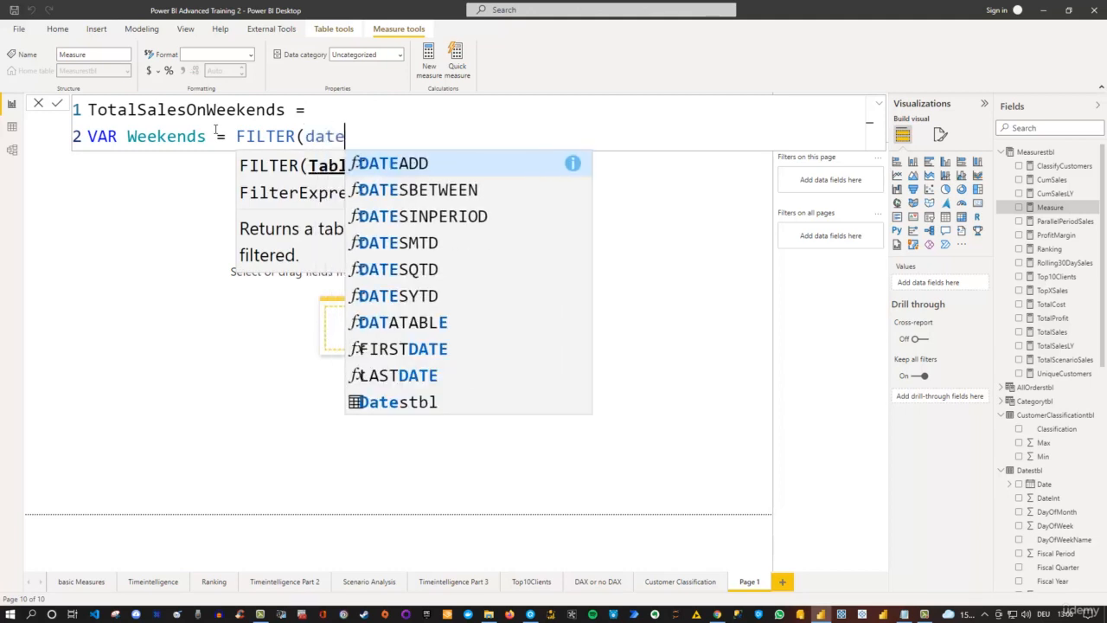
type("st")
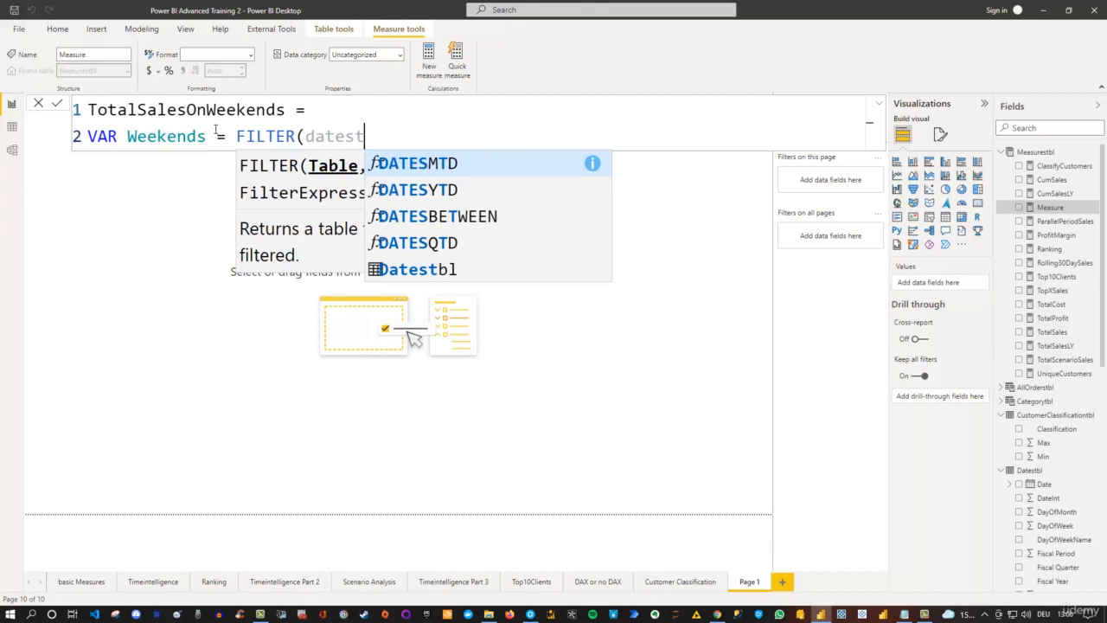
key("Down")
key("Down")
key("Down")
key("Down")
key("Tab")
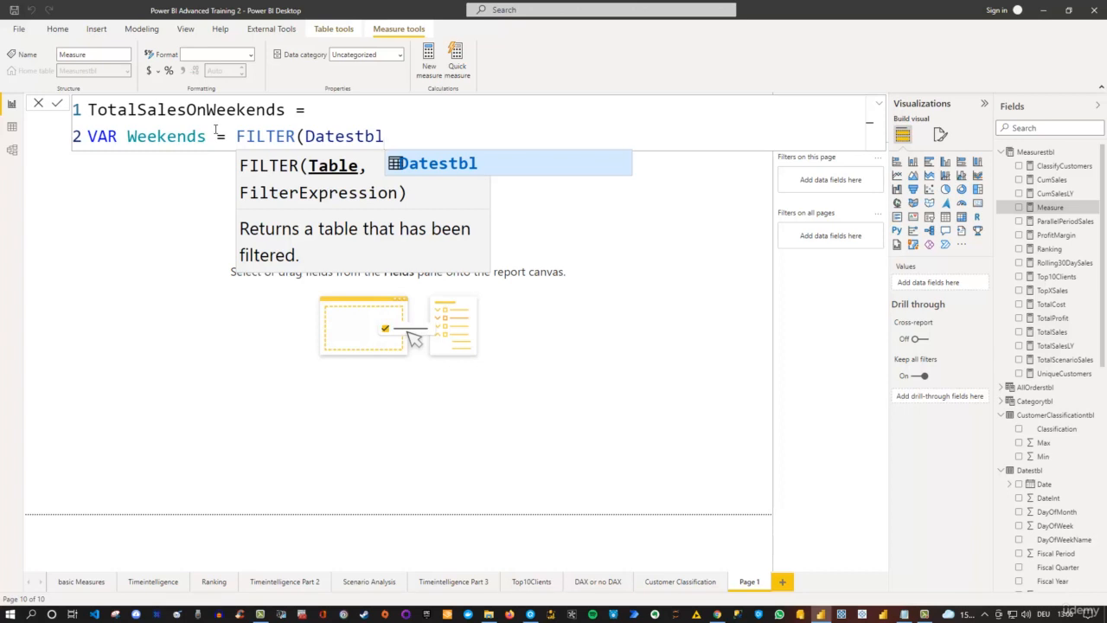
type(",")
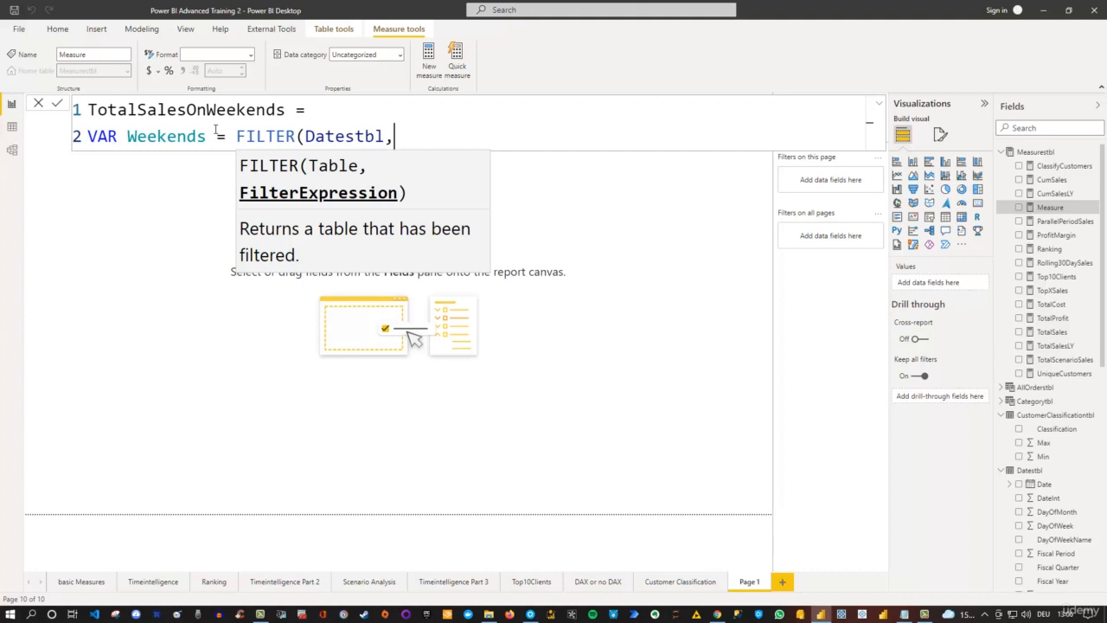
Step: Add an OR function as the filter expression, with Datestbl[DayOfWeek]=5 as its first condition
type("OR")
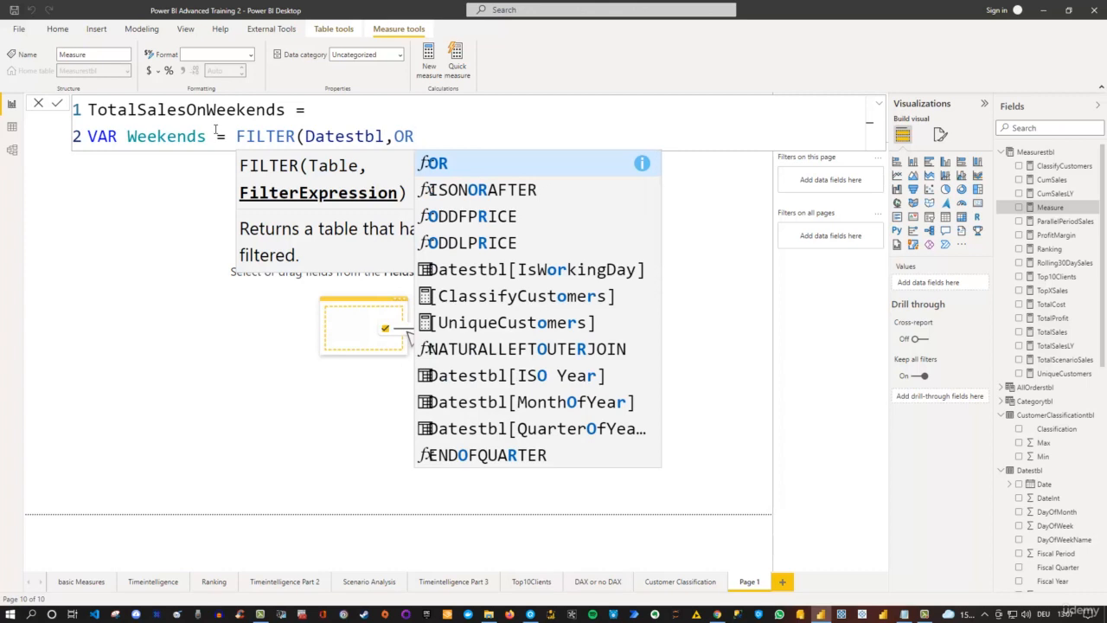
type("(")
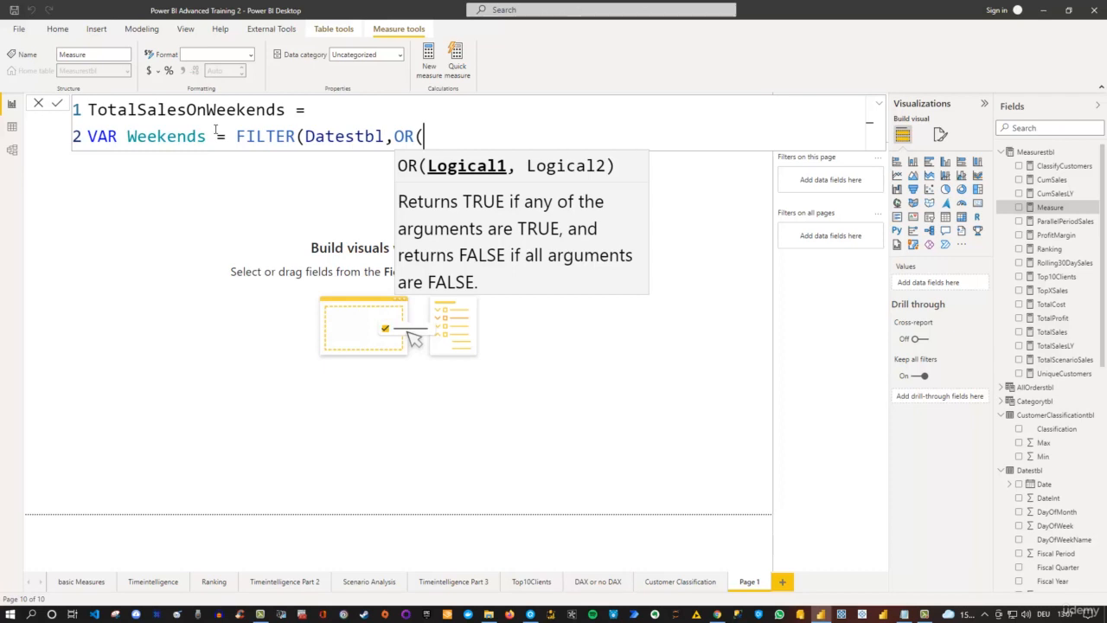
type("d")
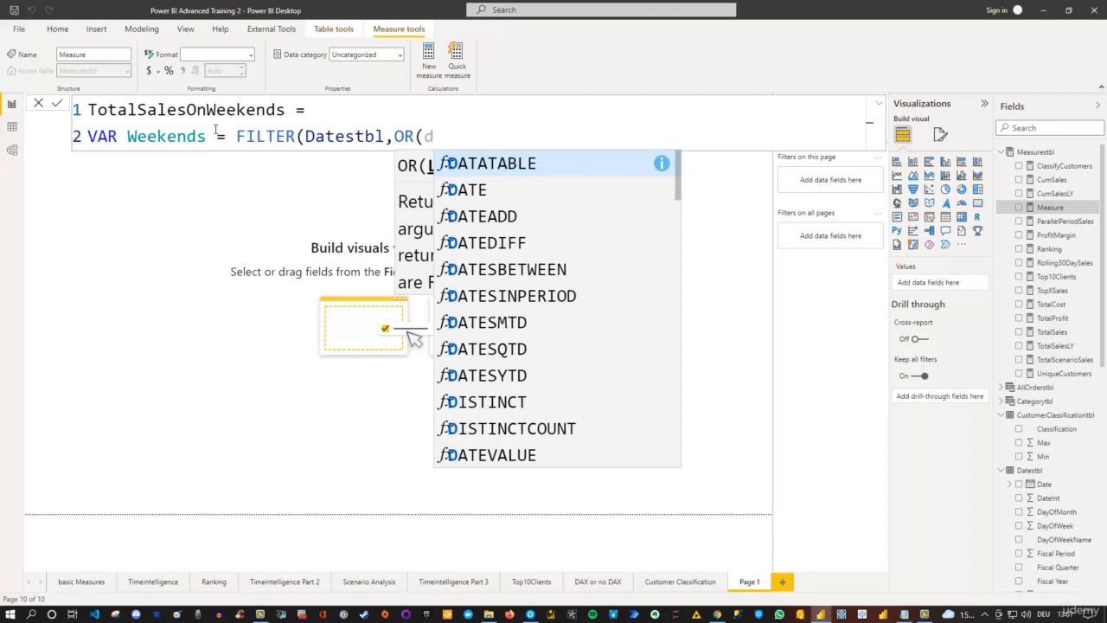
type("ayof")
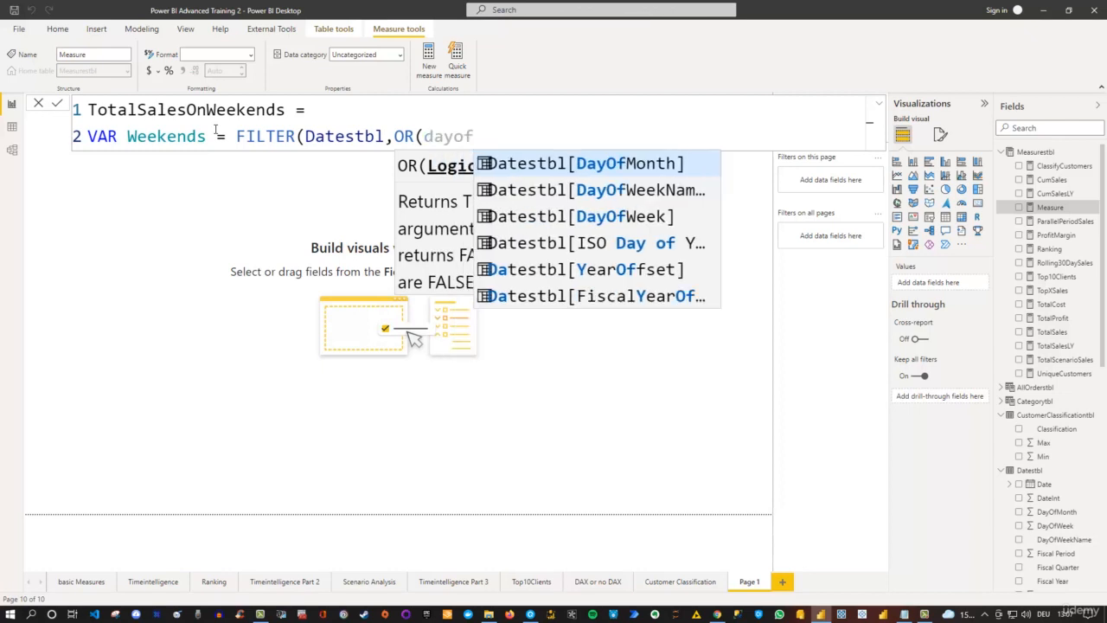
type("w")
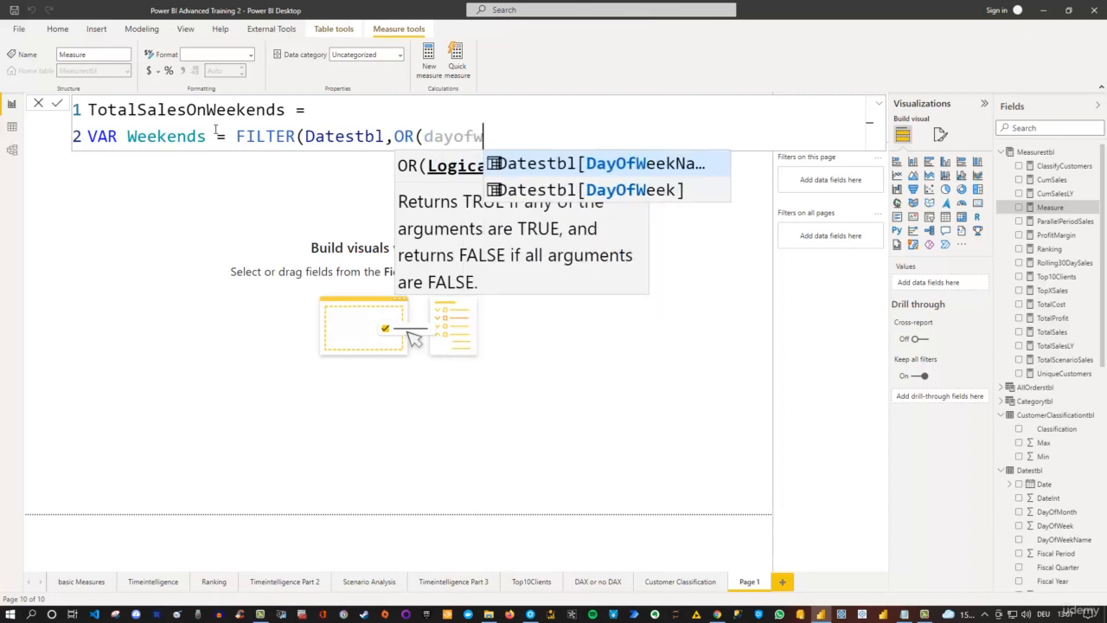
key("Down")
key("Tab")
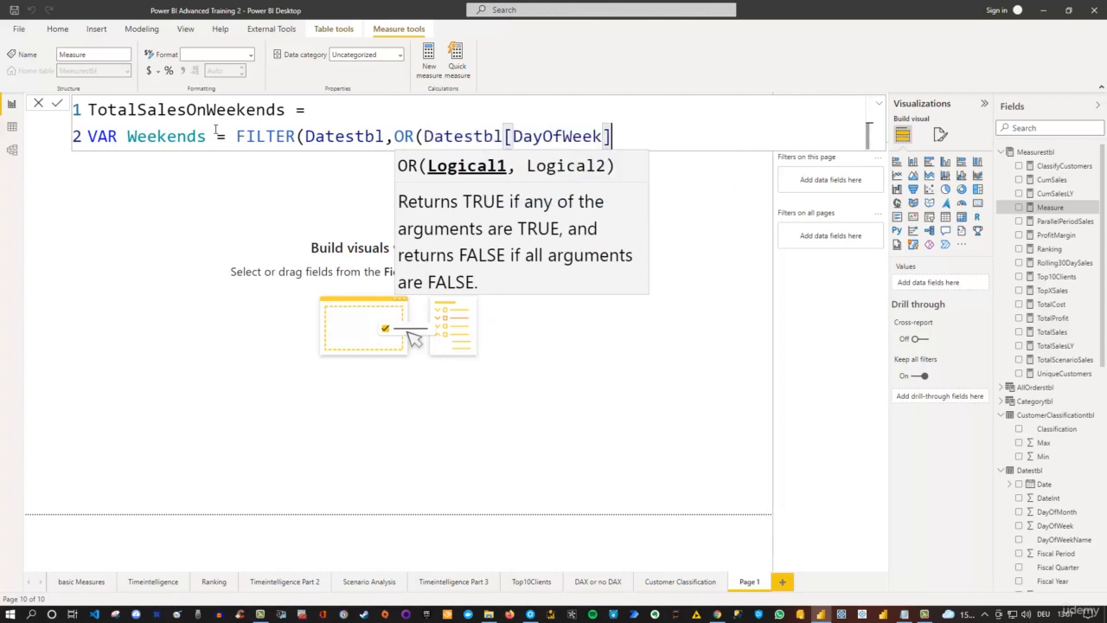
type("=5,")
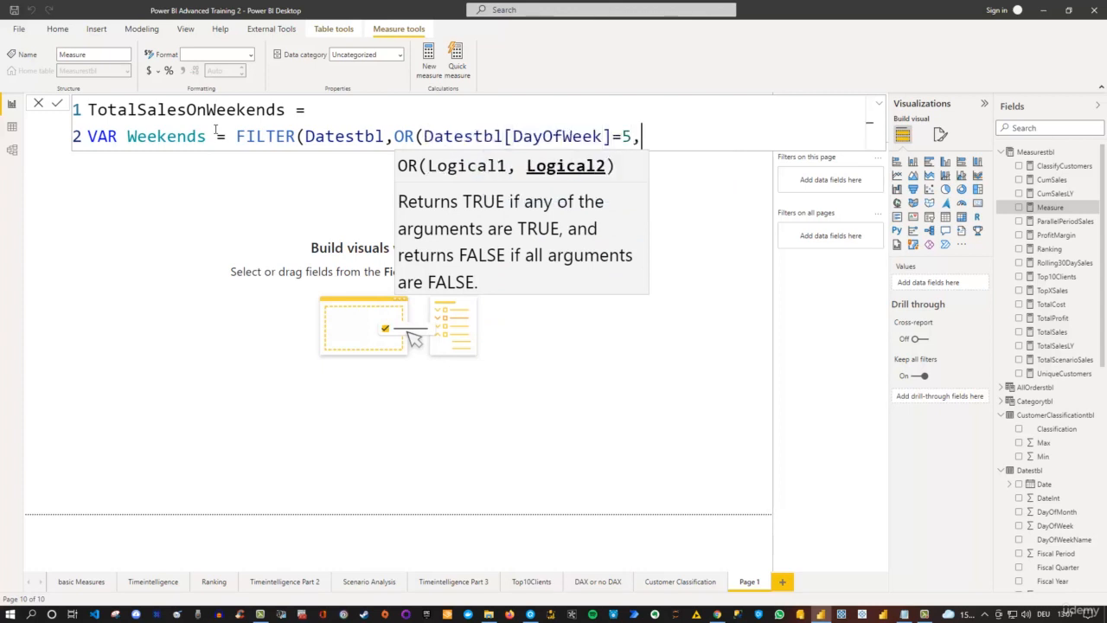
Step: Enter Datestbl[DayOfWeek]=6 as the second OR condition and close both the OR and FILTER functions
type("dates")
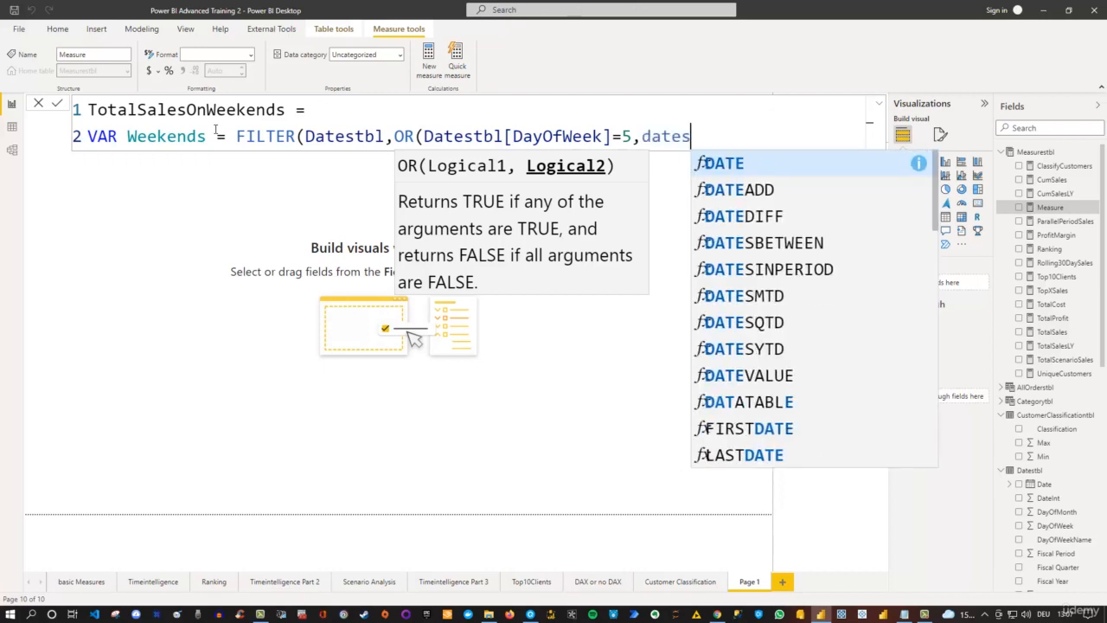
key("BackSpace")
key("BackSpace")
key("BackSpace")
type("yofw")
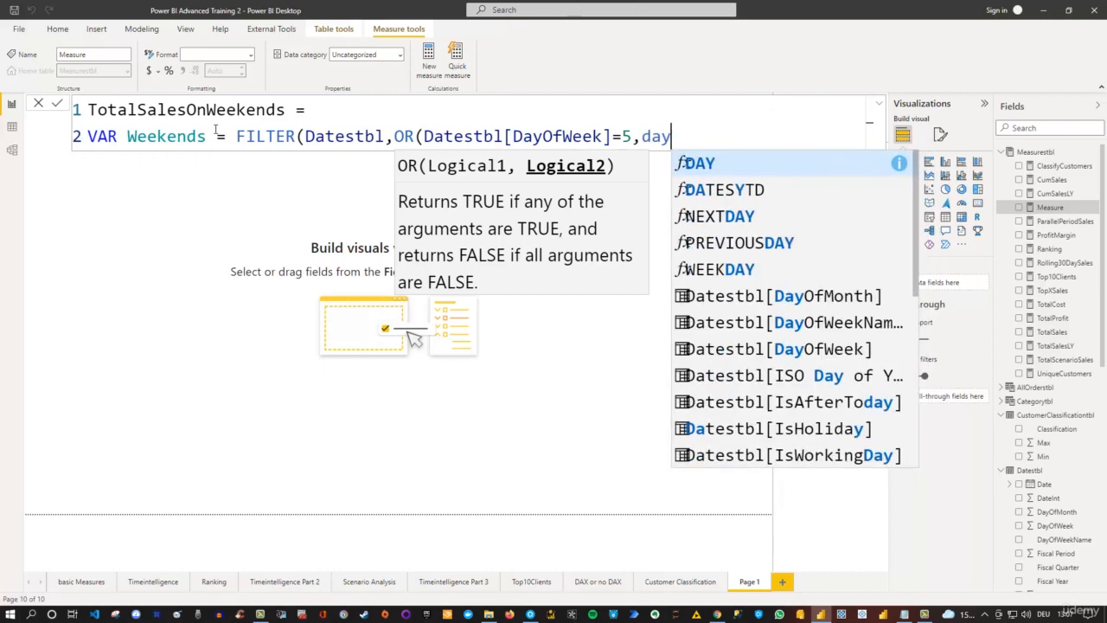
type("ee")
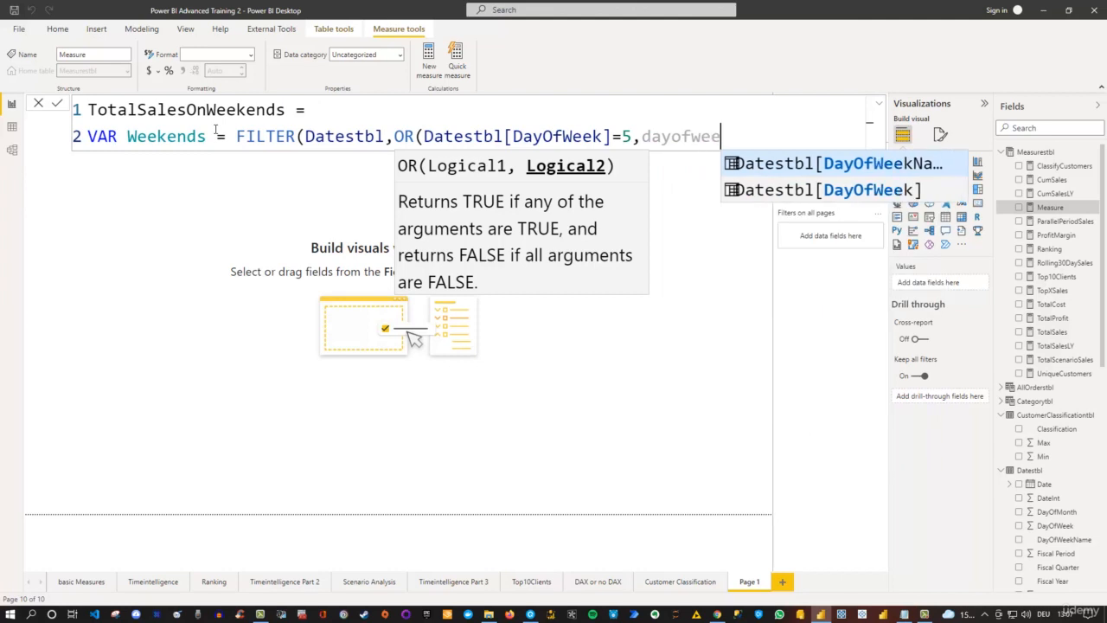
key("Tab")
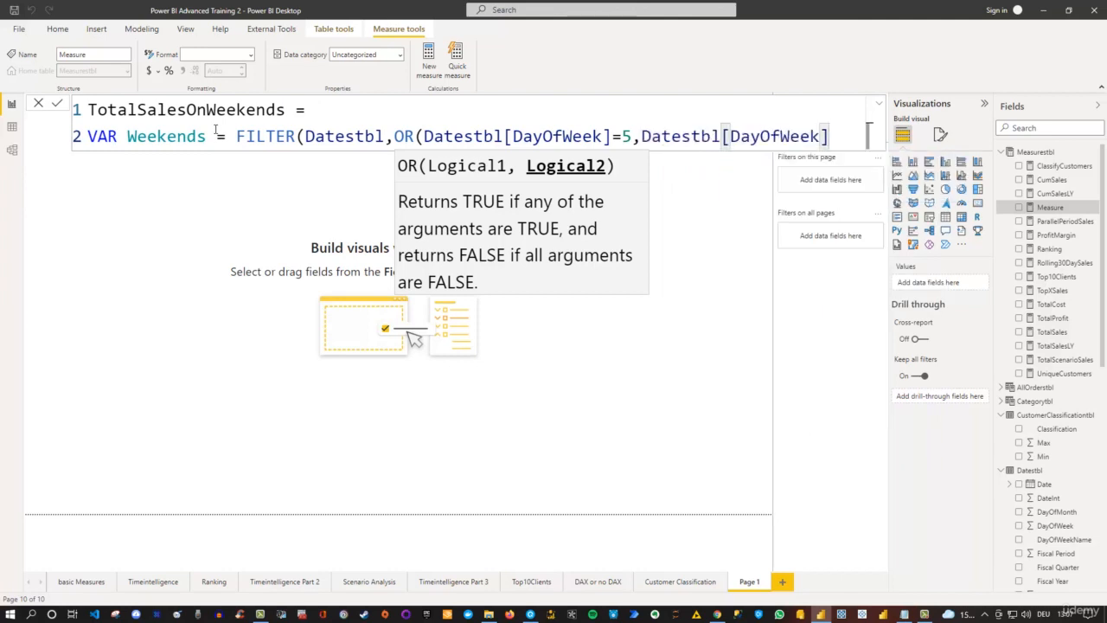
type("=6")
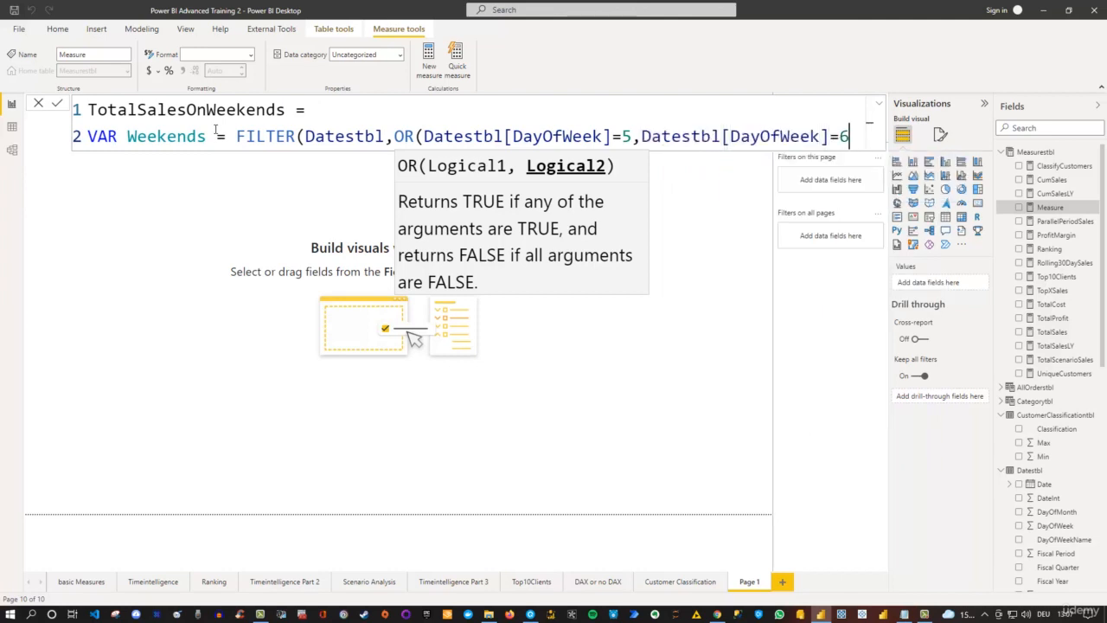
type(")")
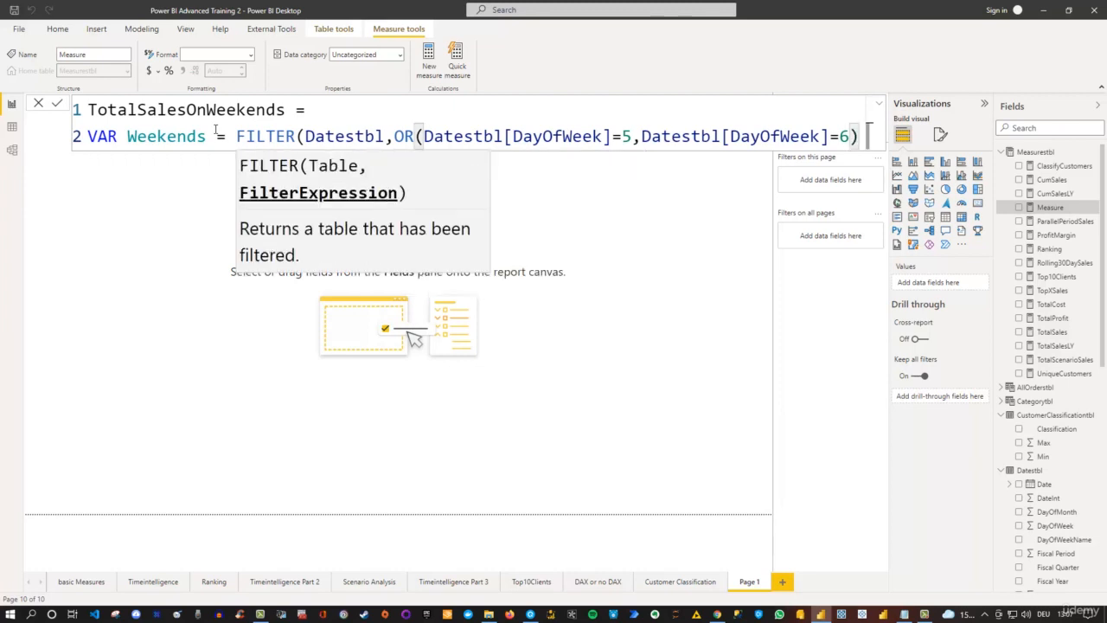
type(")")
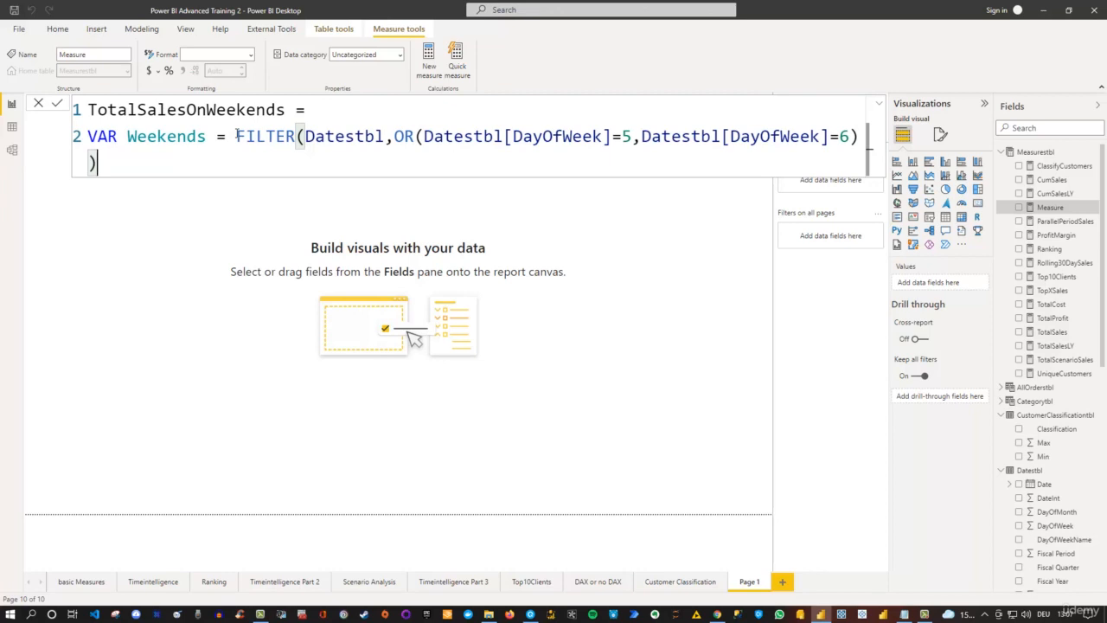
left_click_drag(237, 136, 426, 152)
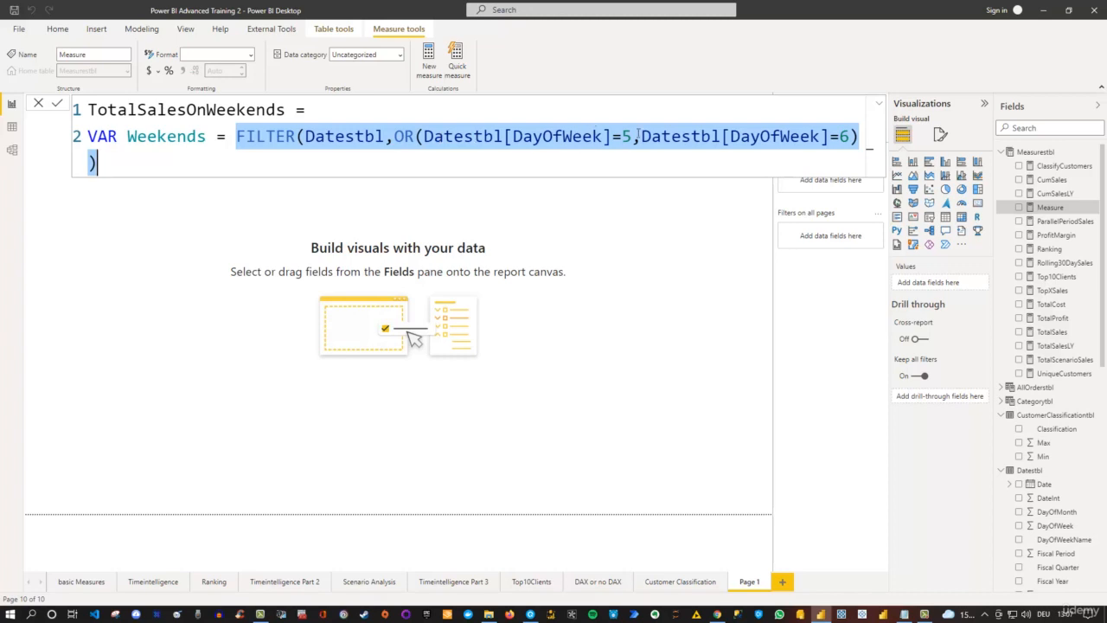
Step: Try declaring a second variable named Weekxyz on a new line below the Weekends variable
left_click(132, 159)
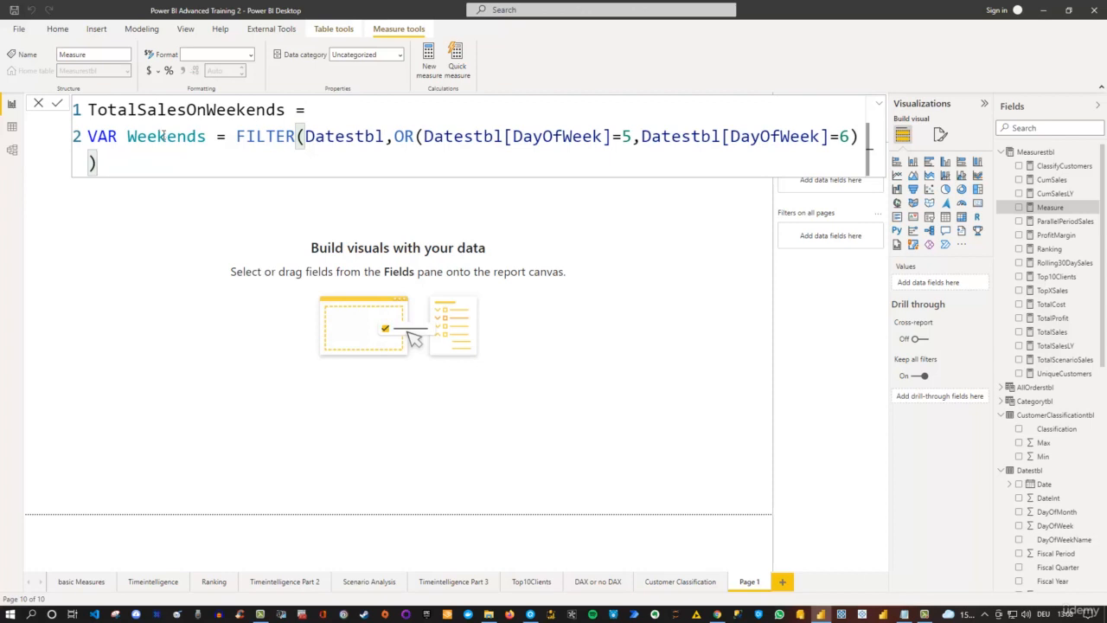
key("shift+Return")
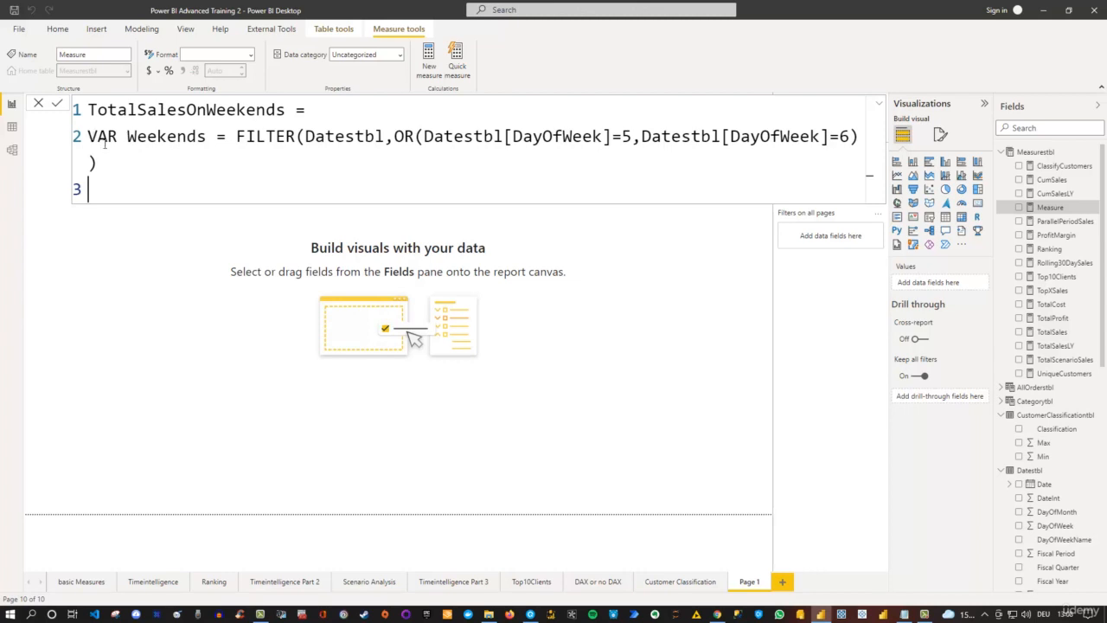
type("VAR W")
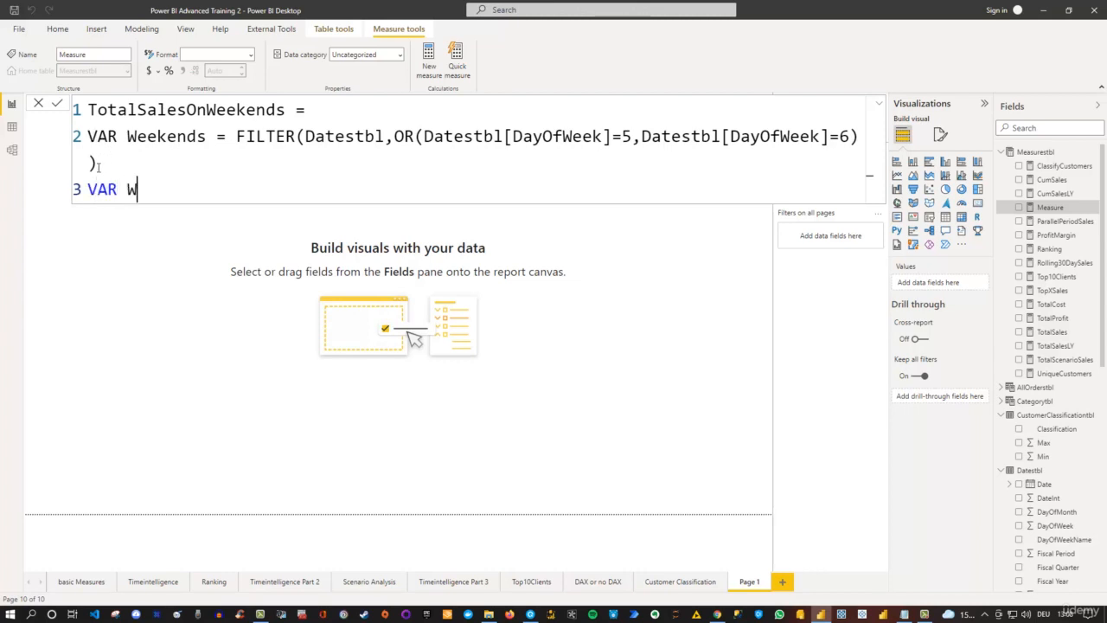
type("eekx")
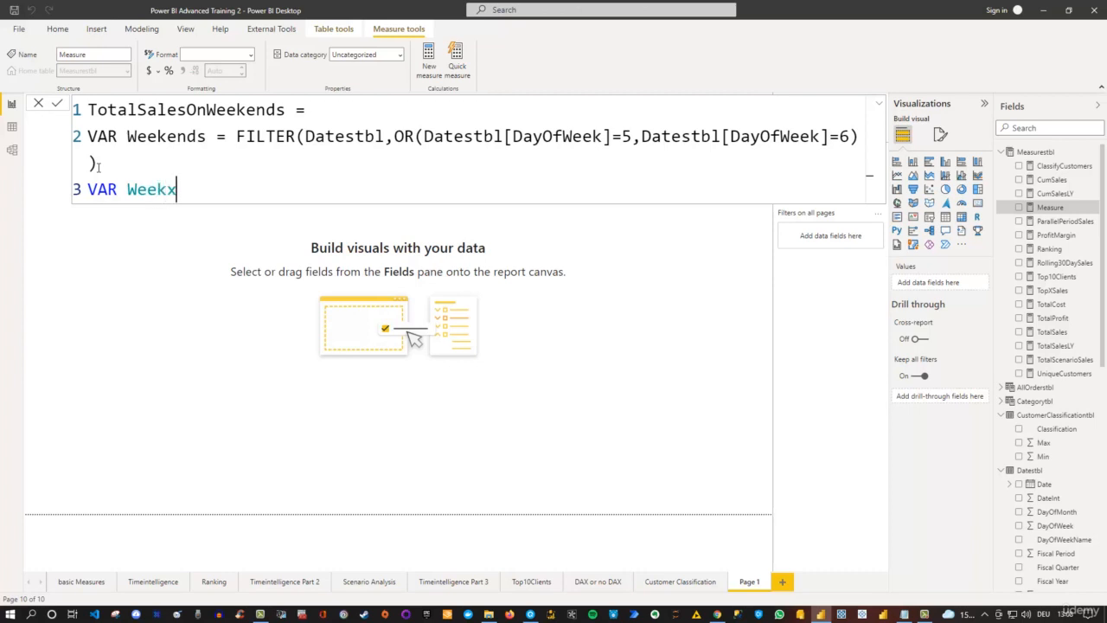
type("yz =")
Step: Replace the Weekxyz declaration with a RETURN statement that starts a SUMX function
left_click_drag(220, 191, 89, 190)
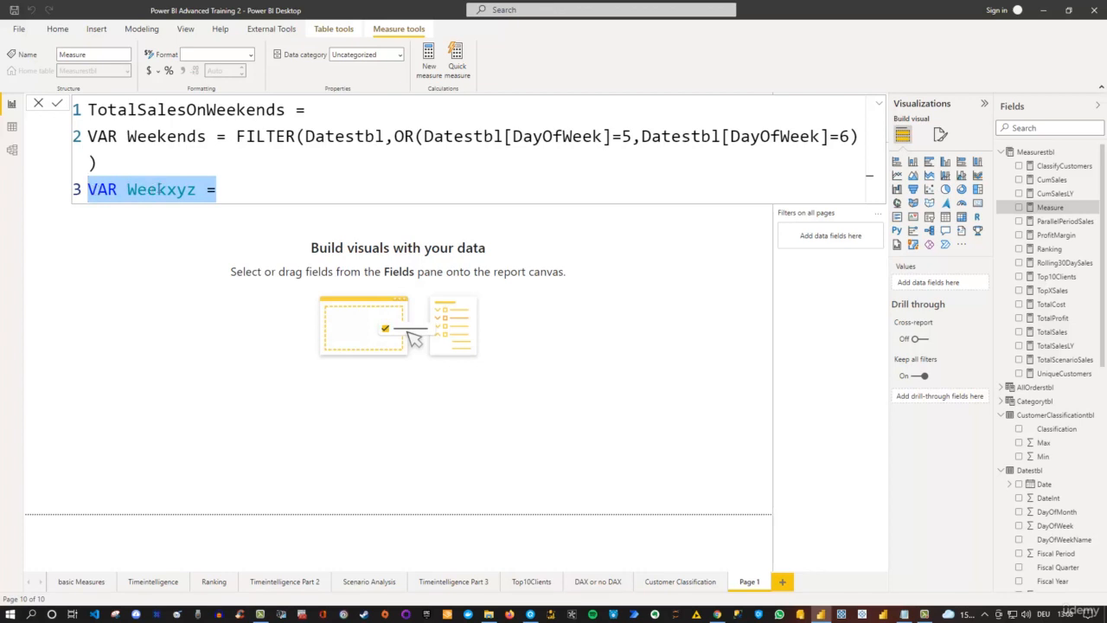
type("RET")
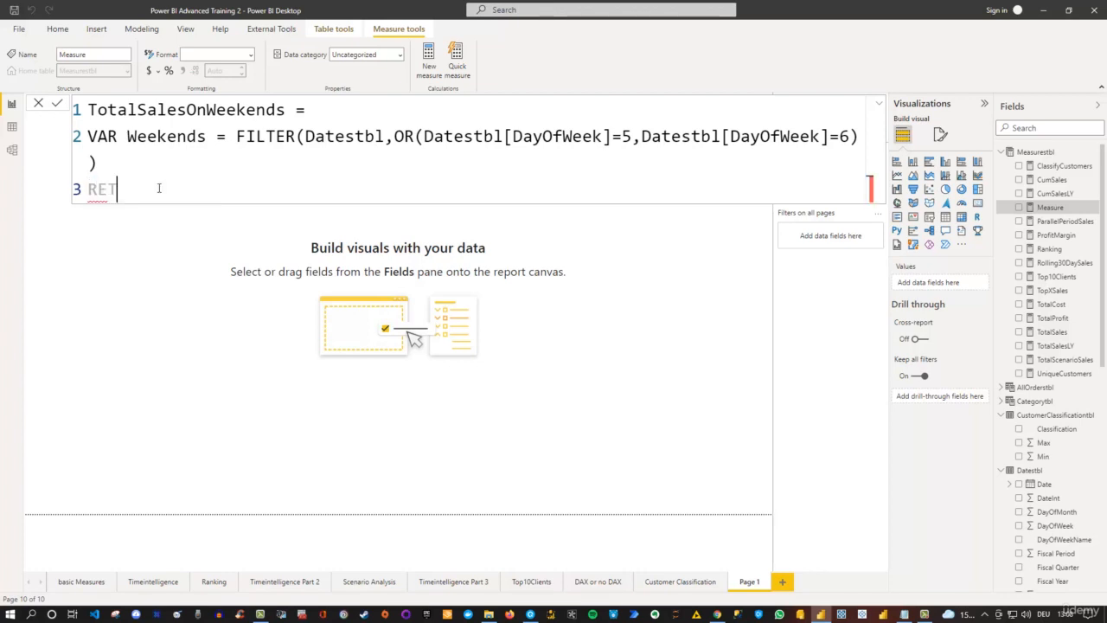
type("URN")
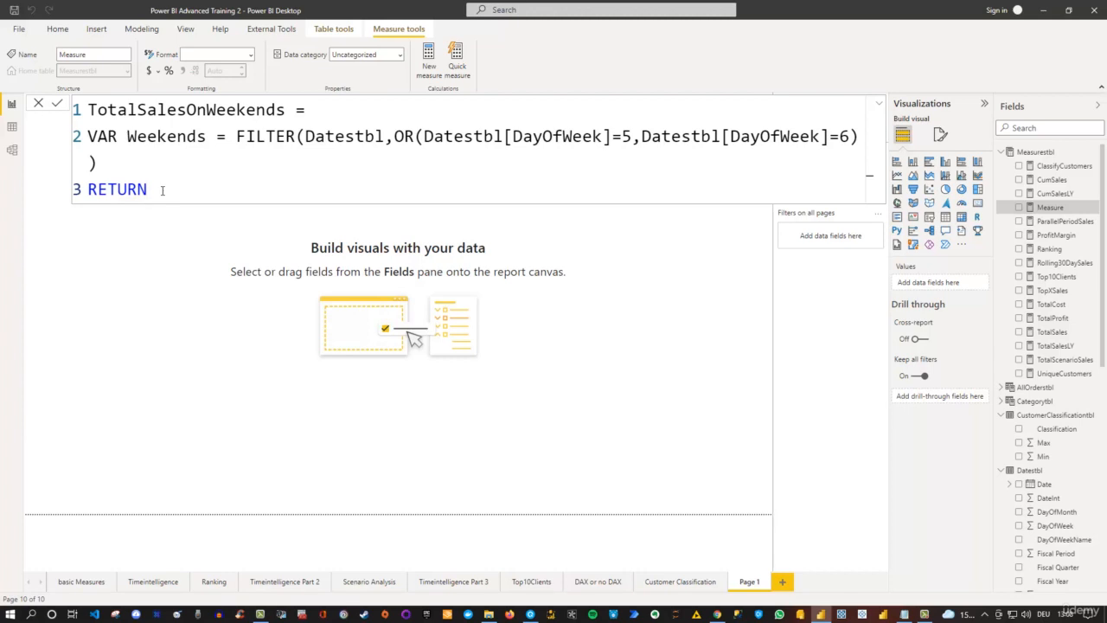
type("SUM")
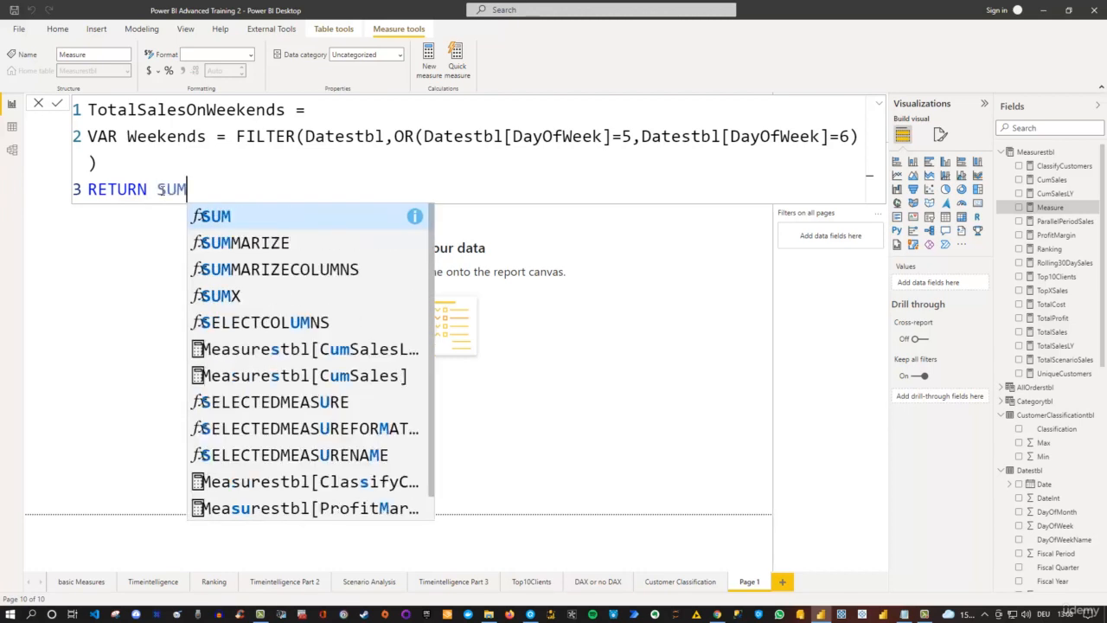
type("X(")
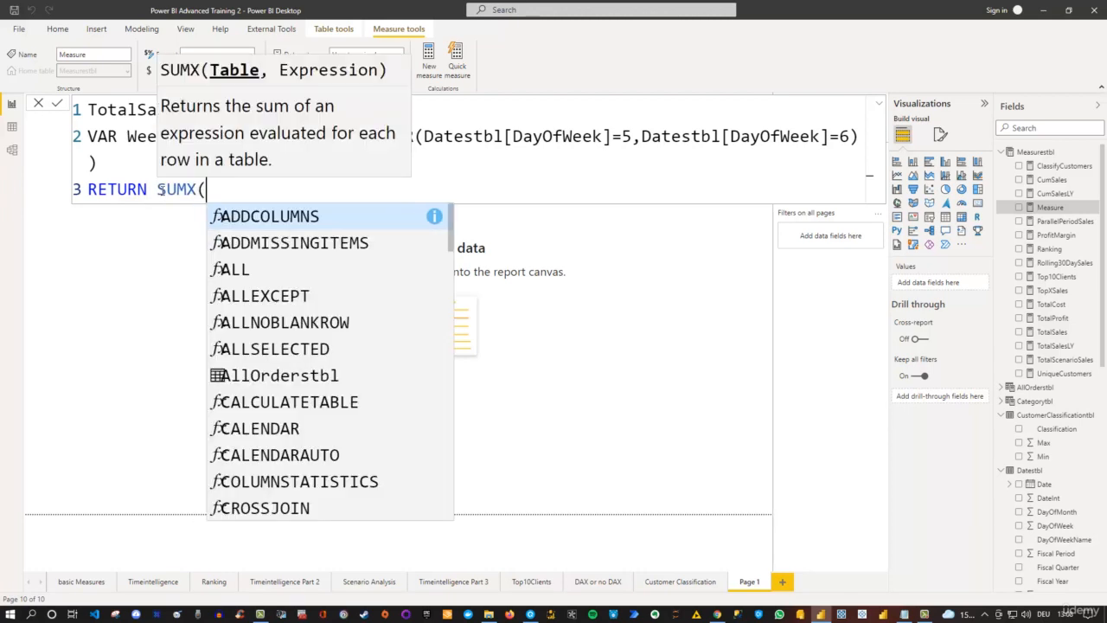
key("Escape")
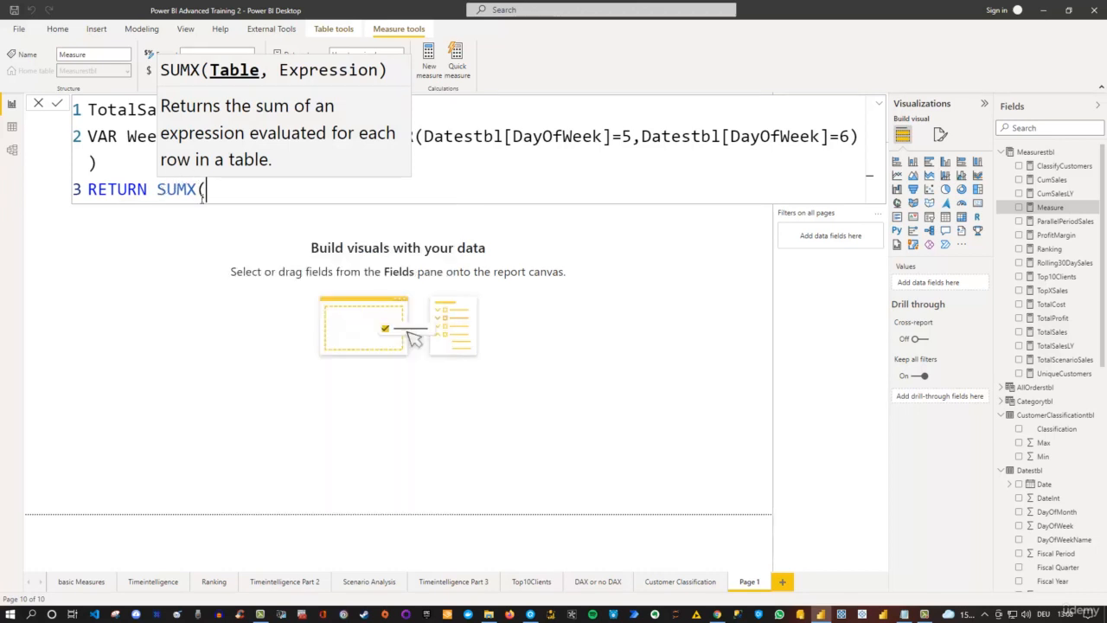
key("Escape")
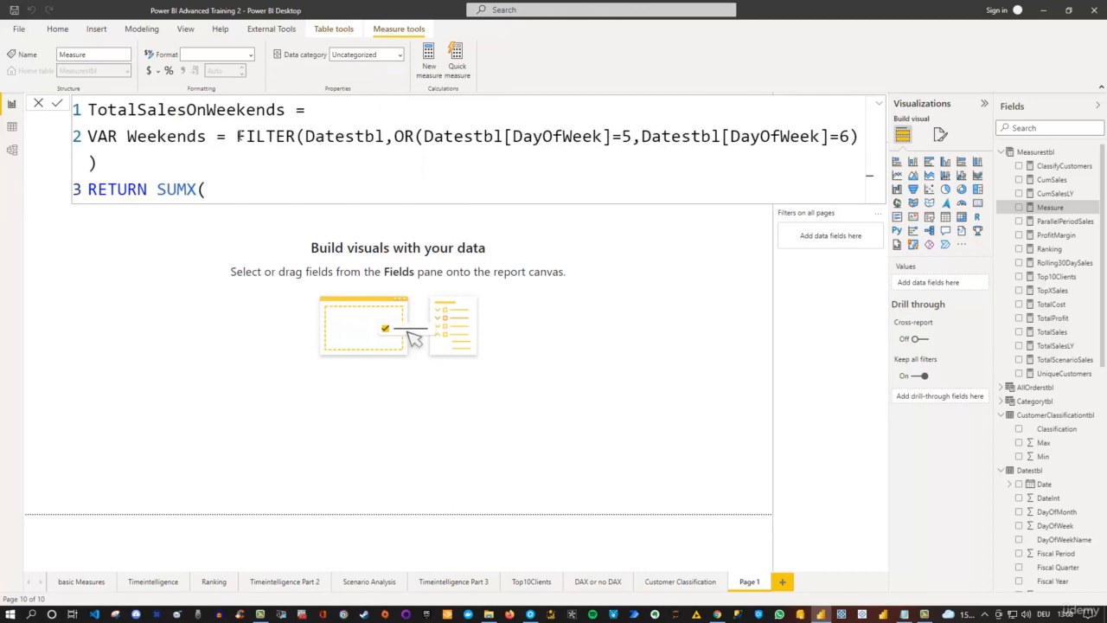
Step: Enter the Weekends variable as the table argument of the SUMX function
left_click_drag(236, 137, 297, 137)
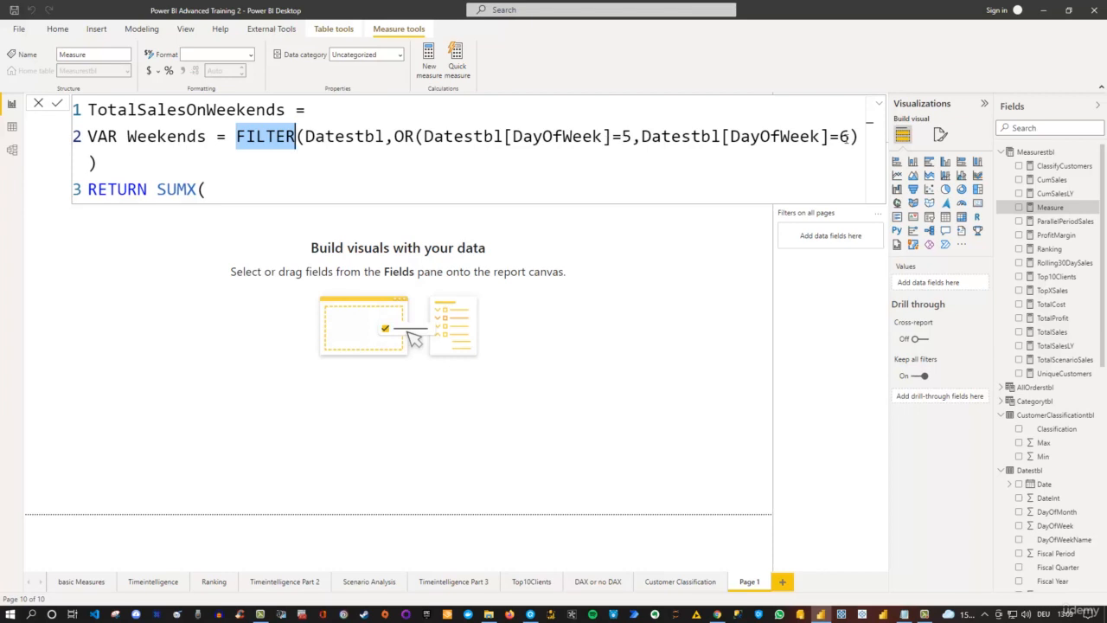
left_click_drag(850, 136, 613, 136)
left_click(214, 189)
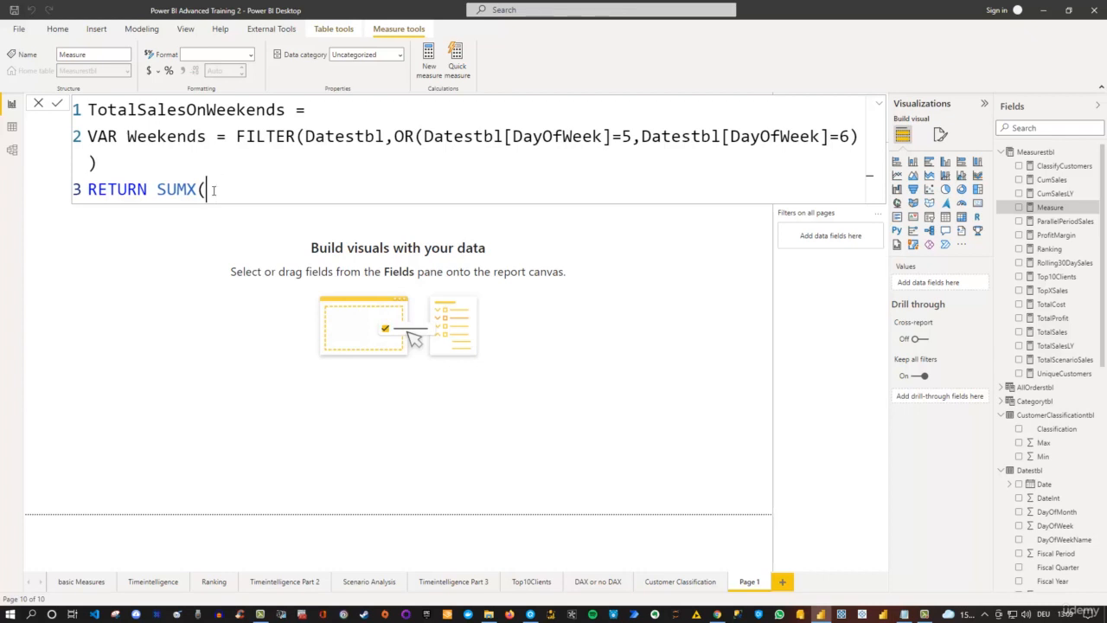
type("Weekends")
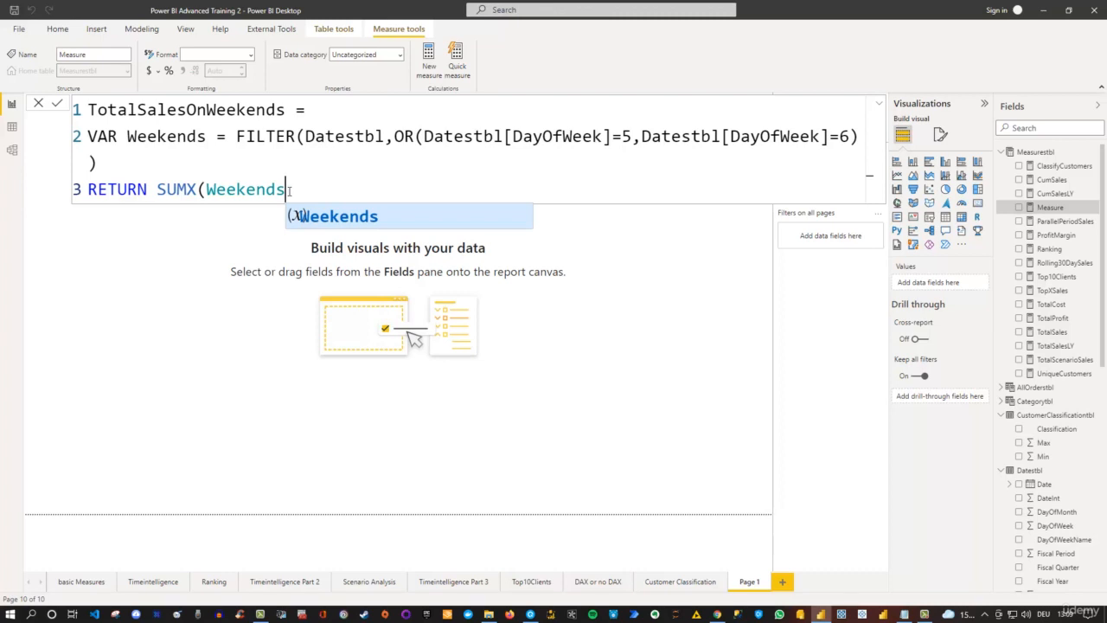
type(",")
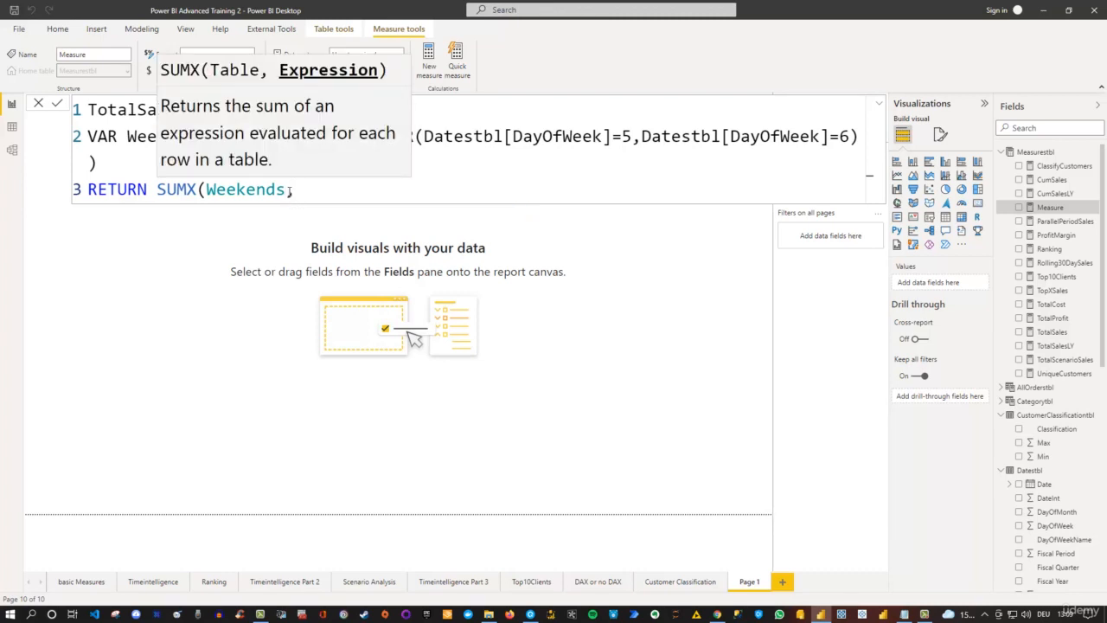
Step: Enter Measurestbl[TotalSales] as the SUMX expression, close the function and commit the TotalSalesOnWeekends measure
type("Totalsal")
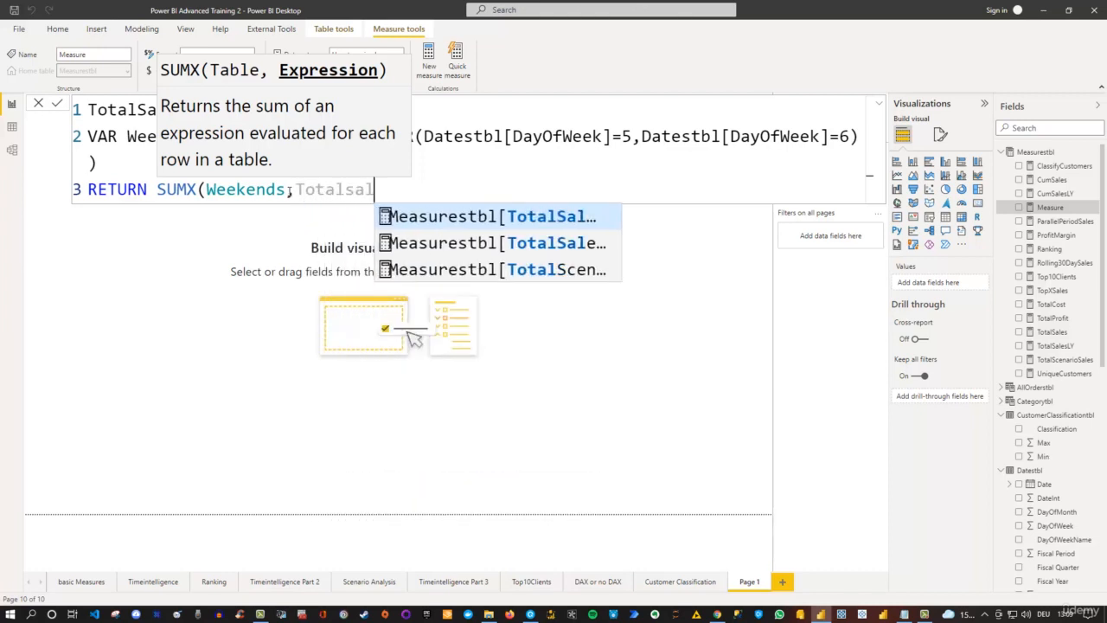
key("Tab")
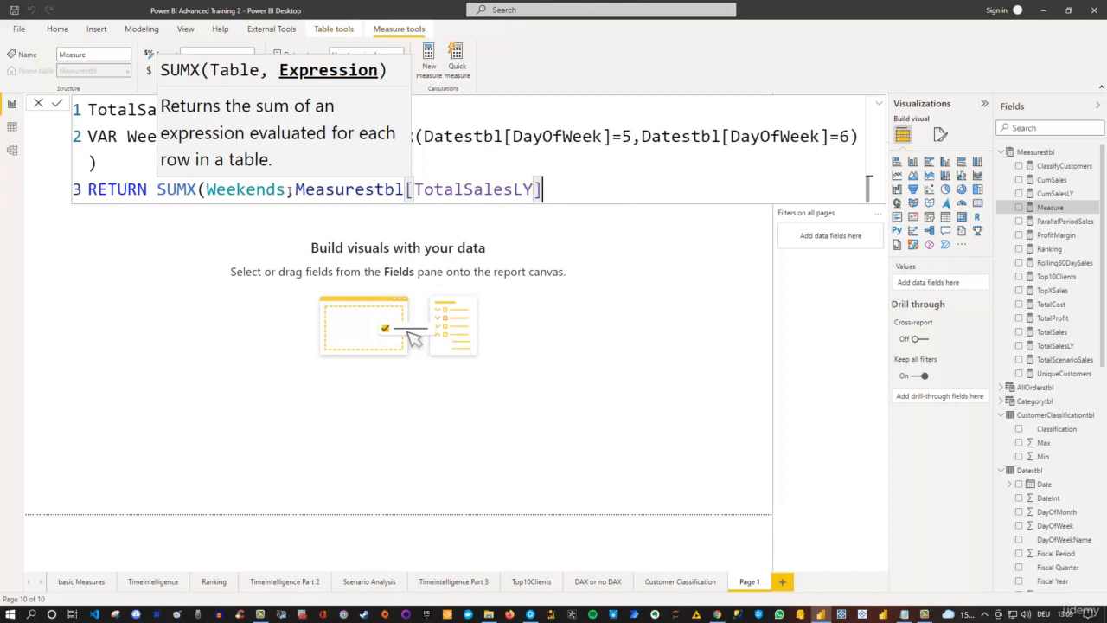
key("BackSpace")
key("BackSpace")
key("BackSpace")
type("]")
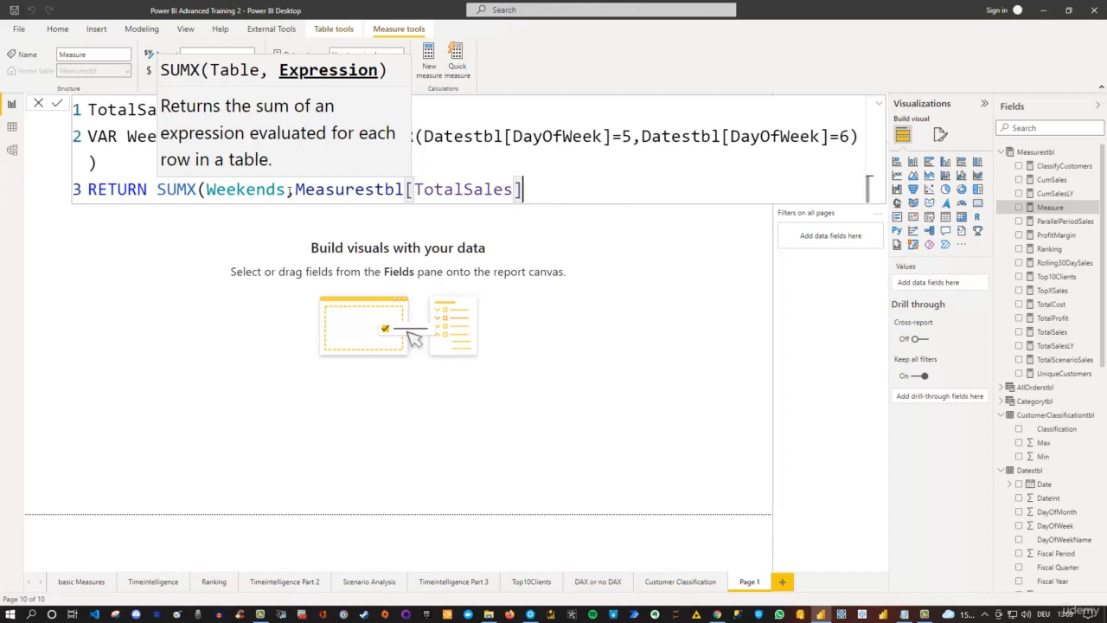
type(")")
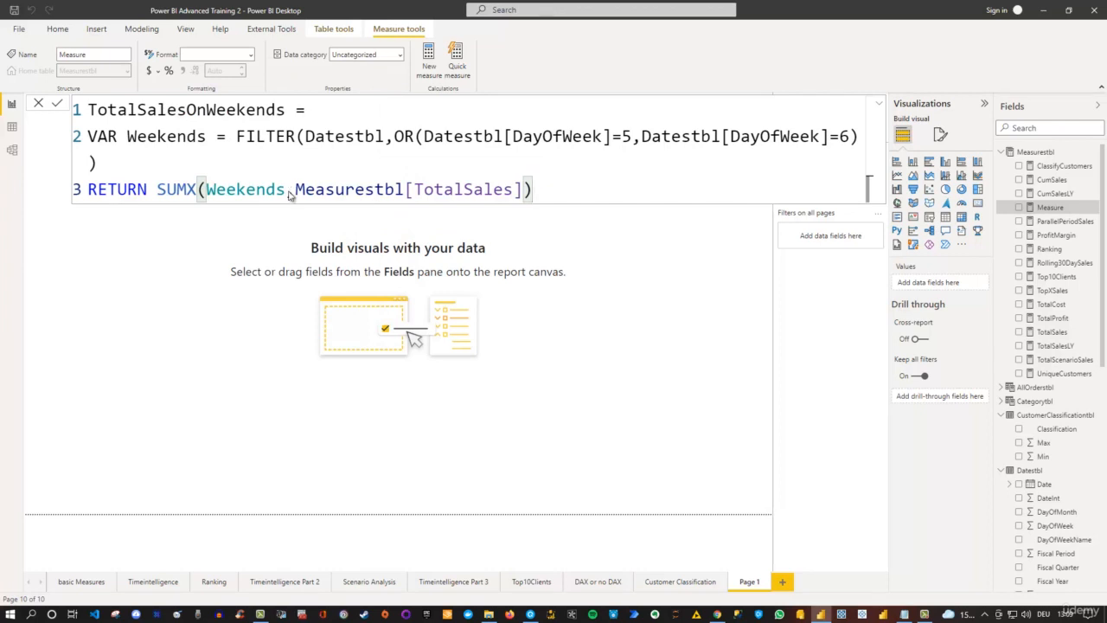
key("Return")
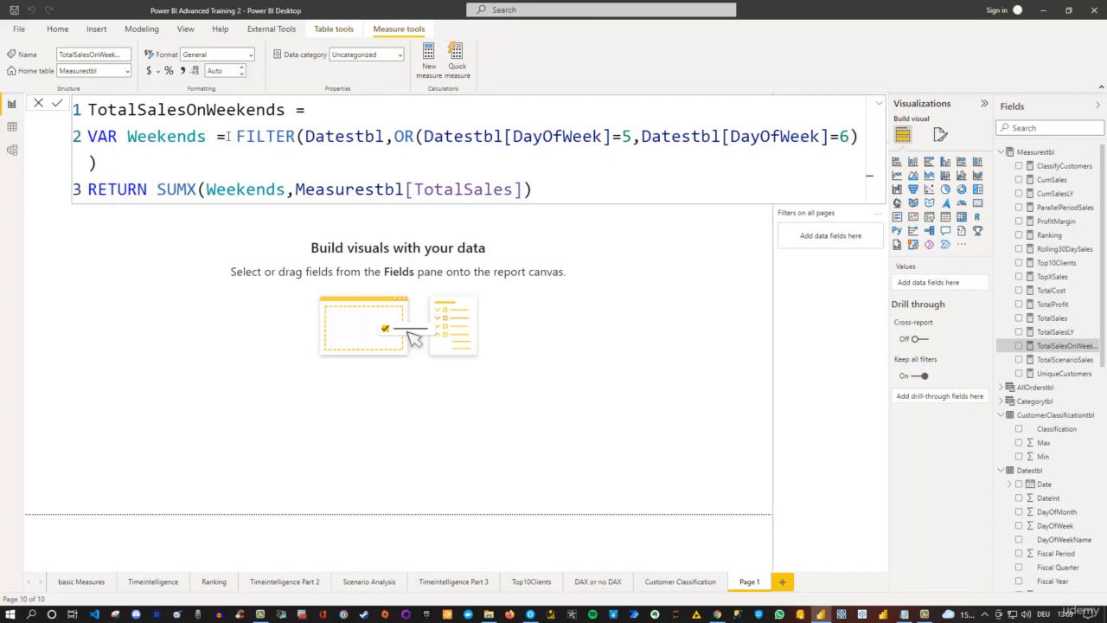
left_click_drag(240, 138, 876, 147)
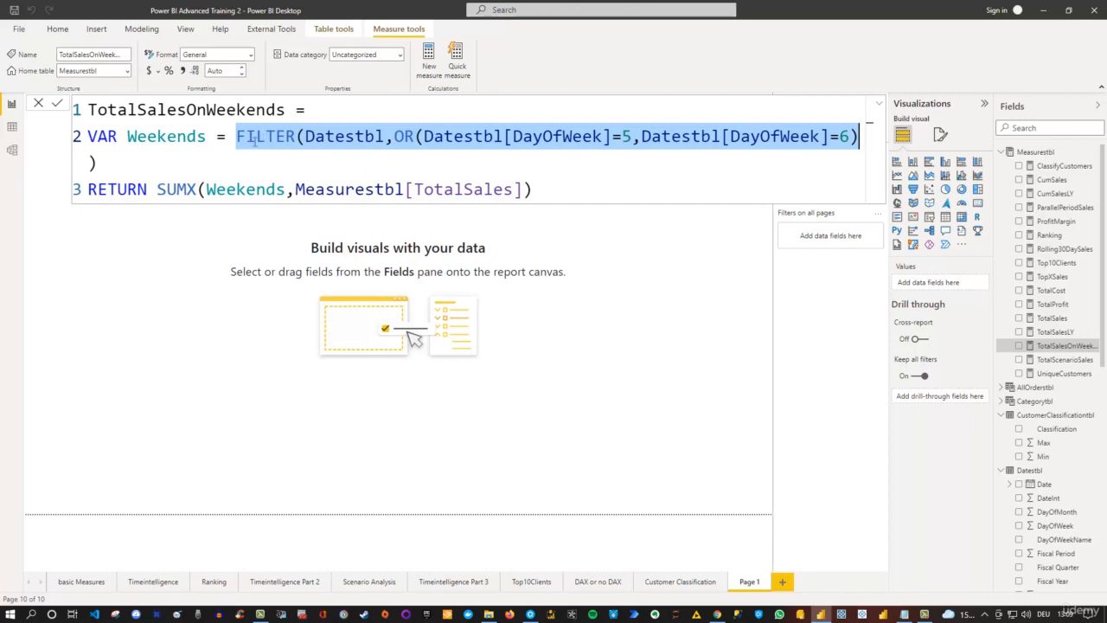
left_click_drag(87, 136, 116, 137)
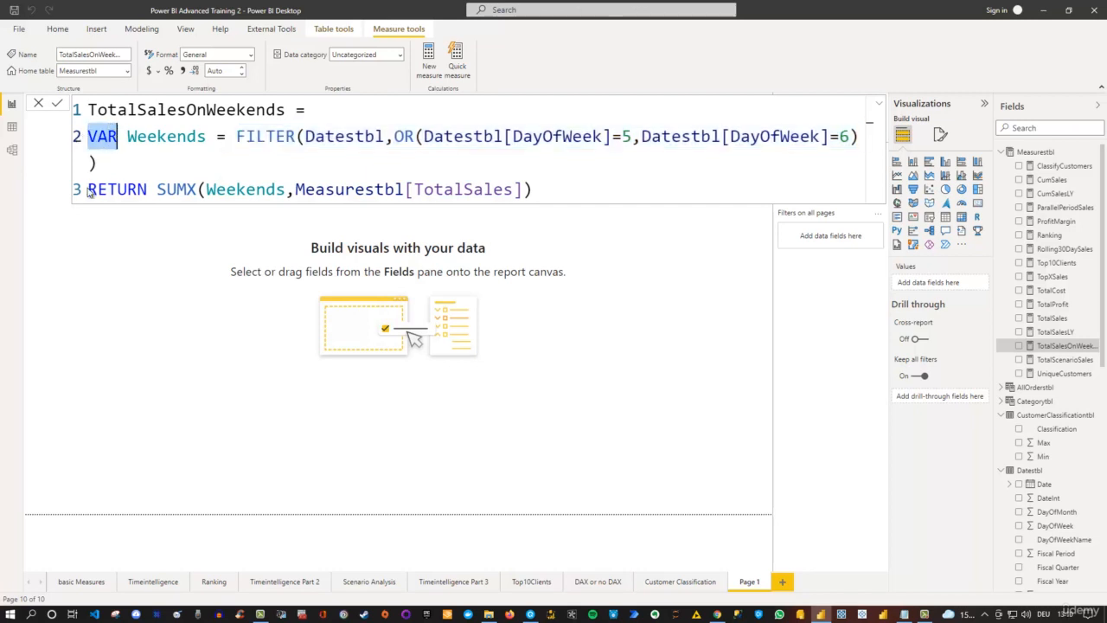
left_click_drag(88, 189, 147, 189)
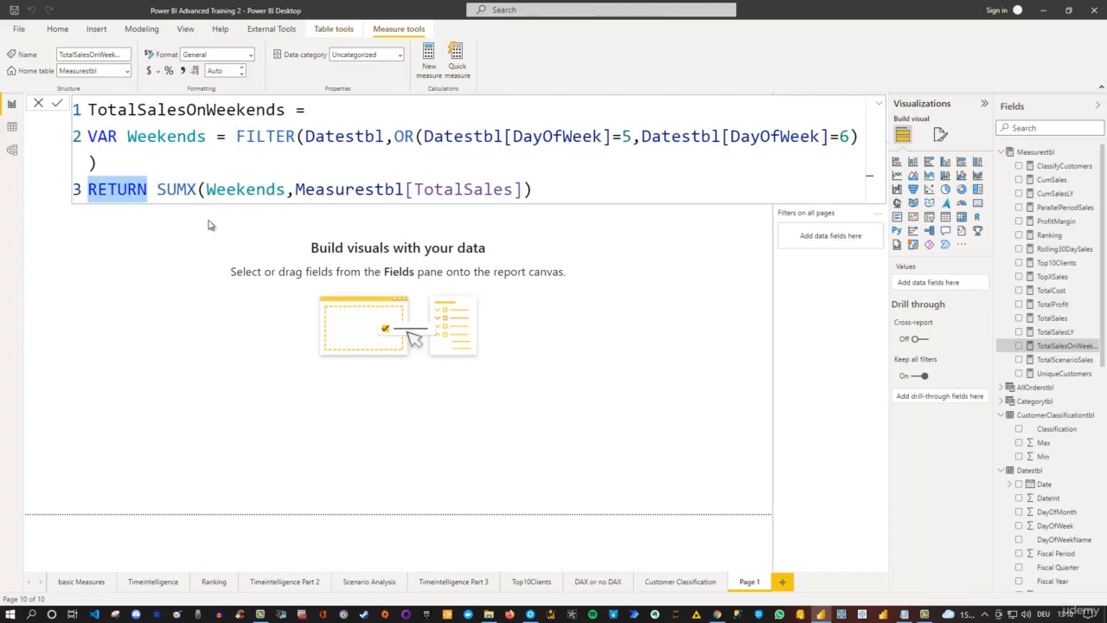
left_click_drag(620, 136, 632, 136)
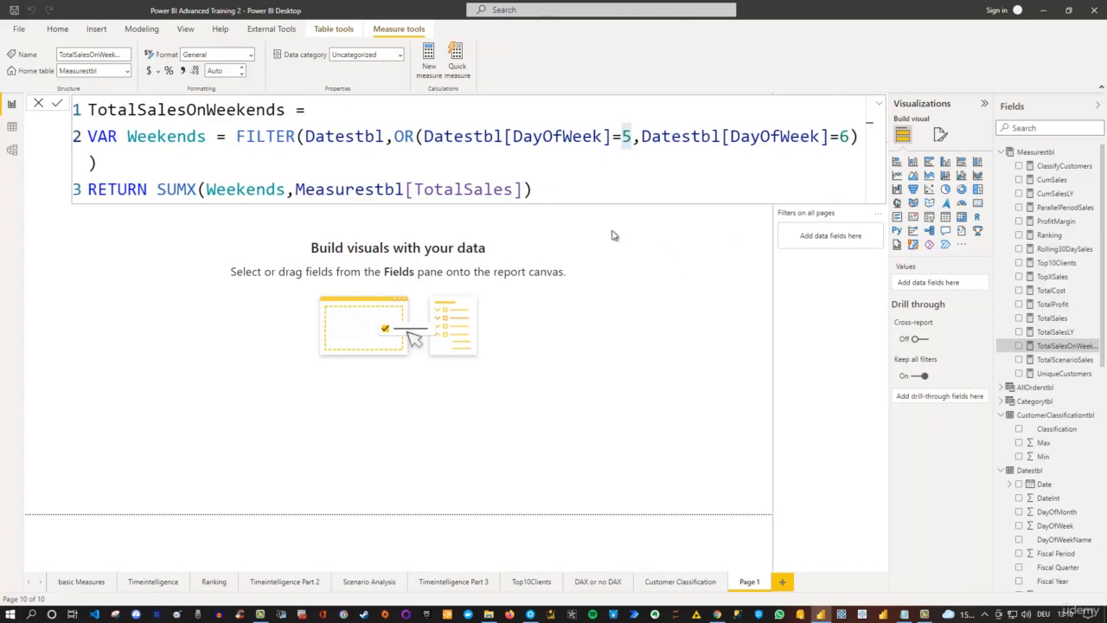
Step: Show the Datestbl table's data and select its DayOfWeek column
left_click(12, 126)
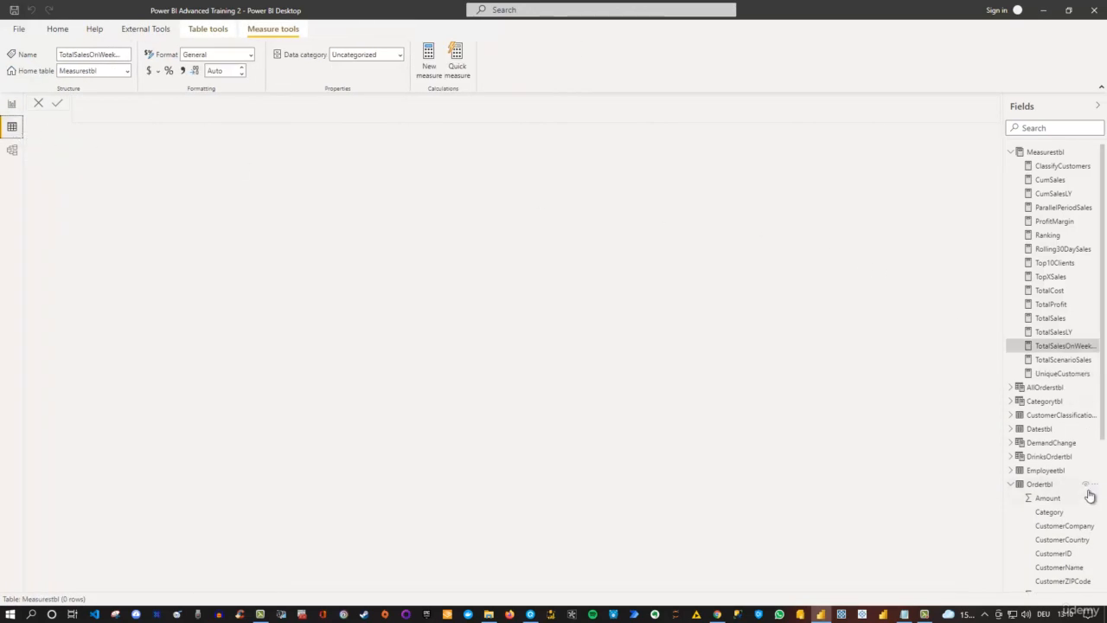
left_click(1039, 429)
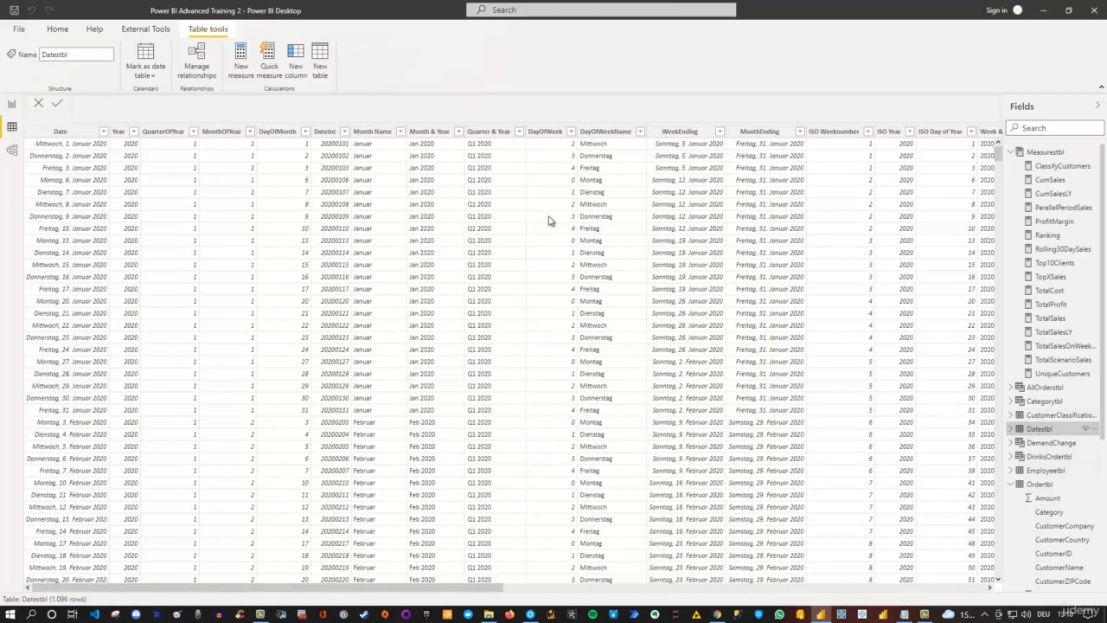
left_click(545, 133)
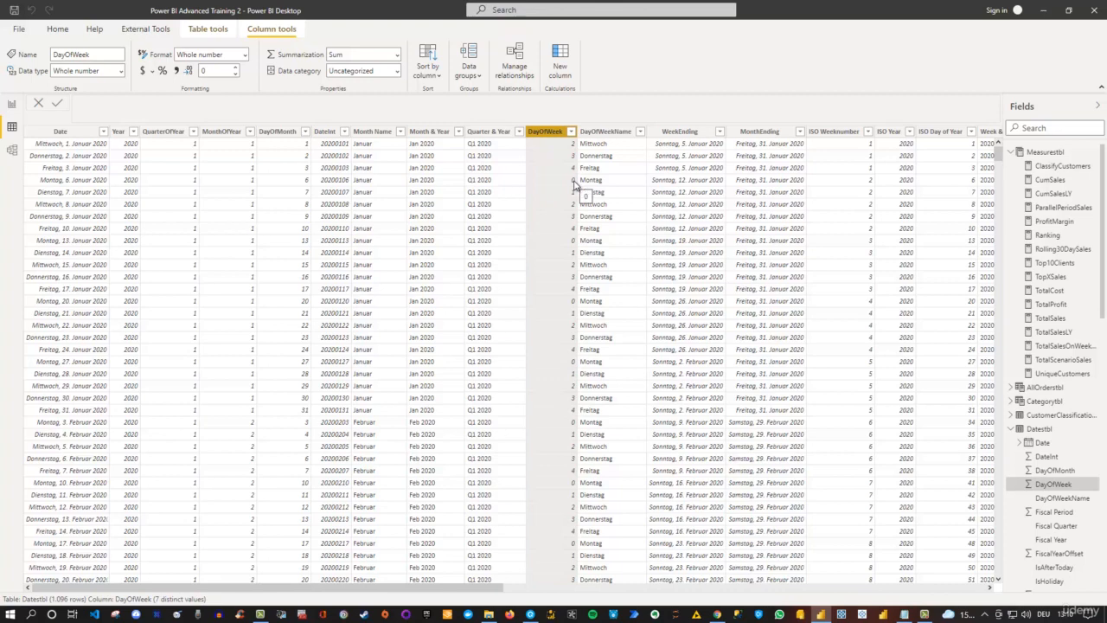
Step: Filter the DayOfWeek column of Datestbl to only the values 5 and 6
left_click(572, 133)
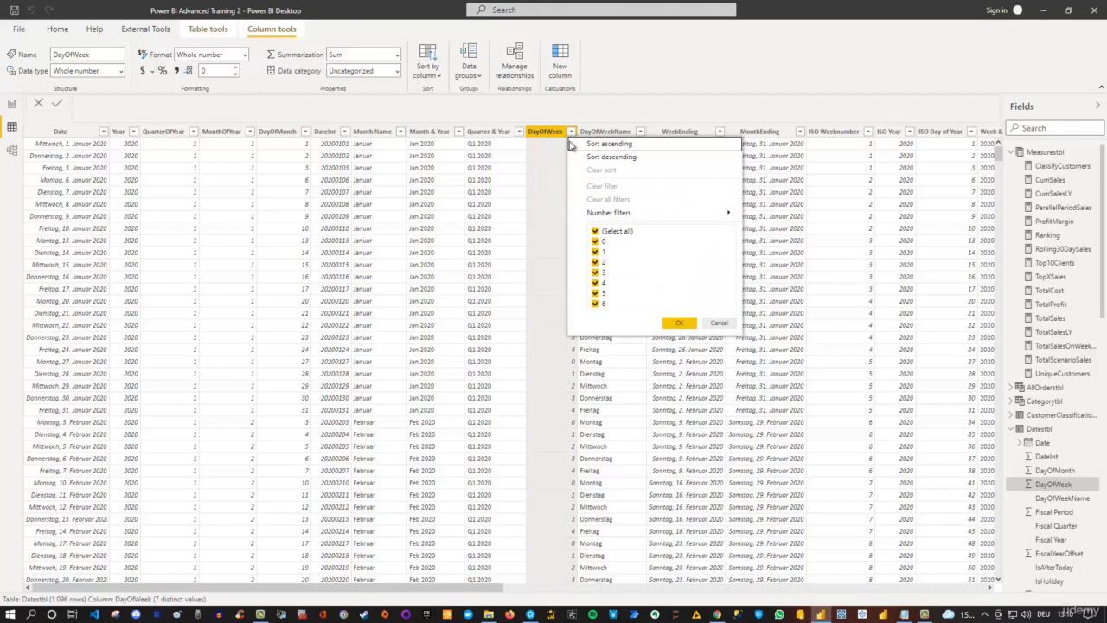
left_click(595, 232)
left_click(595, 294)
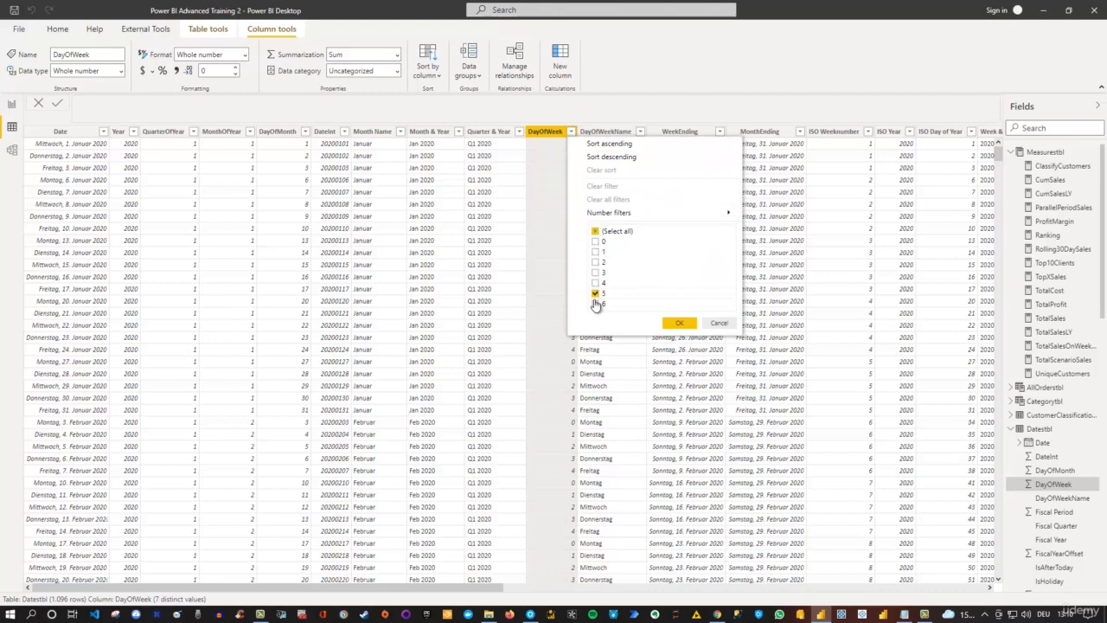
left_click(595, 304)
left_click(680, 323)
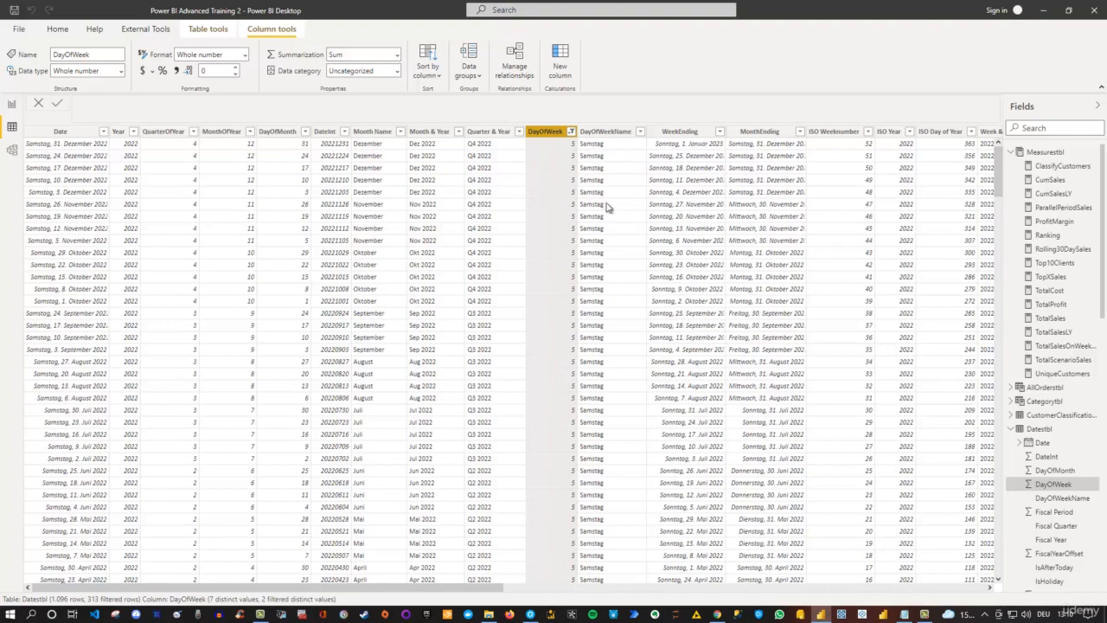
Step: Check the day names in the filtered Datestbl rows, and clear the DayOfWeek filter
scroll(581, 283, "down", 20)
scroll(582, 283, "down", 5)
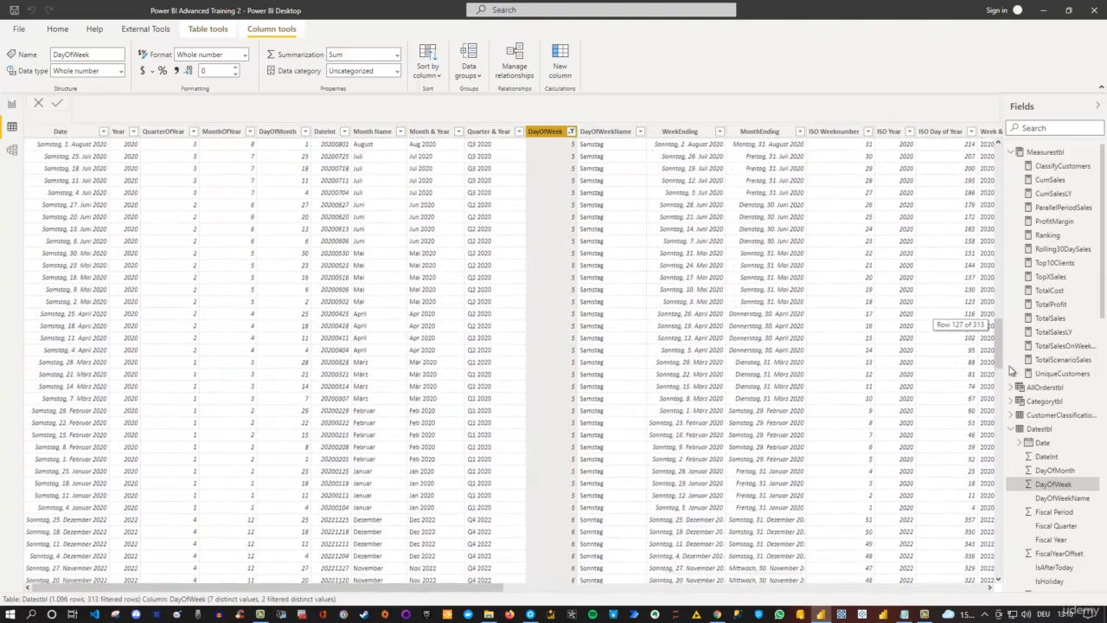
left_click_drag(999, 344, 1012, 372)
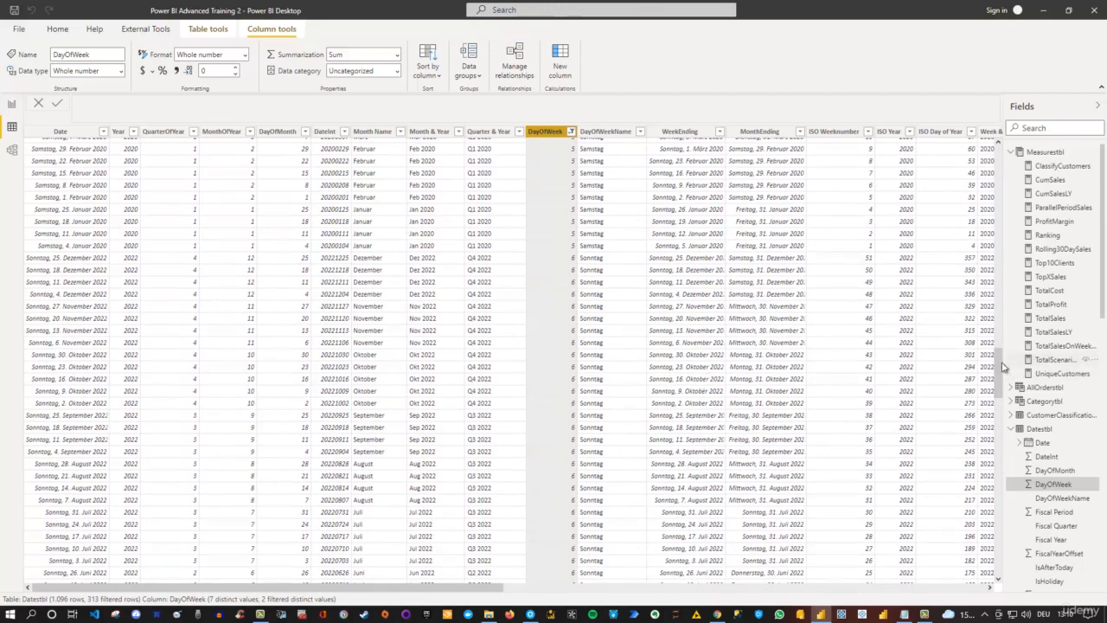
left_click_drag(1001, 371, 966, 164)
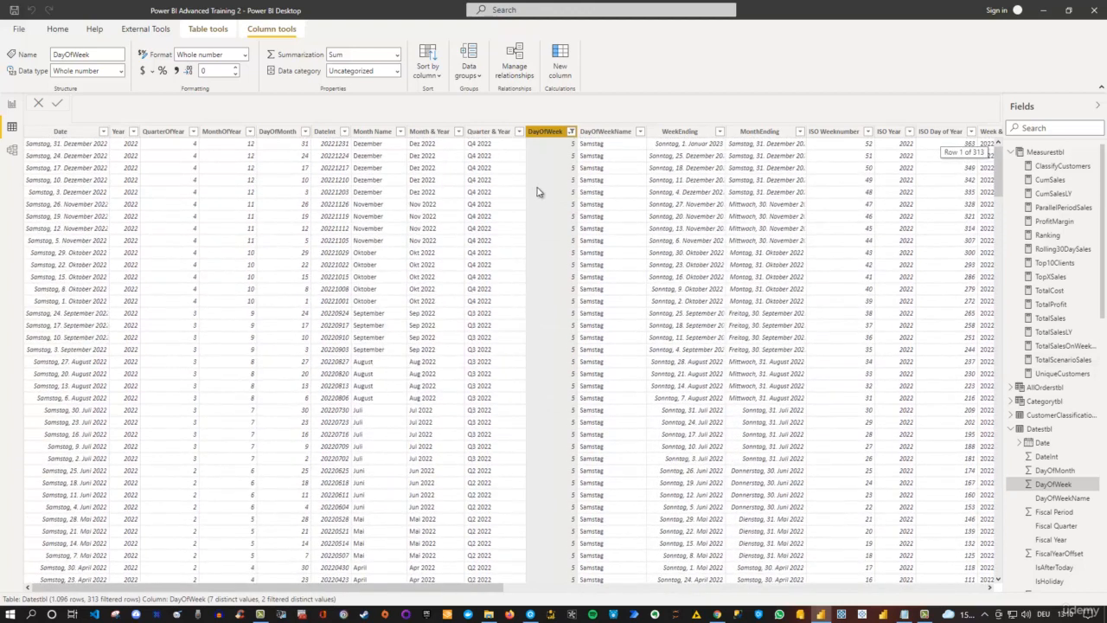
left_click(571, 131)
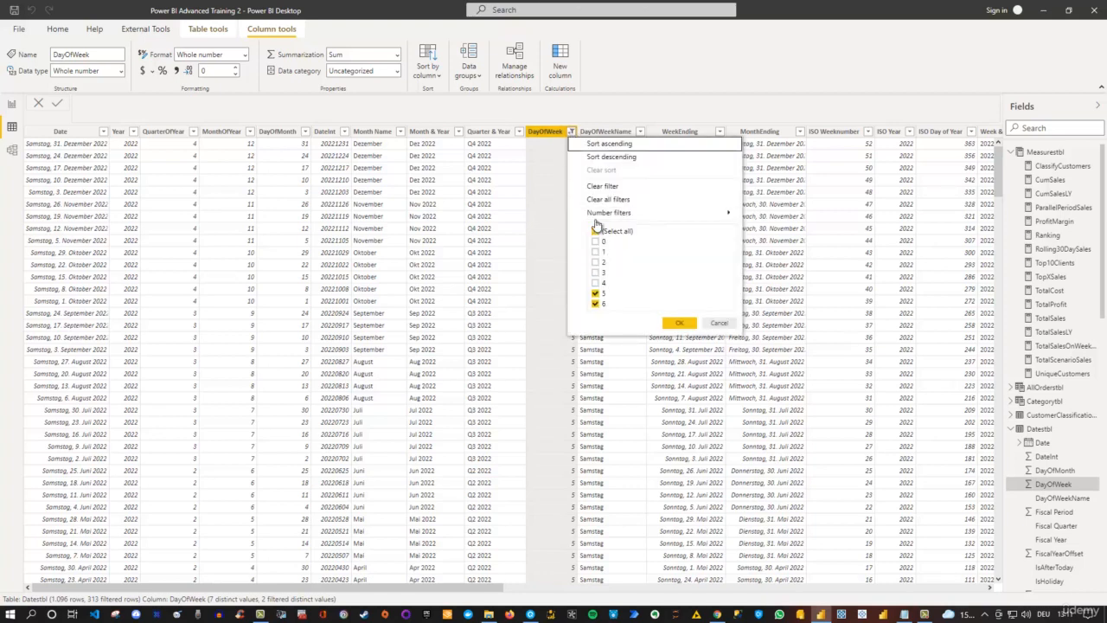
left_click(603, 187)
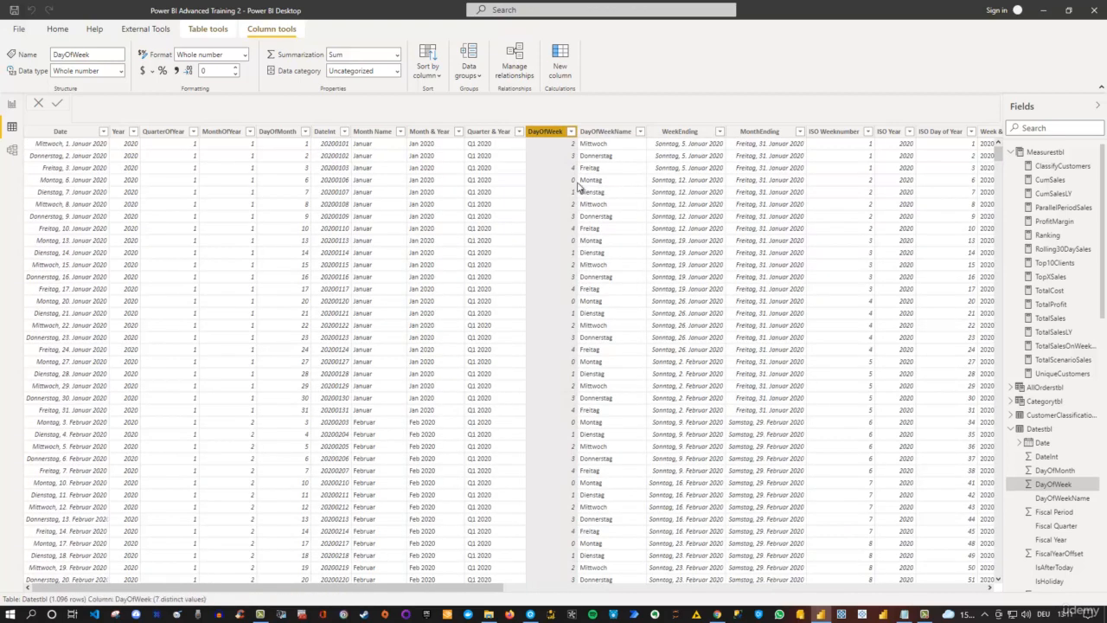
Step: Return to the report page and review the formula of the TotalSalesOnWeekends measure, then close it
left_click(13, 108)
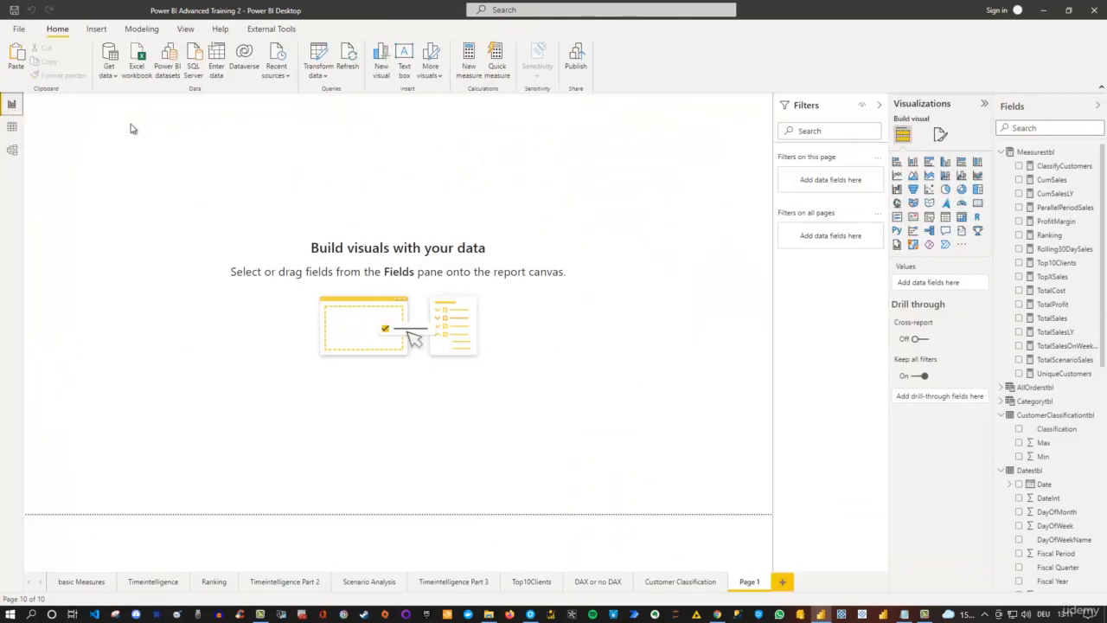
left_click(1060, 346)
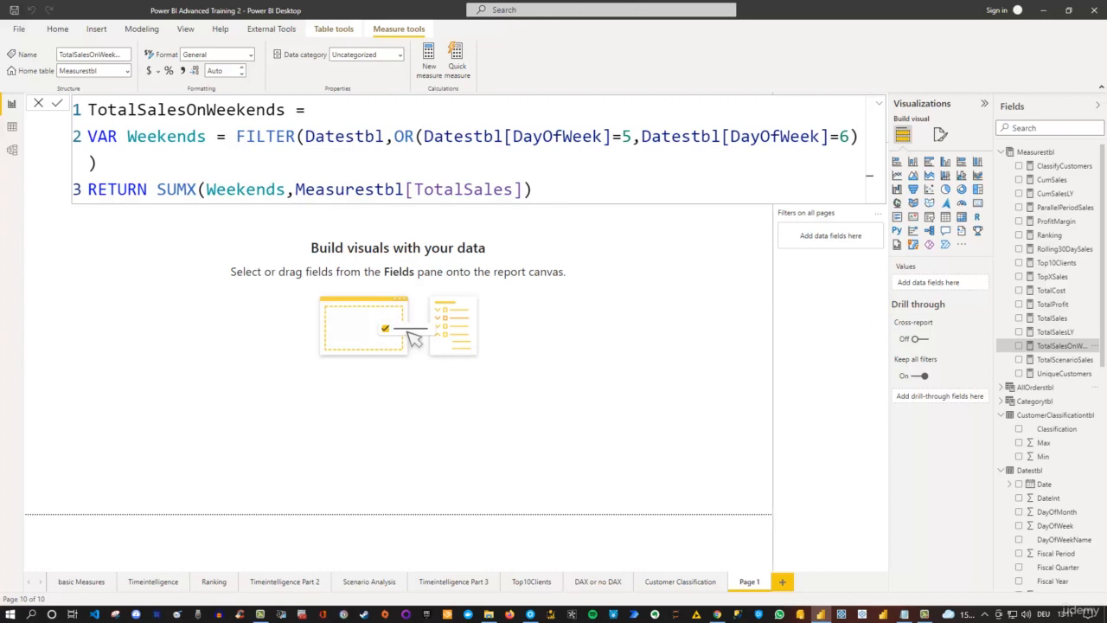
left_click(150, 281)
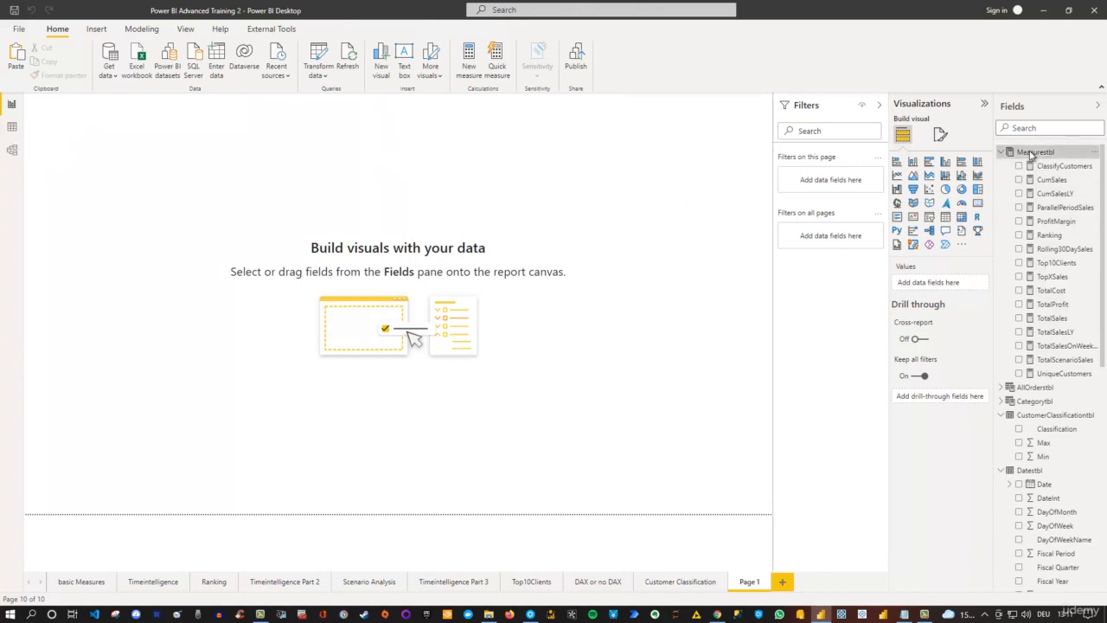
Step: Create a new measure in Measurestbl named TotalSalesOnWeekdays and start a second formula line after the equals sign
right_click(1029, 154)
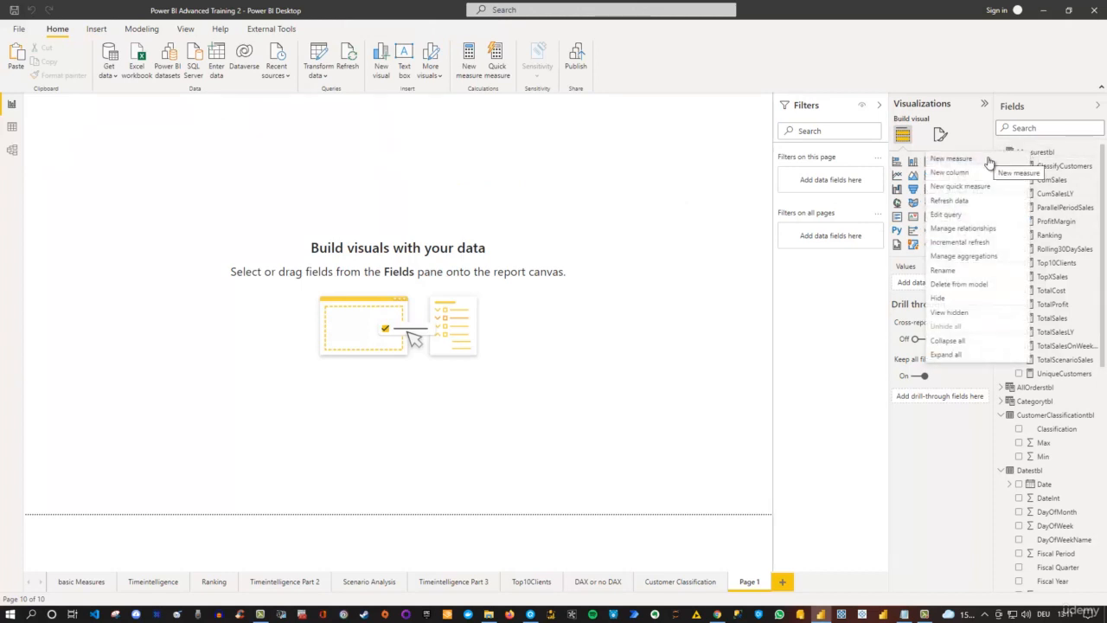
left_click(989, 162)
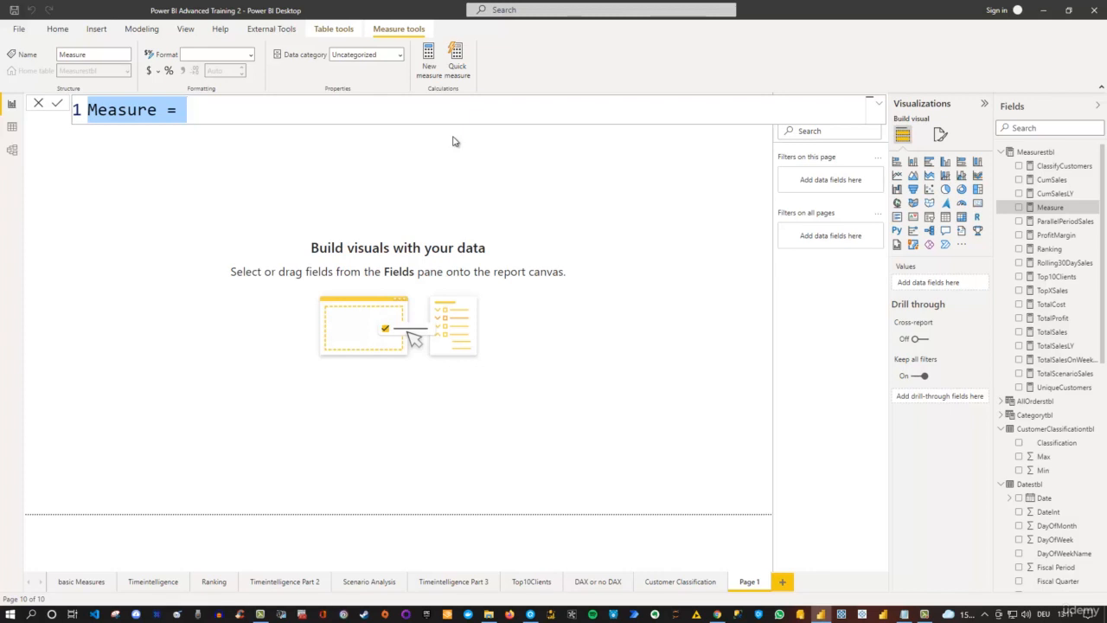
type("TotalSals")
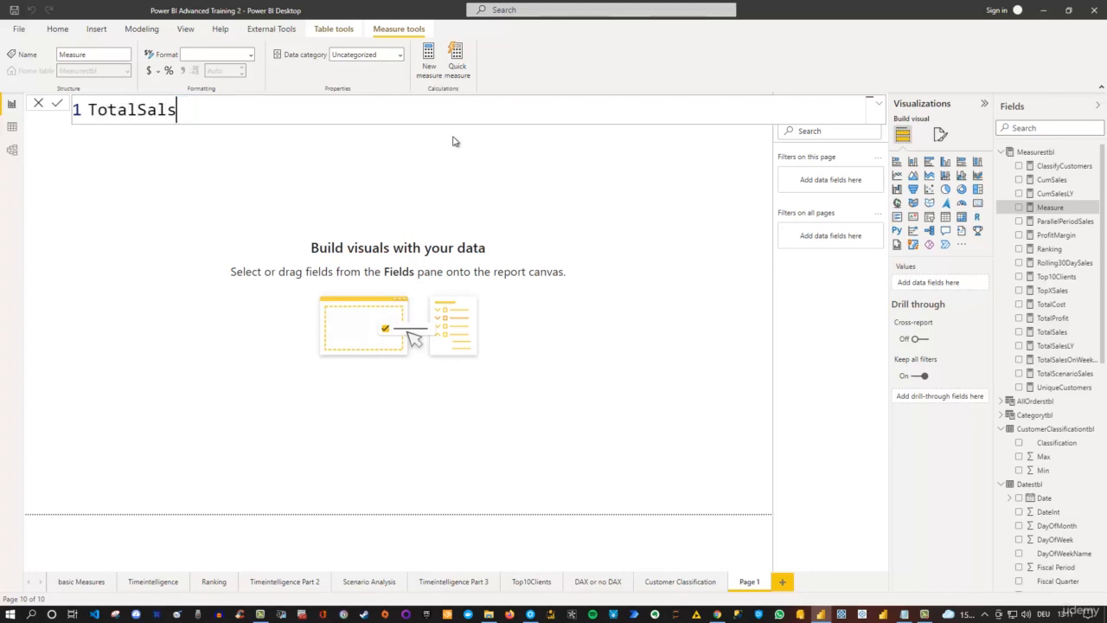
key("BackSpace")
type("esOnWeekdays")
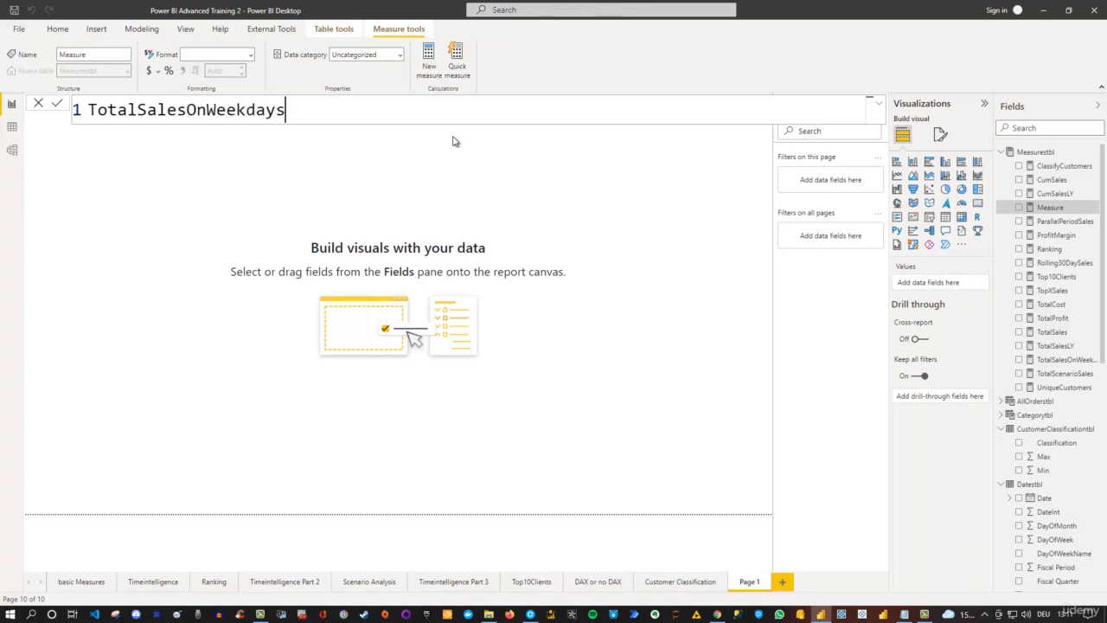
type(" =")
key("shift+Return")
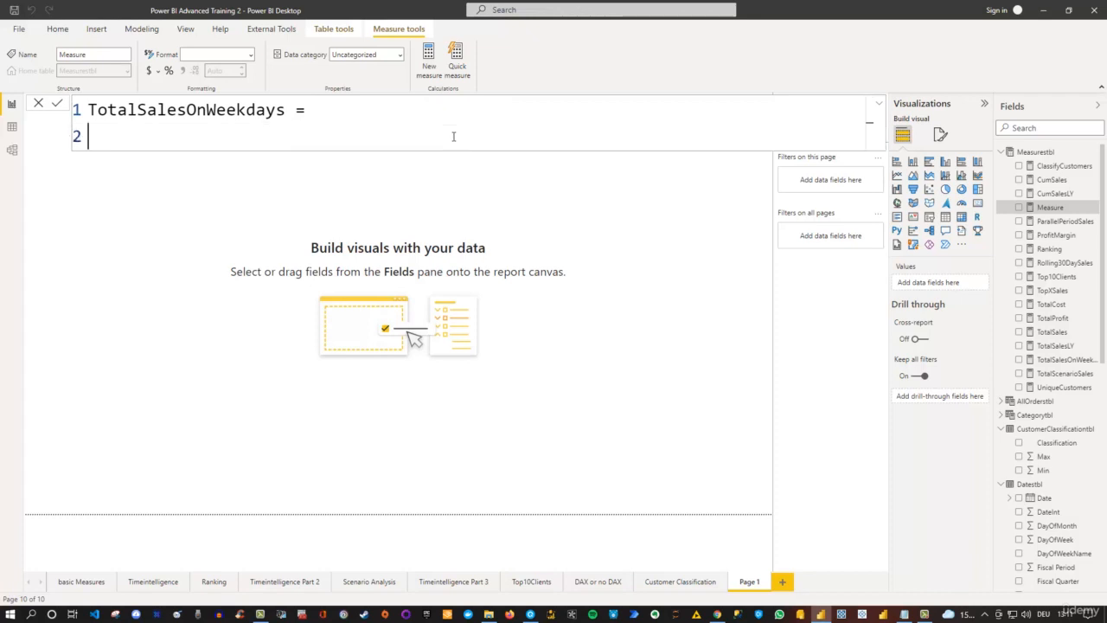
Step: Declare a variable named Weekdays on the second line of the TotalSalesOnWeekdays formula
type("V")
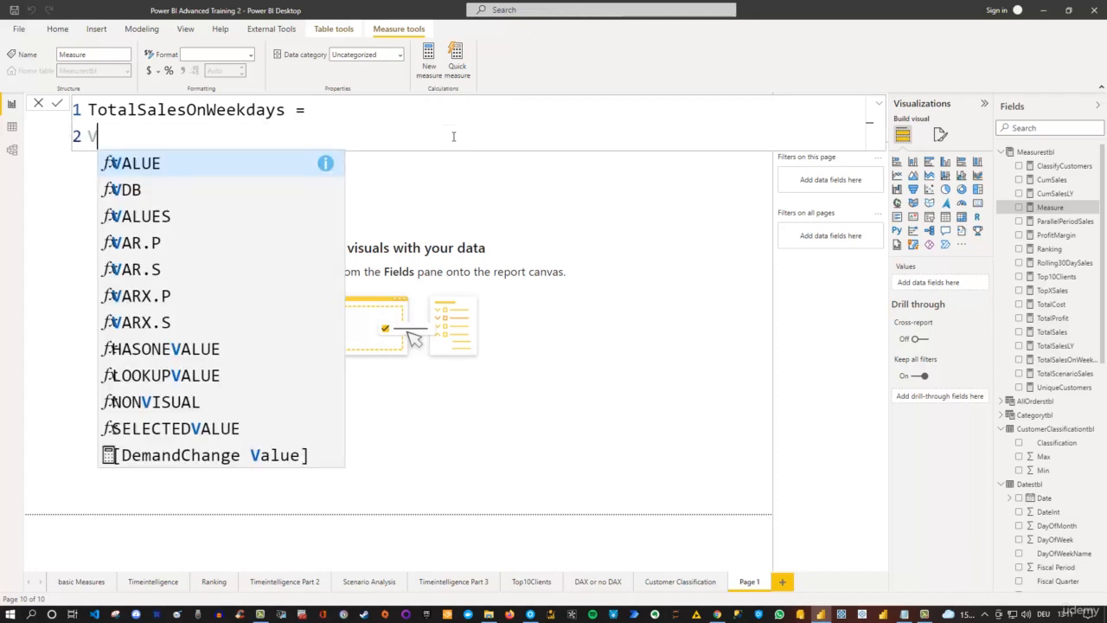
type("AR")
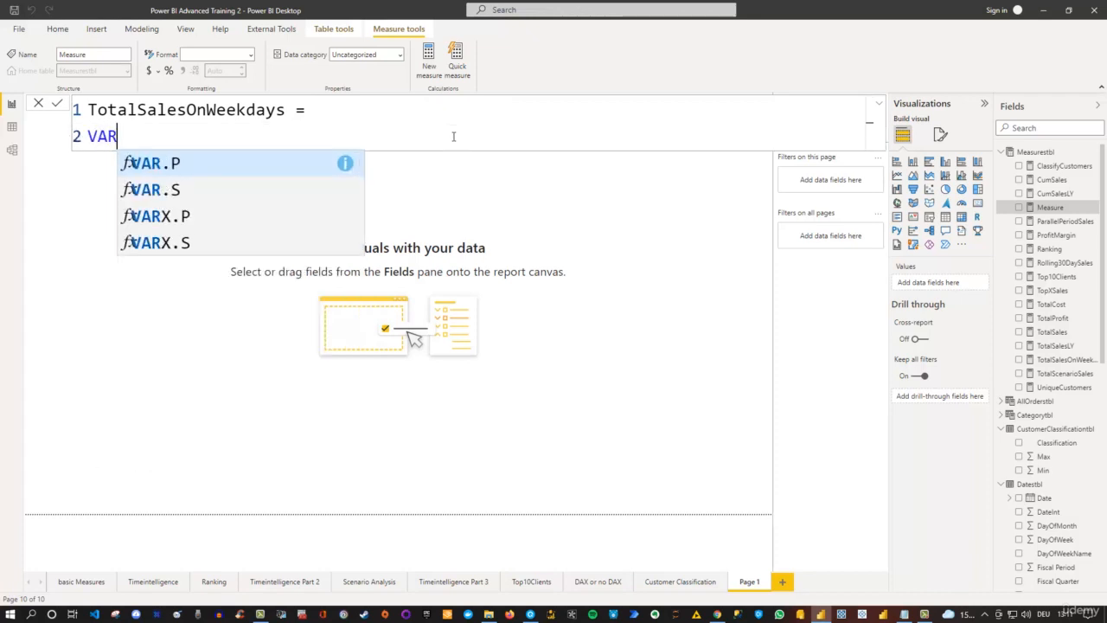
type(" W")
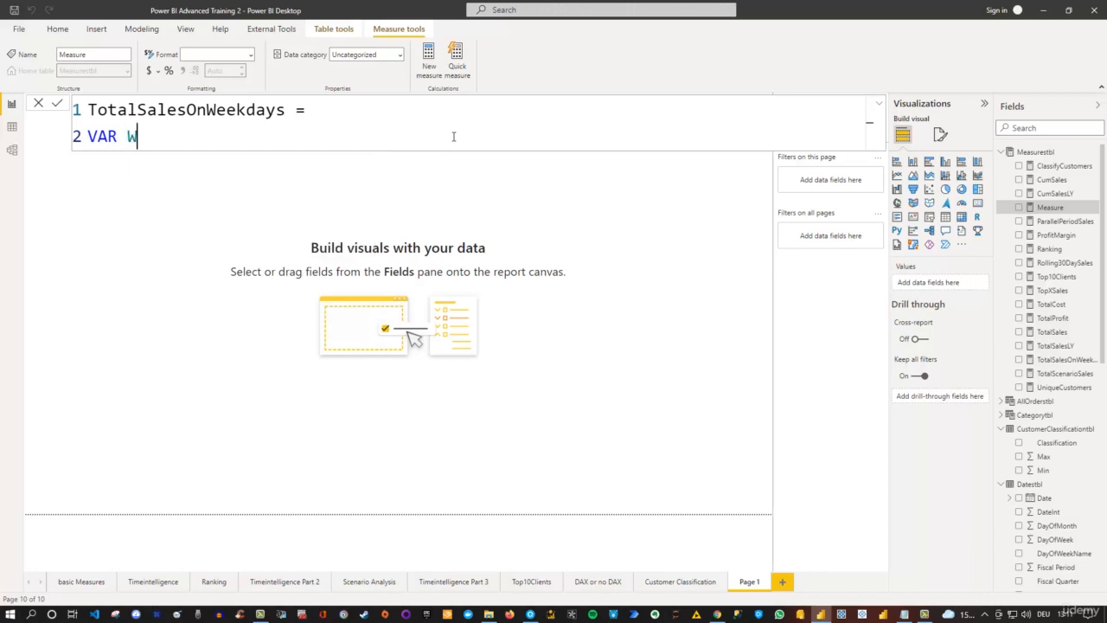
type("eekdays")
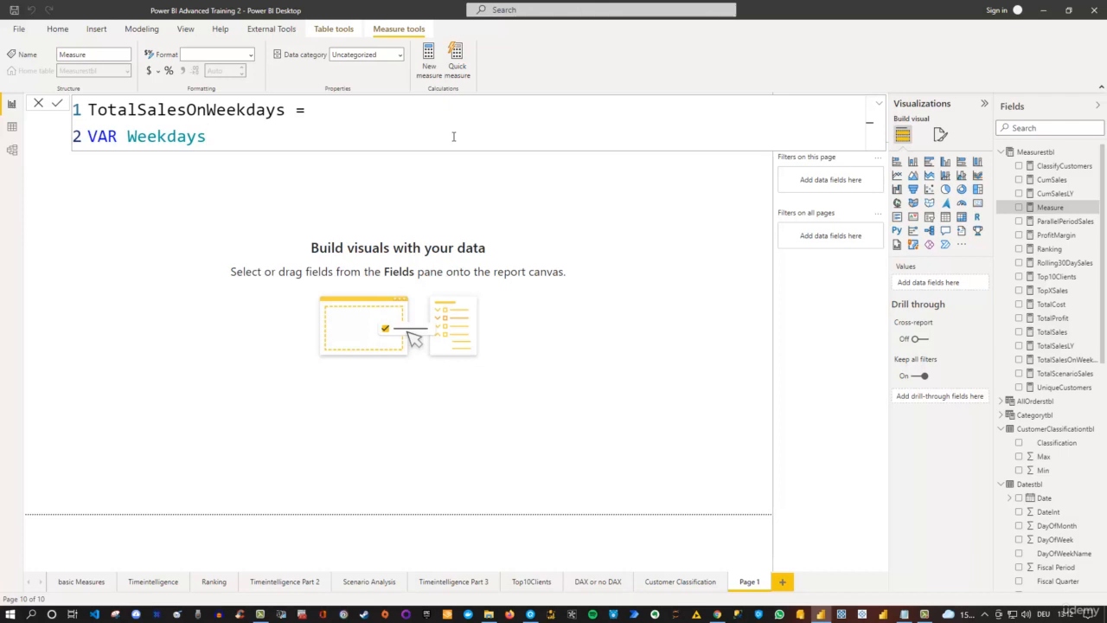
Step: Assign the Weekdays variable a FILTER function over Datestbl and open an AND function as its filter expression
type("= Filter")
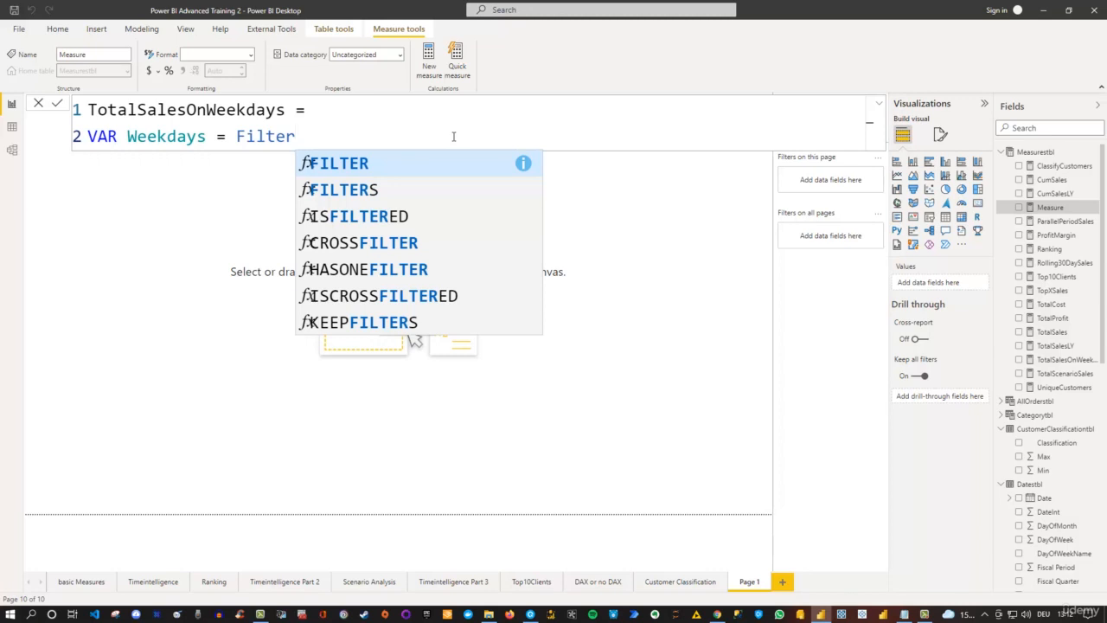
key("Tab")
type("Dates")
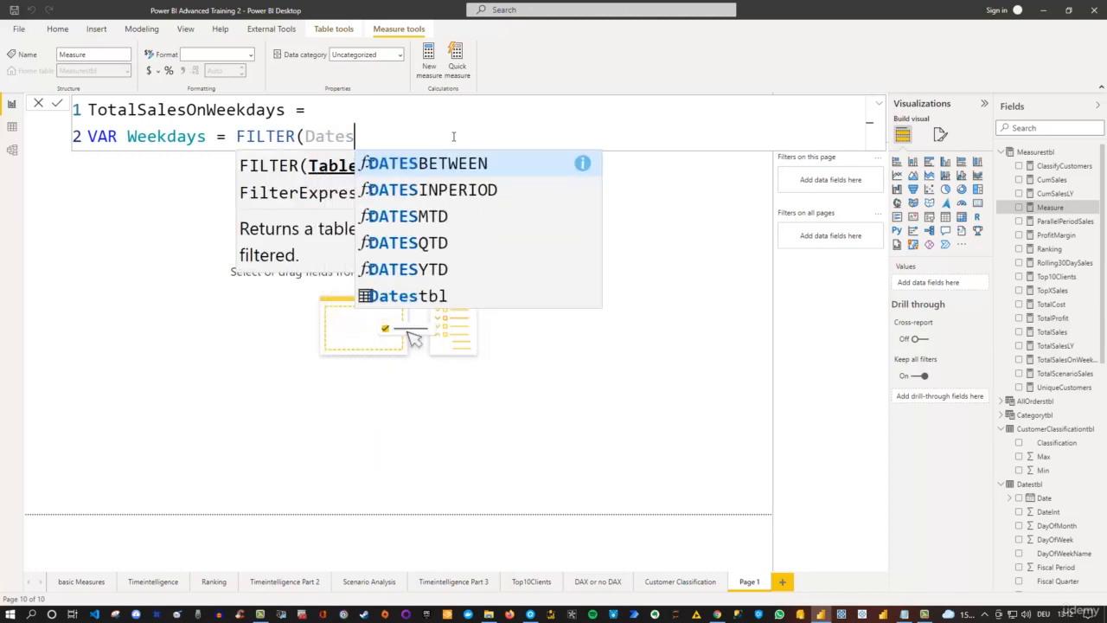
key("Down")
key("Down")
key("Down")
key("Down")
key("Down")
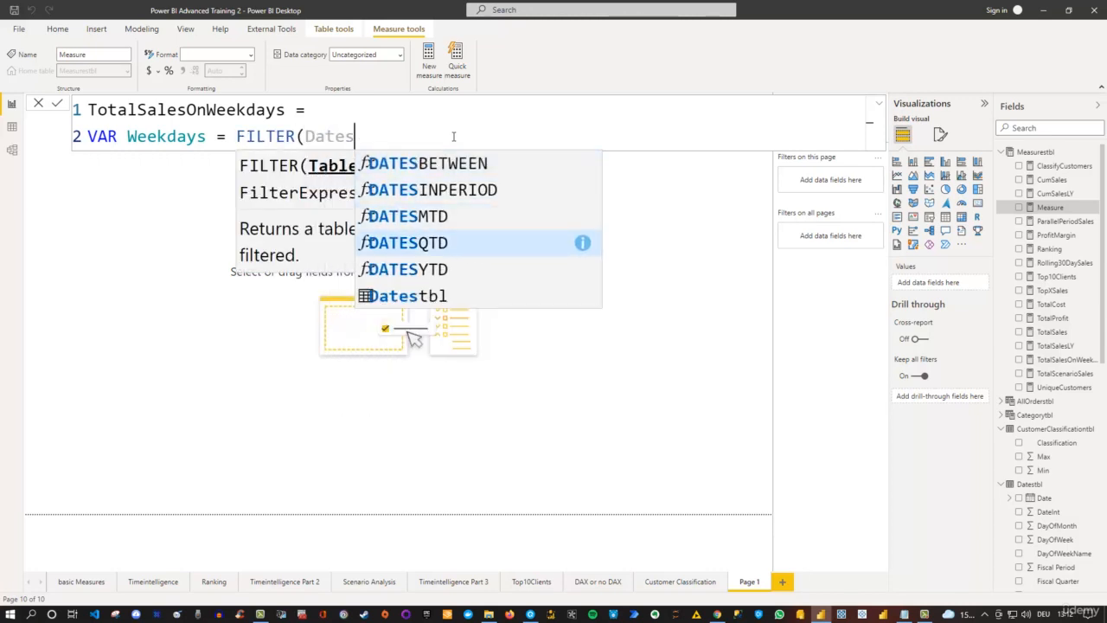
type("tbl")
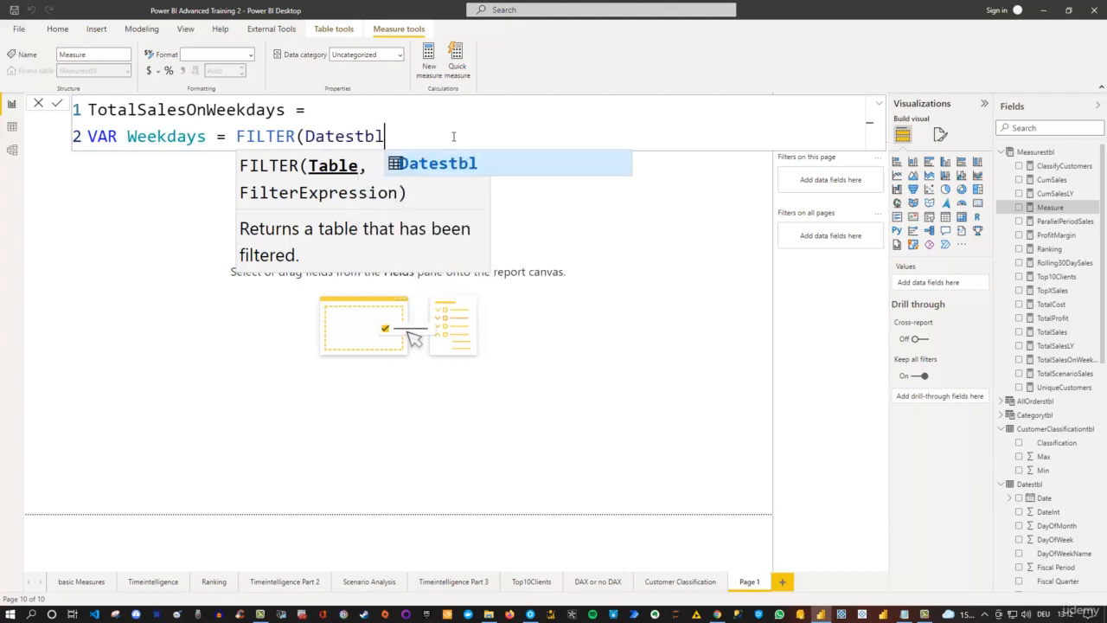
type(",")
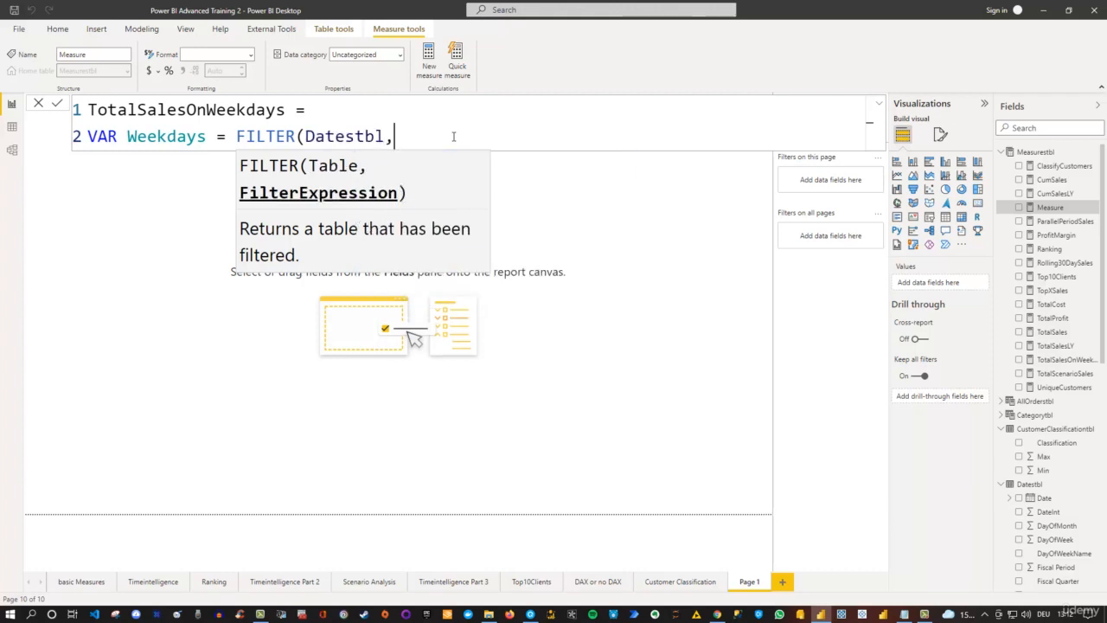
type("AND")
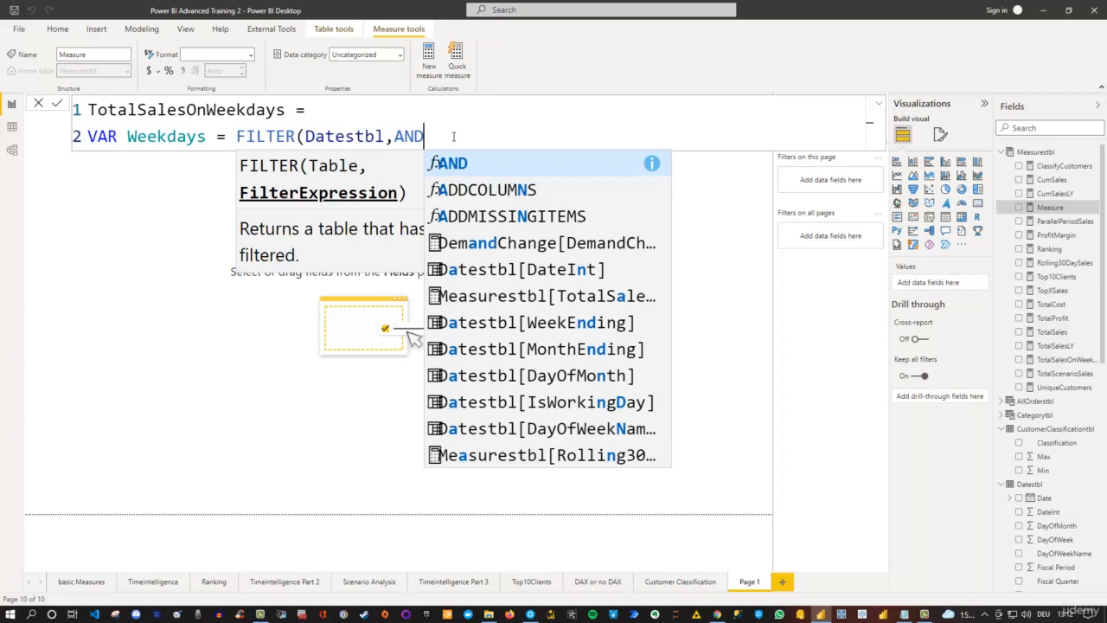
type("(")
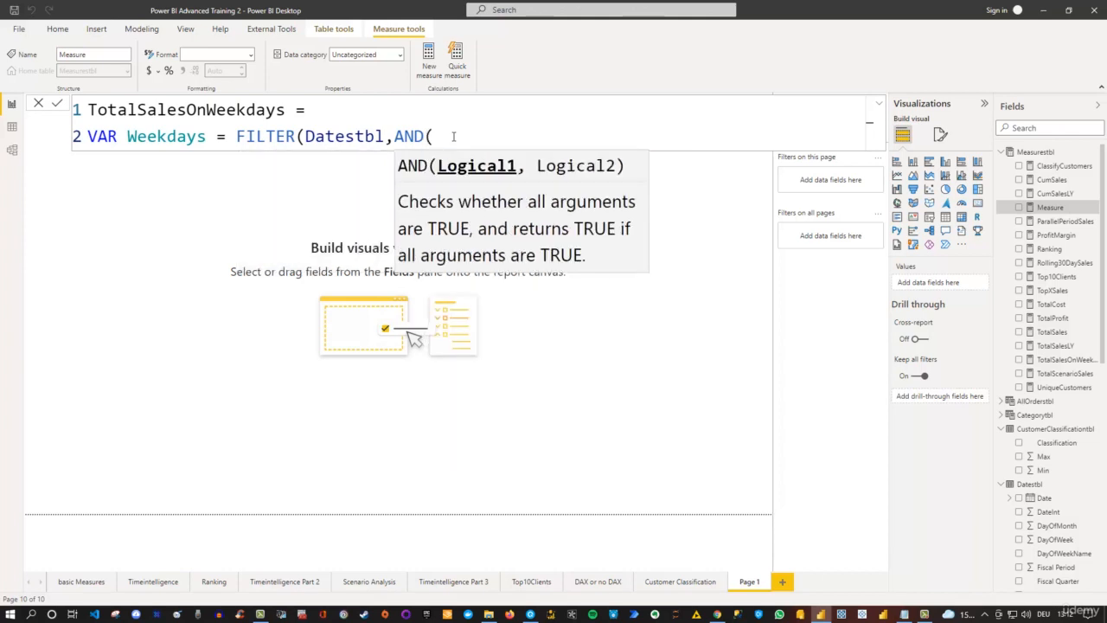
type("Dates")
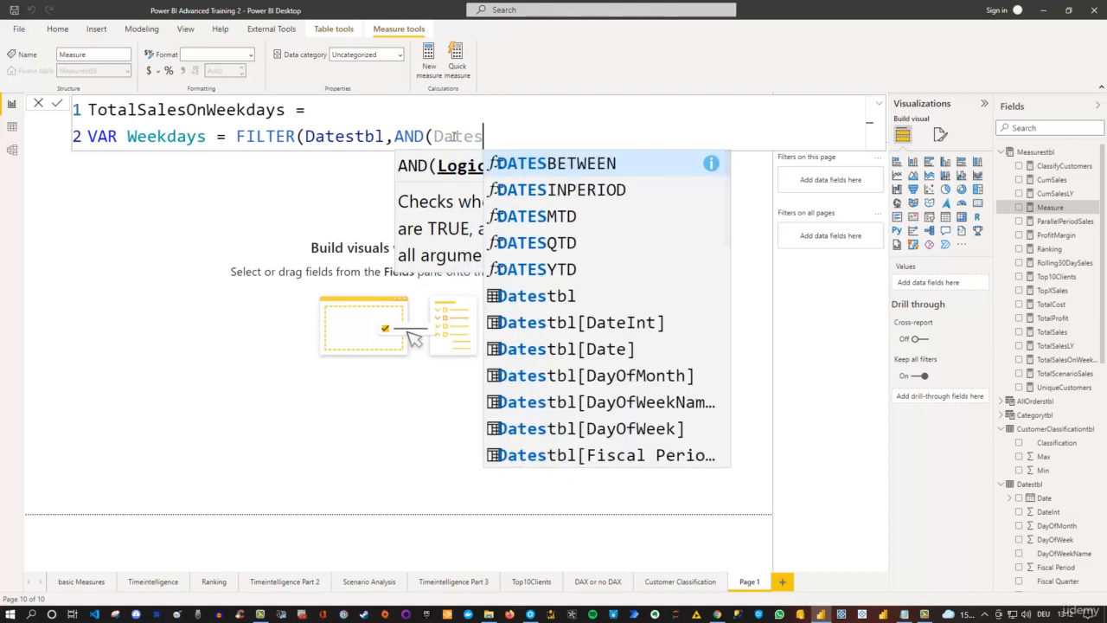
key("BackSpace")
key("BackSpace")
key("BackSpace")
key("BackSpace")
key("BackSpace")
key("BackSpace")
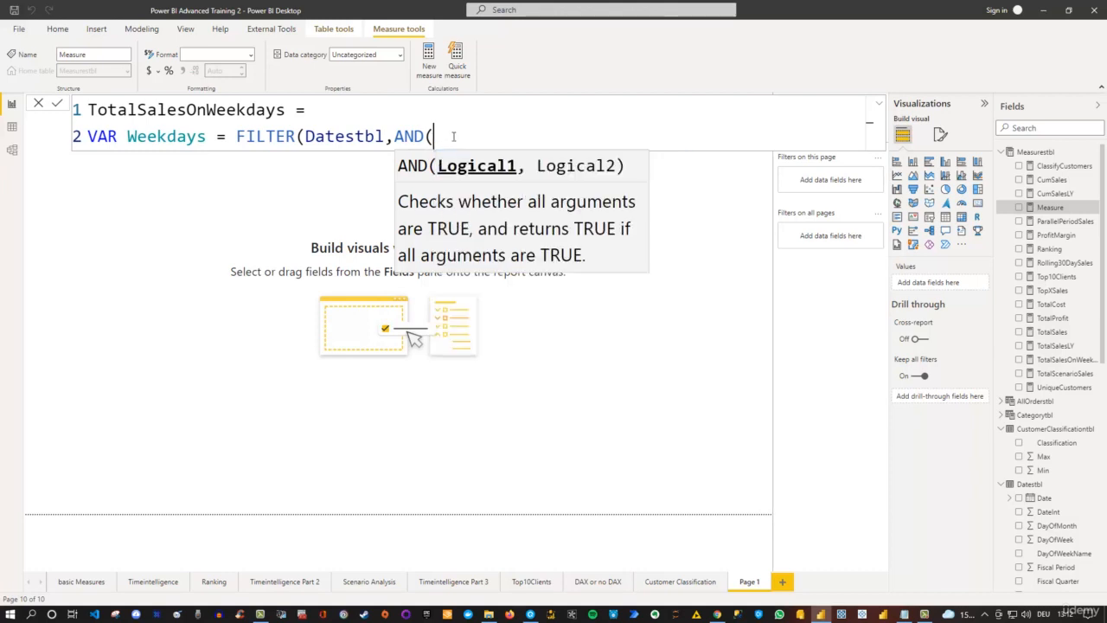
Step: Enter Datestbl[DayOfWeek]<>5 as the first condition of the AND function
type("(day")
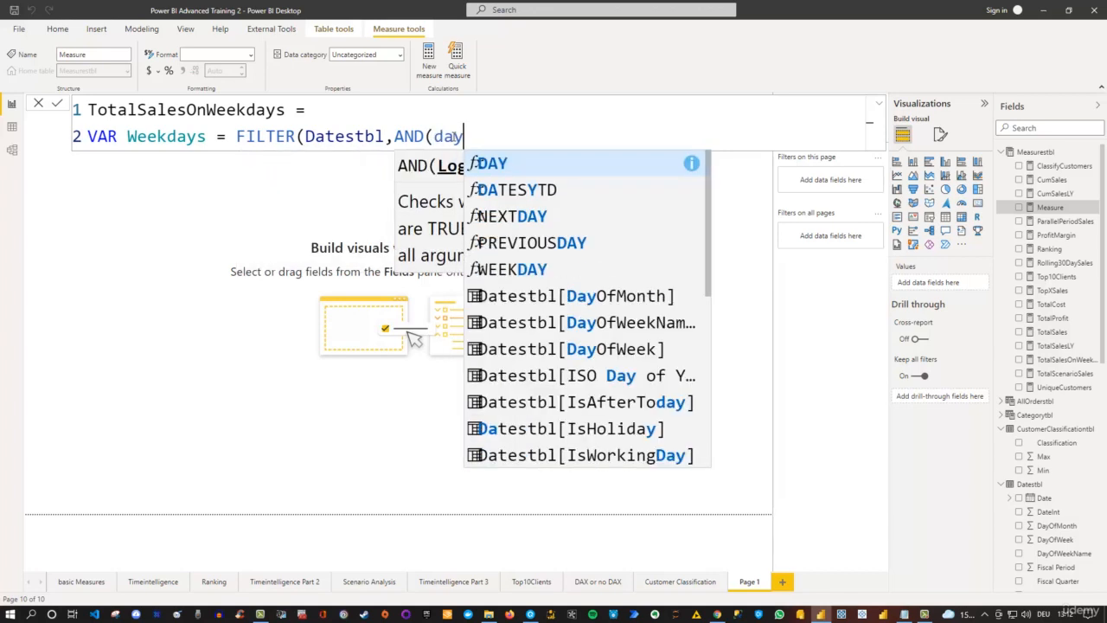
type("ofweek")
key("Down")
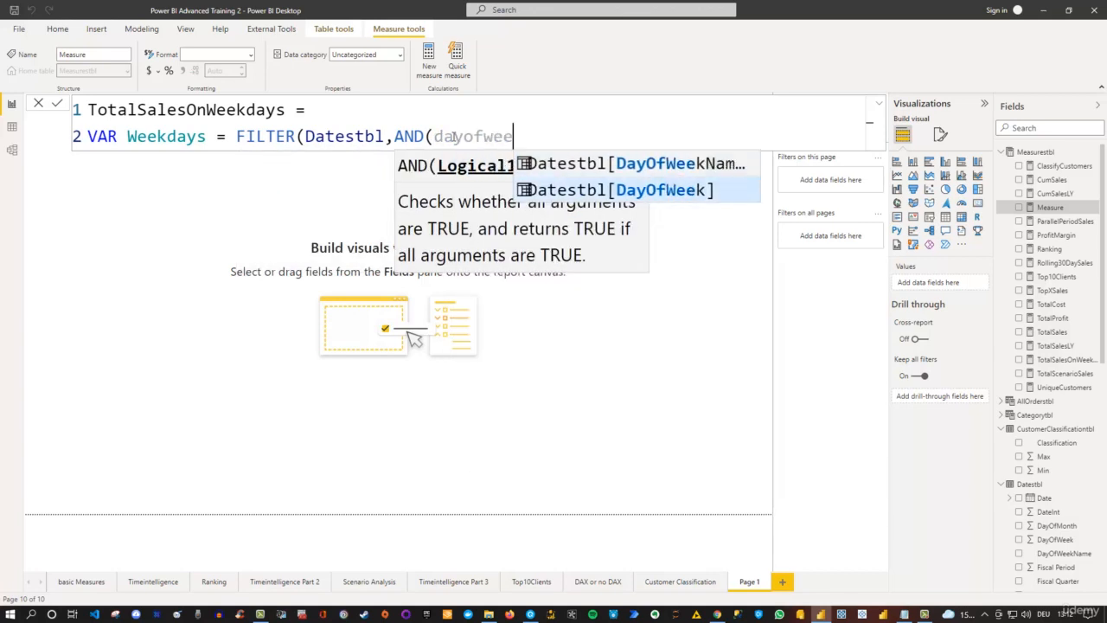
key("Tab")
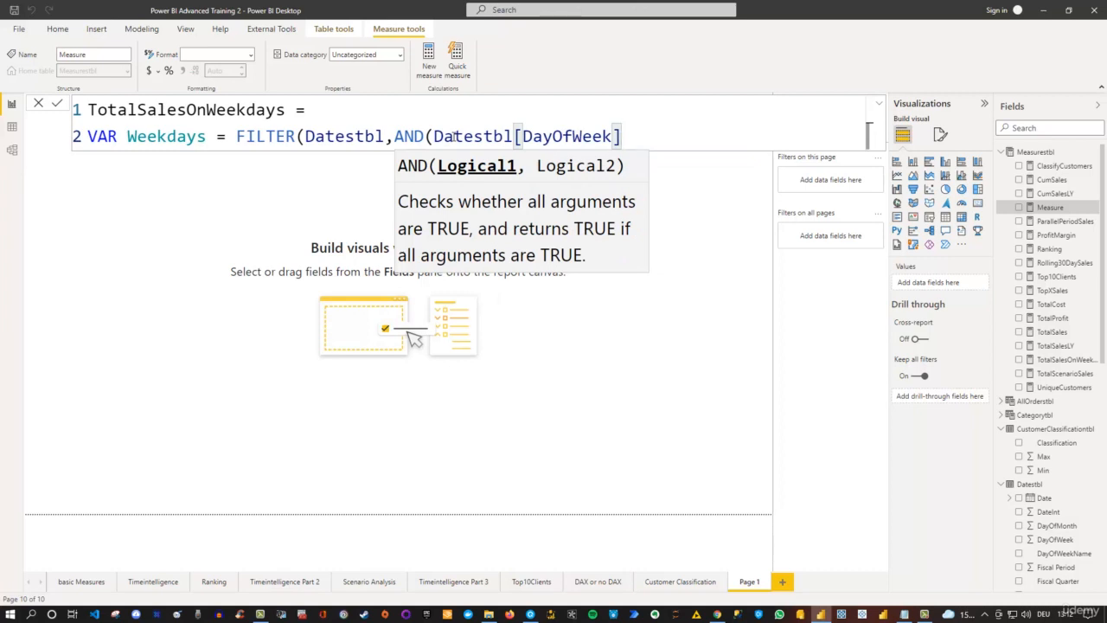
type("<")
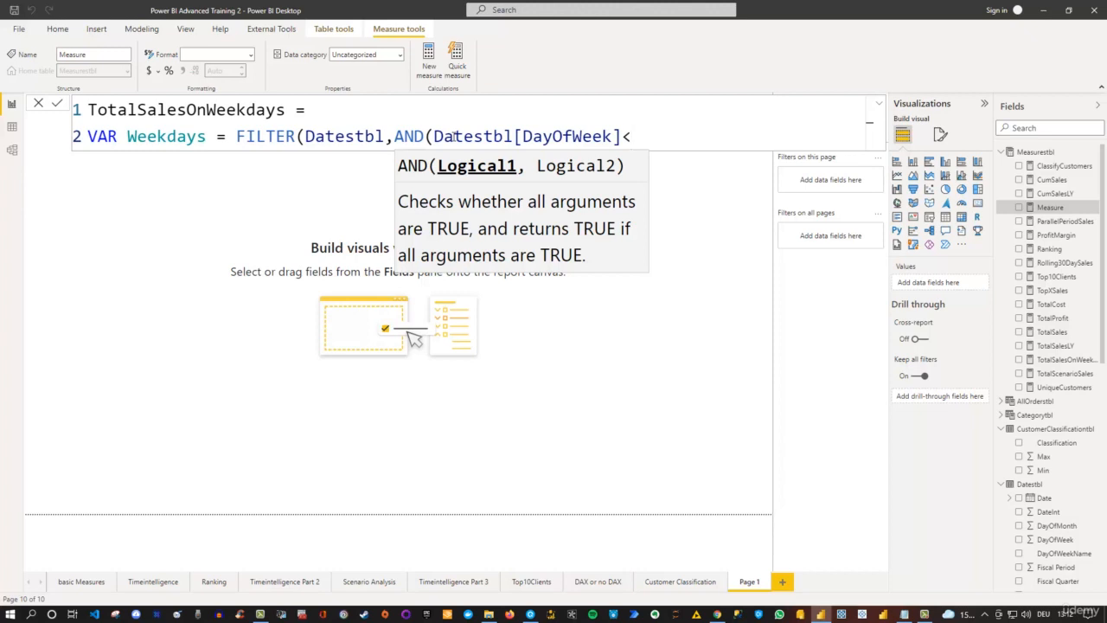
type(">5,")
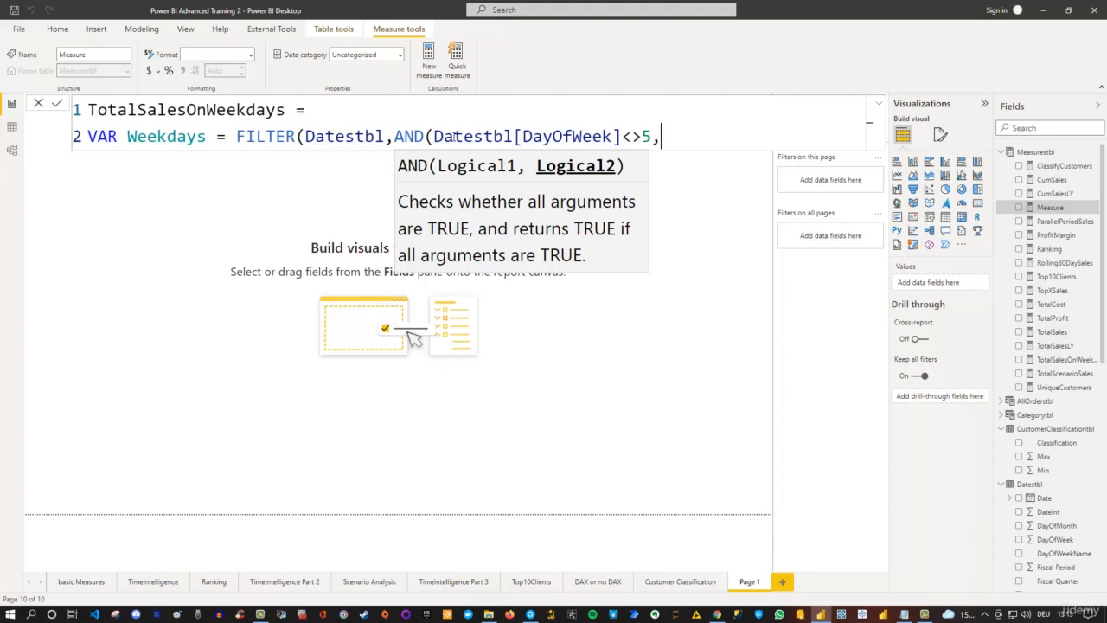
Step: Enter Datestbl[DayOfWeek]<>6 as the second AND condition and close both the AND and FILTER functions
type("Dat")
key("BackSpace")
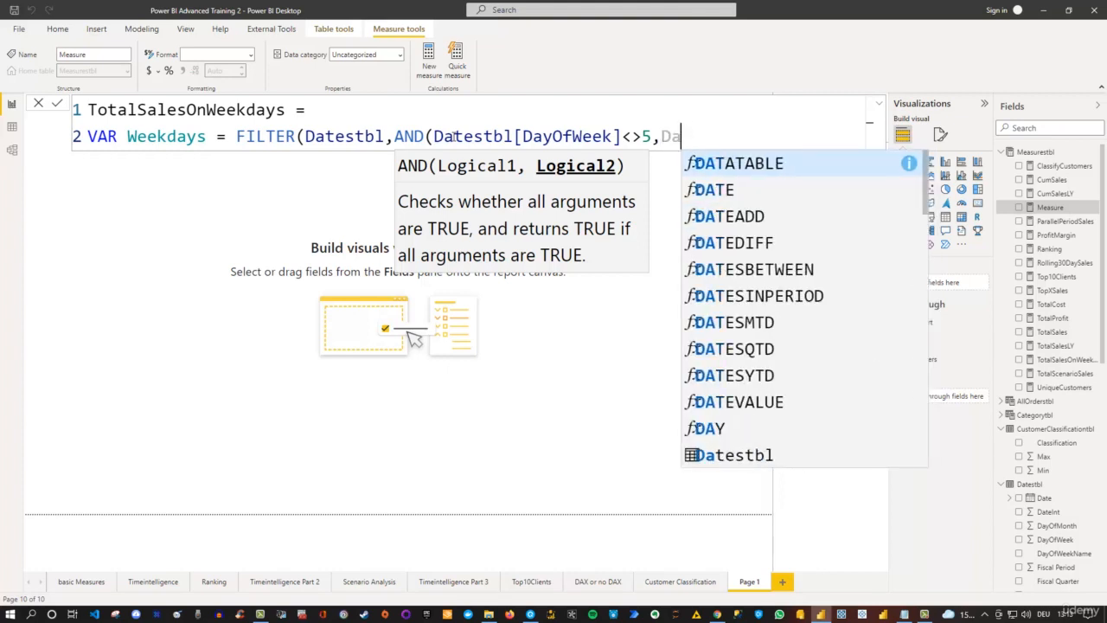
type("yofwe")
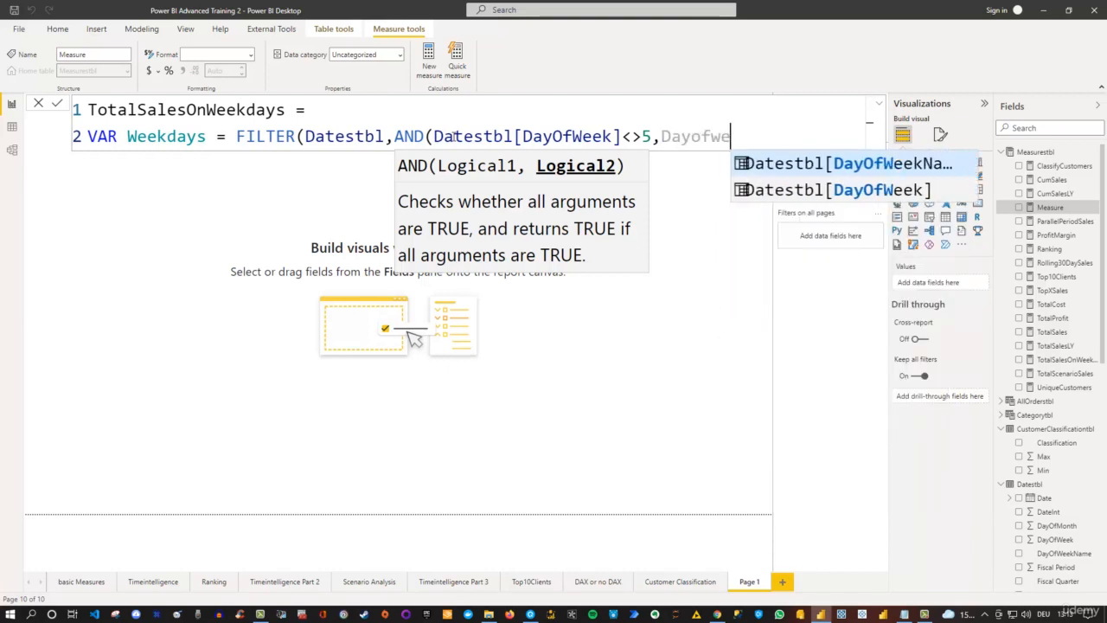
type("e")
key("Down")
key("Tab")
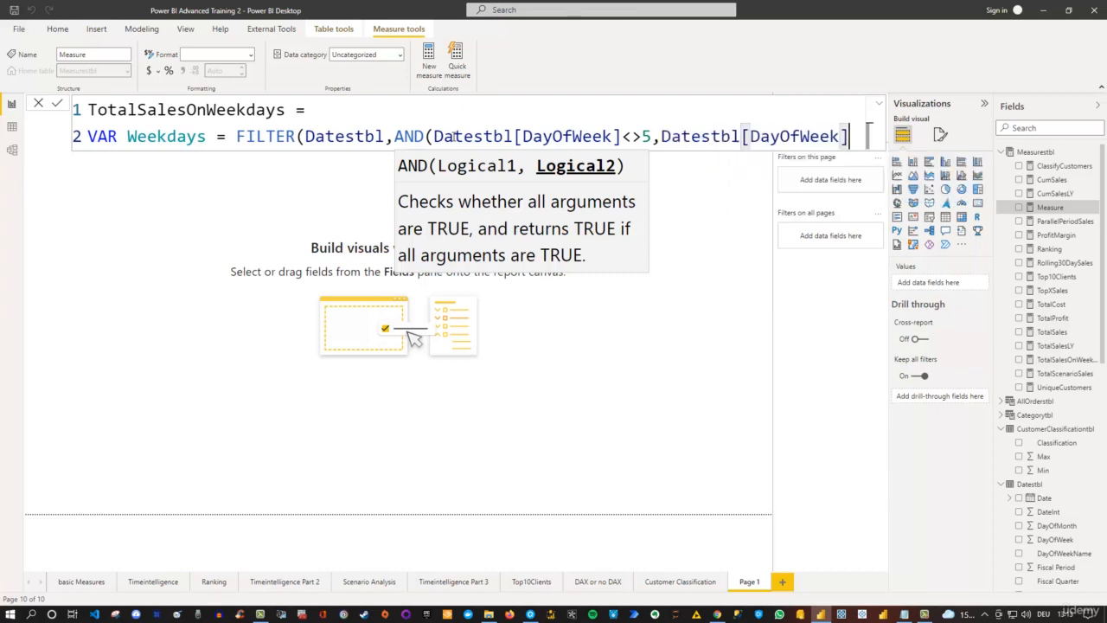
type("<>6")
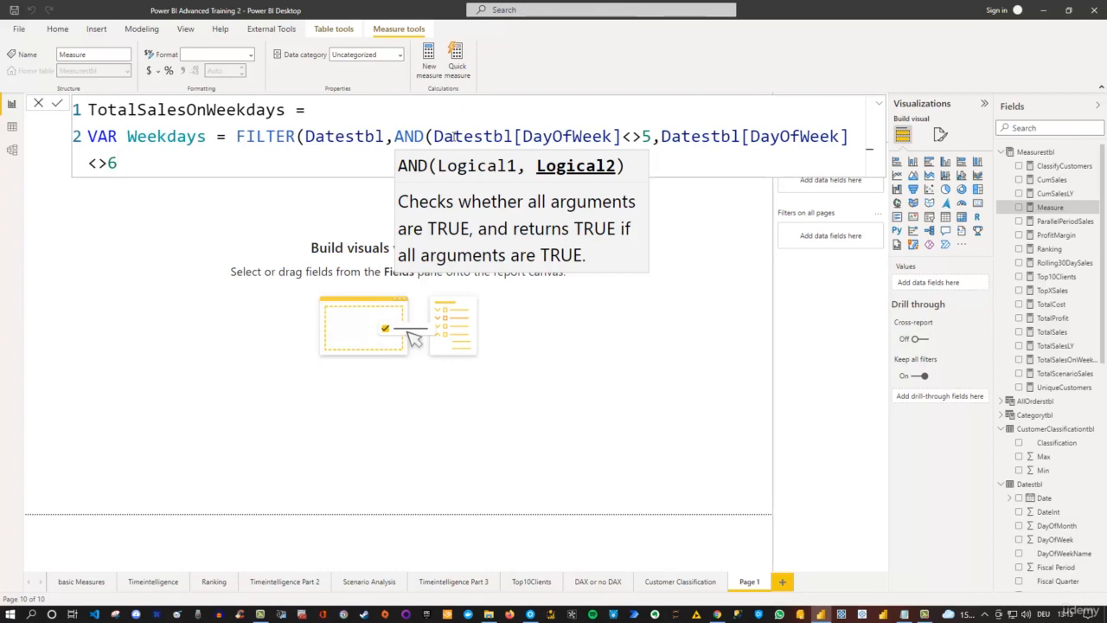
type(")")
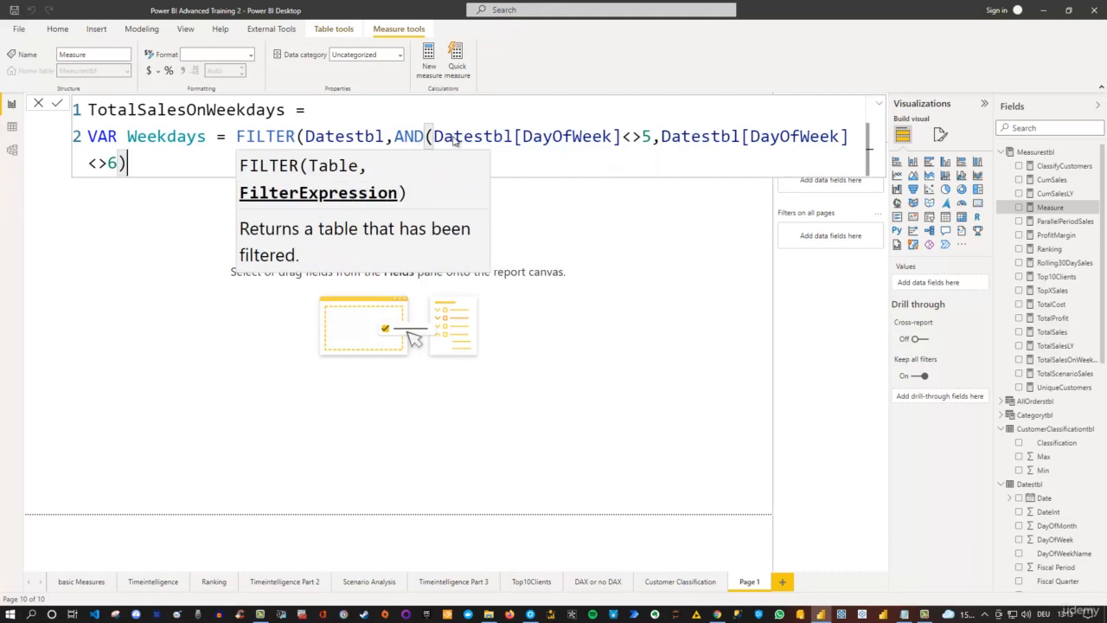
type(")")
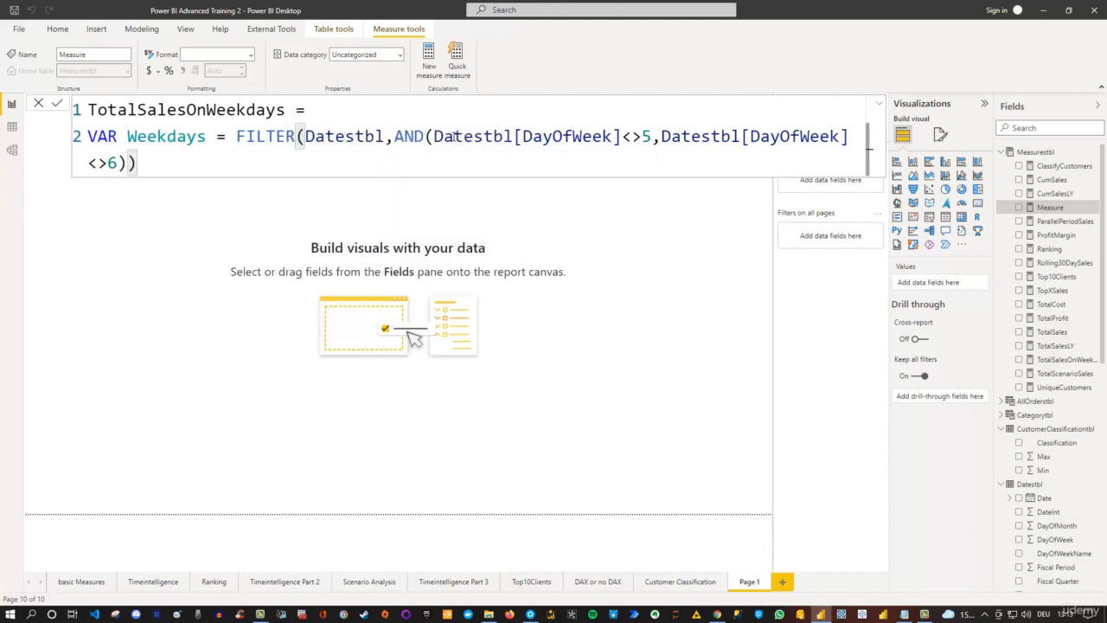
Step: Start a RETURN line in the TotalSalesOnWeekdays formula with SUMX, using the Weekdays variable as its table
key("shift+Return")
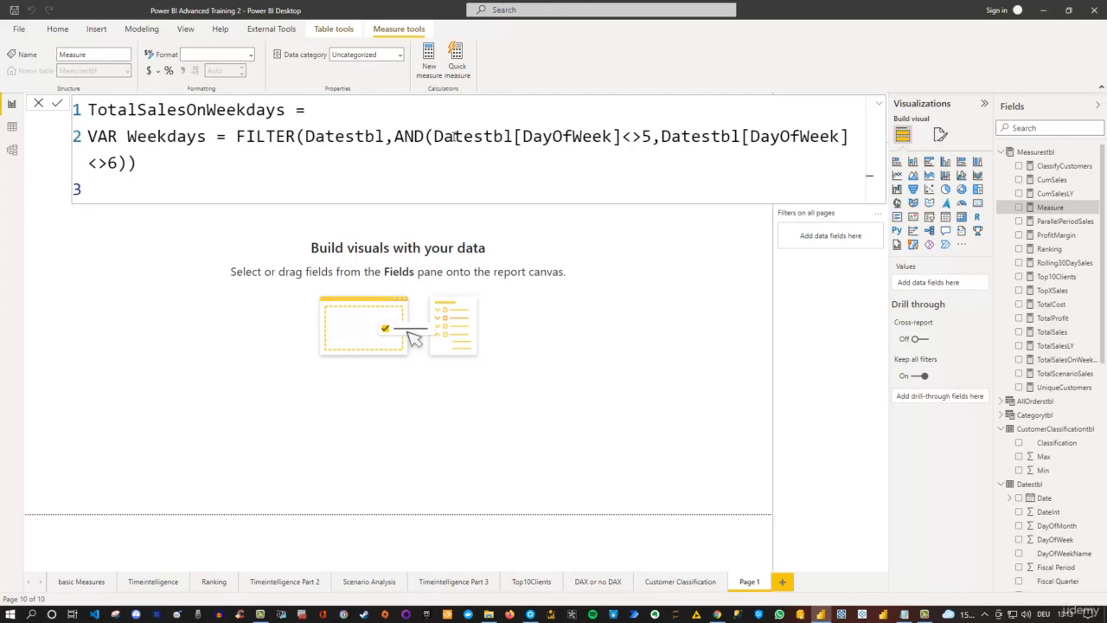
type("RETURN SUMX(")
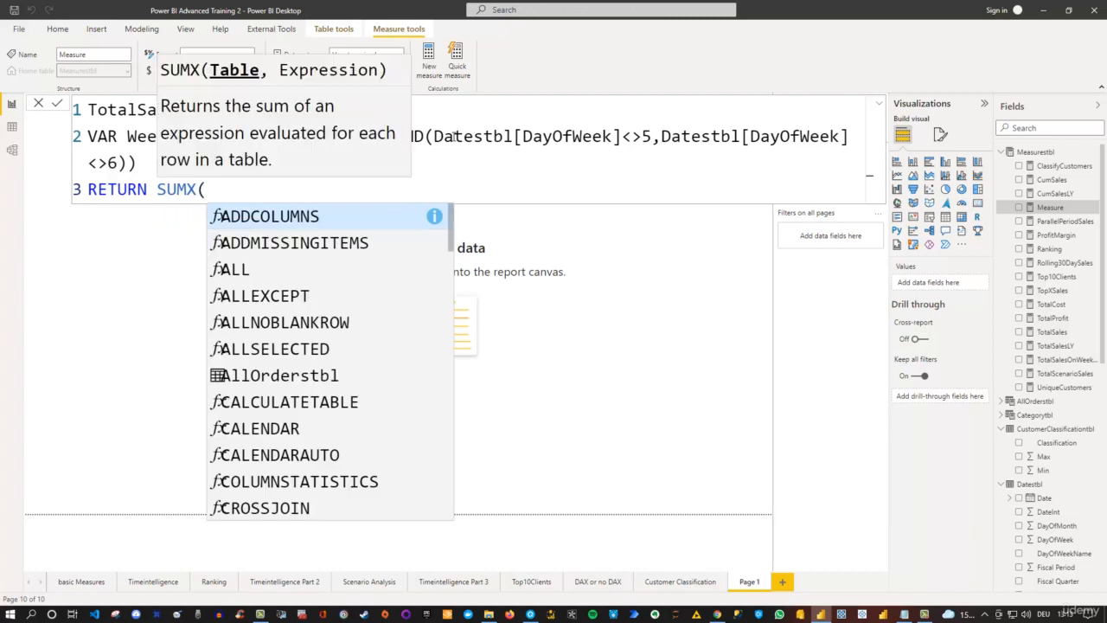
type("Wee")
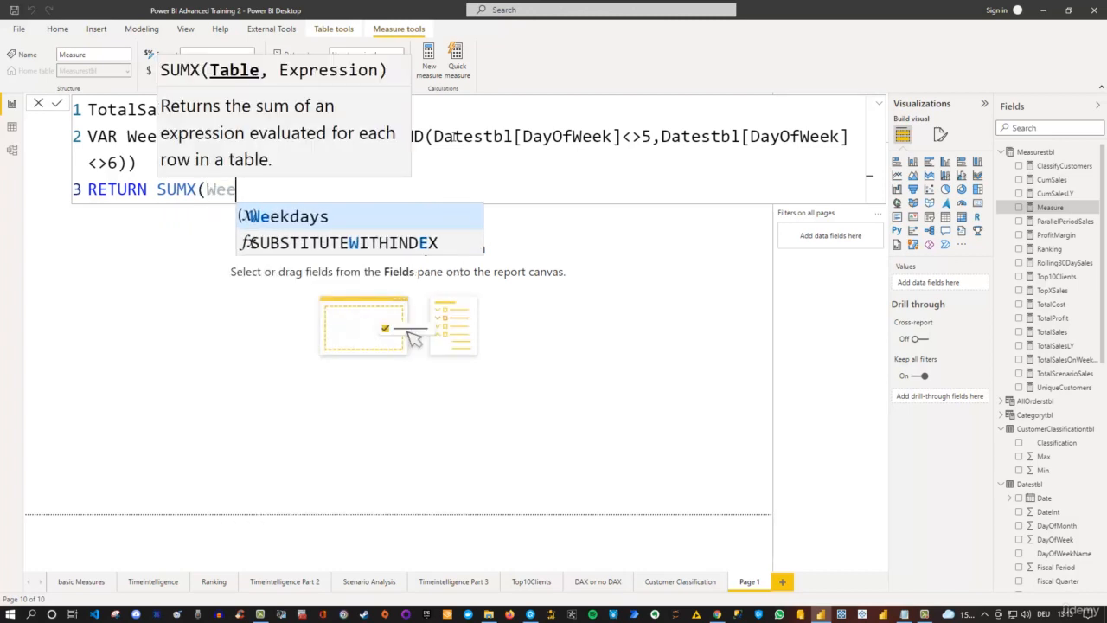
type("kdays")
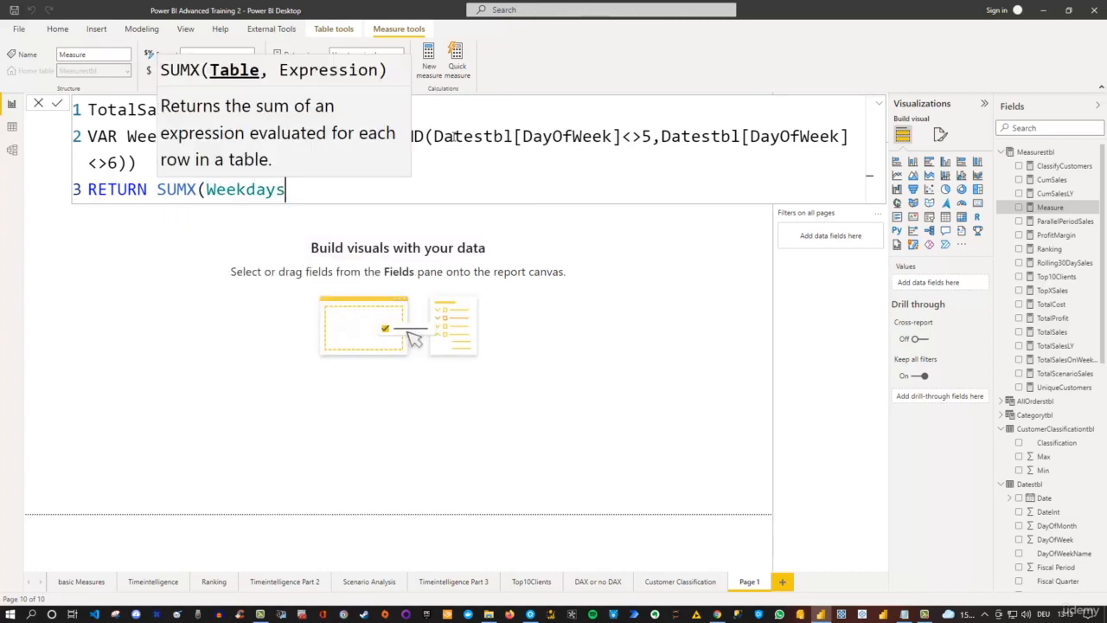
type(",")
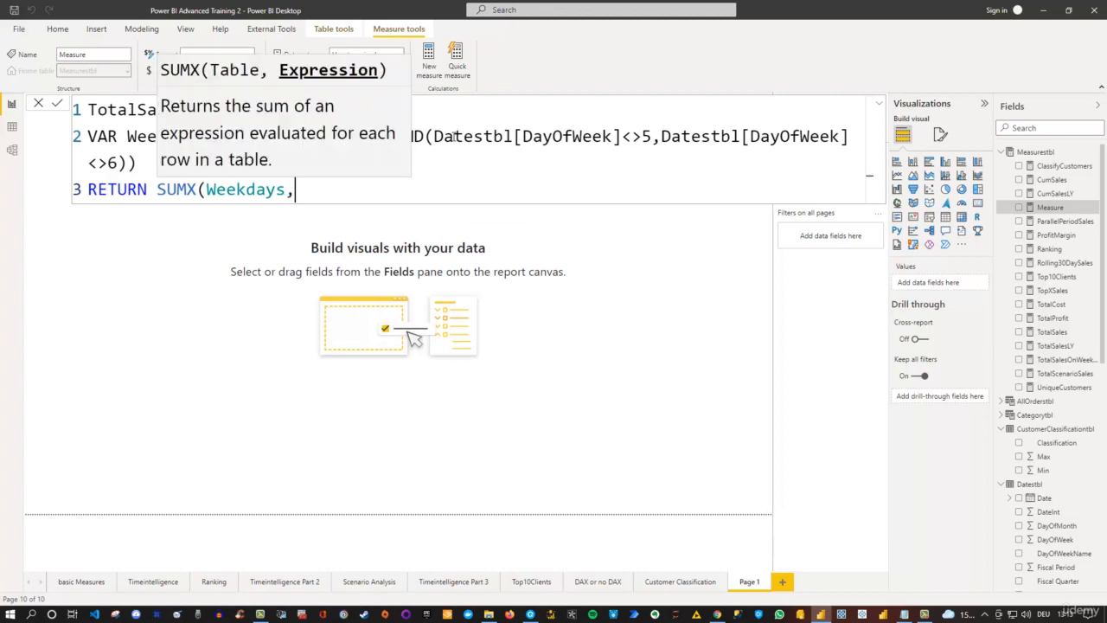
Step: Use Measurestbl[TotalSales] as the SUMX expression, close the function and commit the TotalSalesOnWeekdays measure
type("Total")
type("sale")
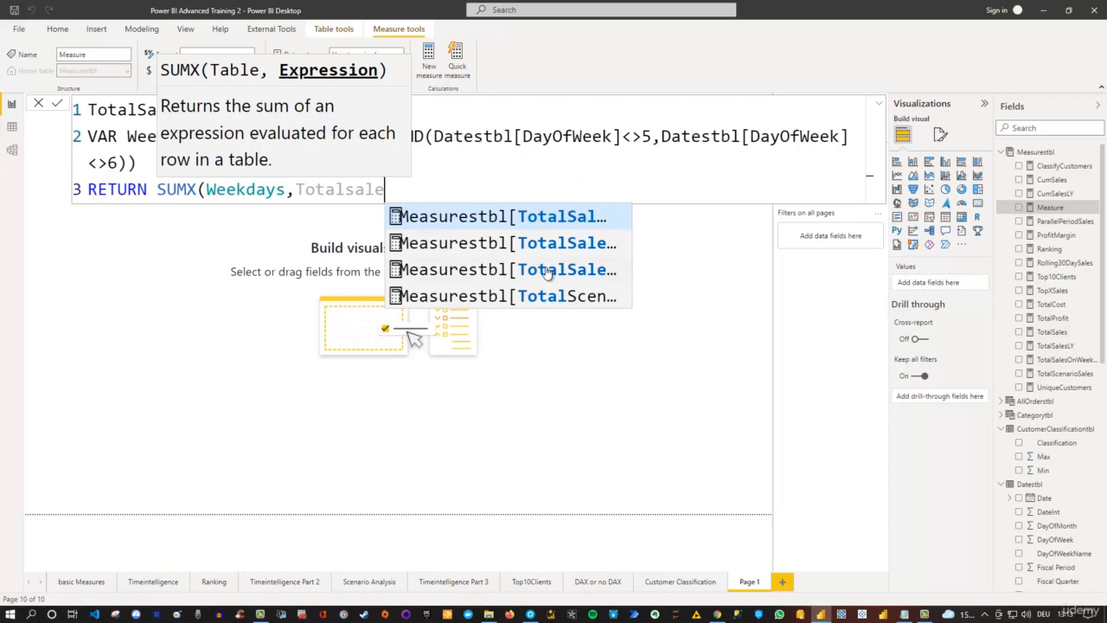
scroll(548, 273, "down", 4)
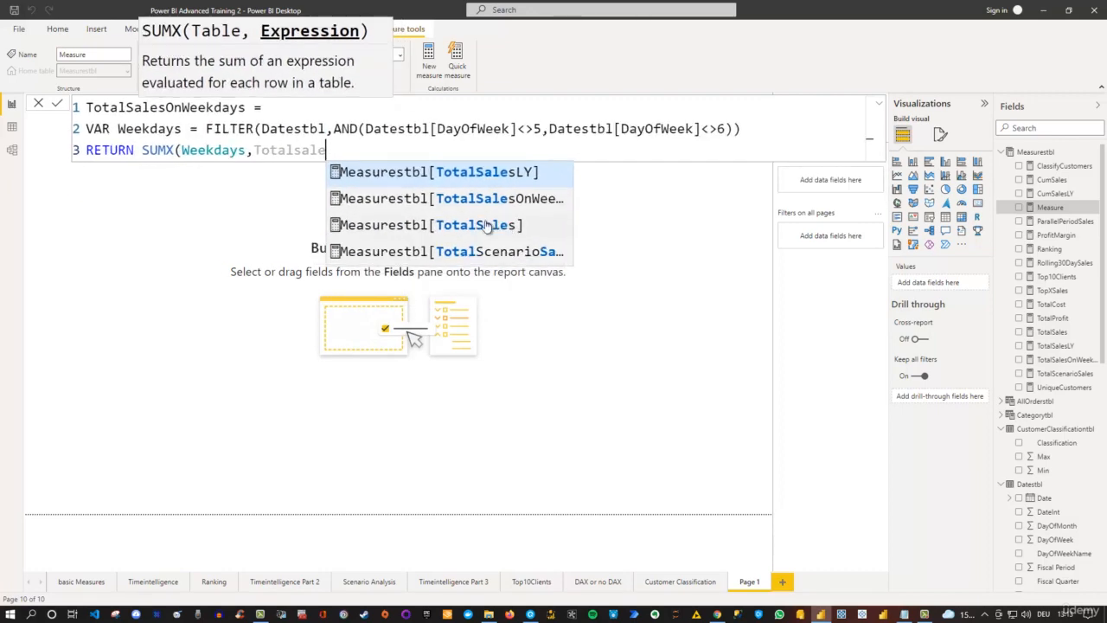
scroll(484, 223, "up", 4)
key("Down")
key("Down")
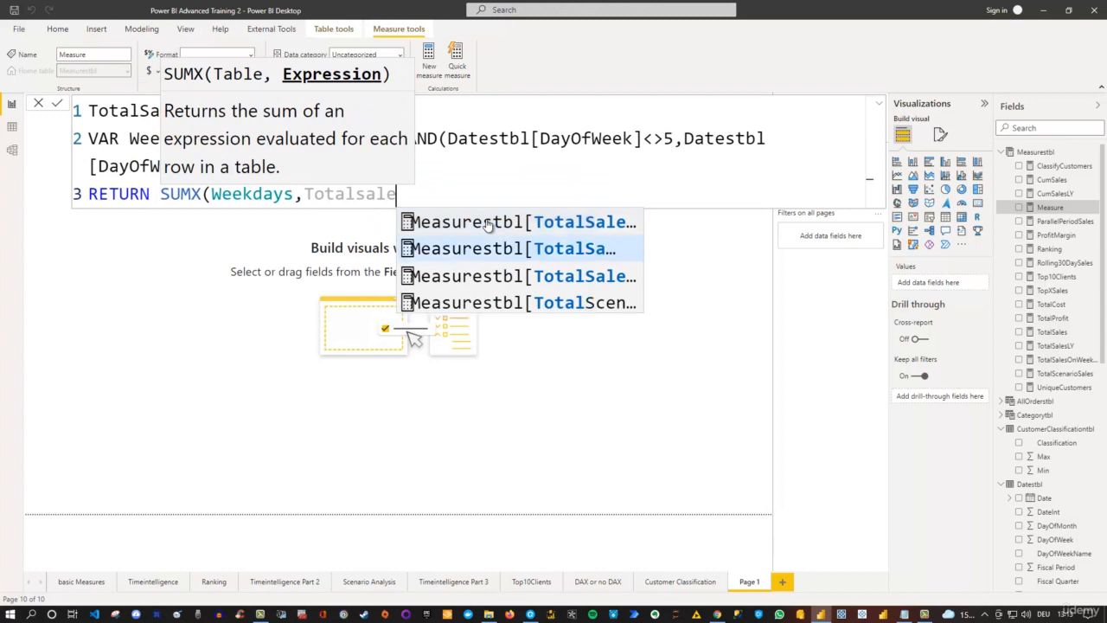
left_click(487, 223)
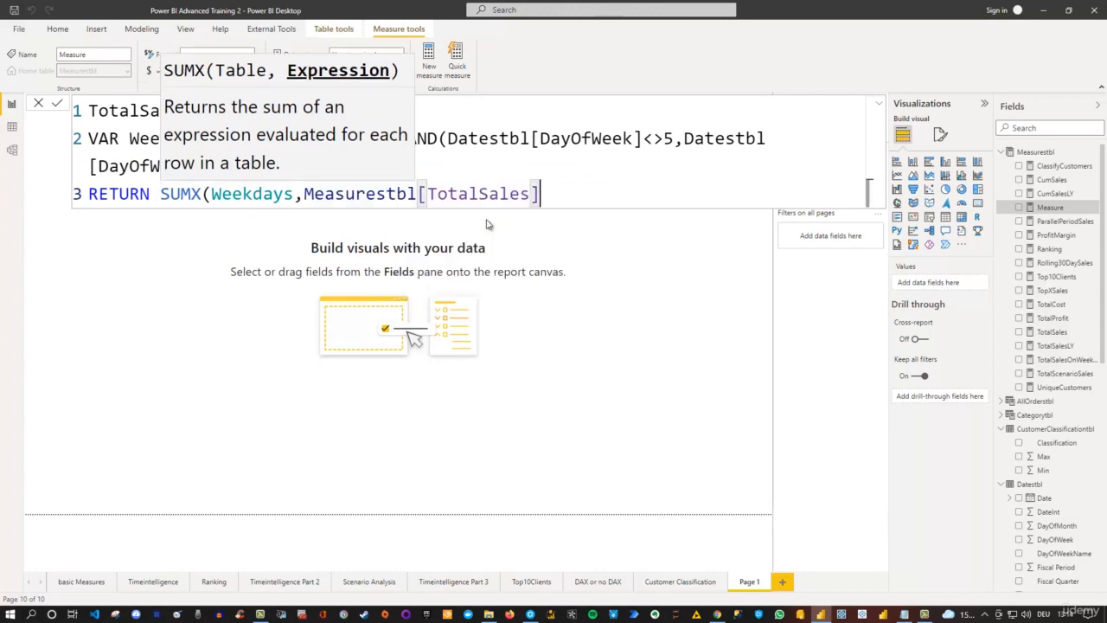
type(")")
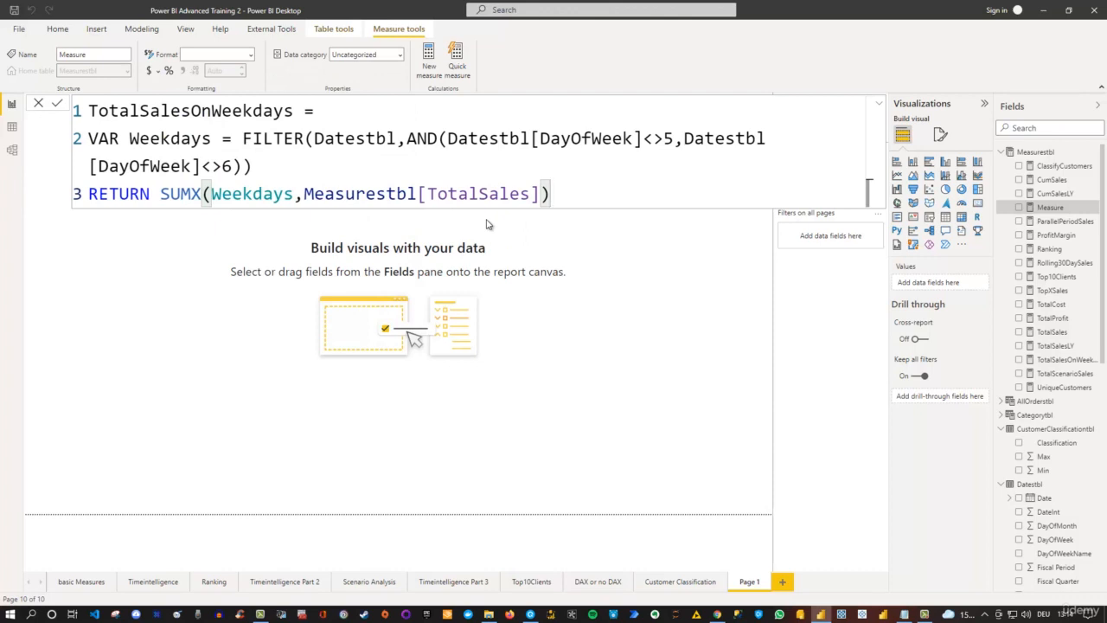
key("Return")
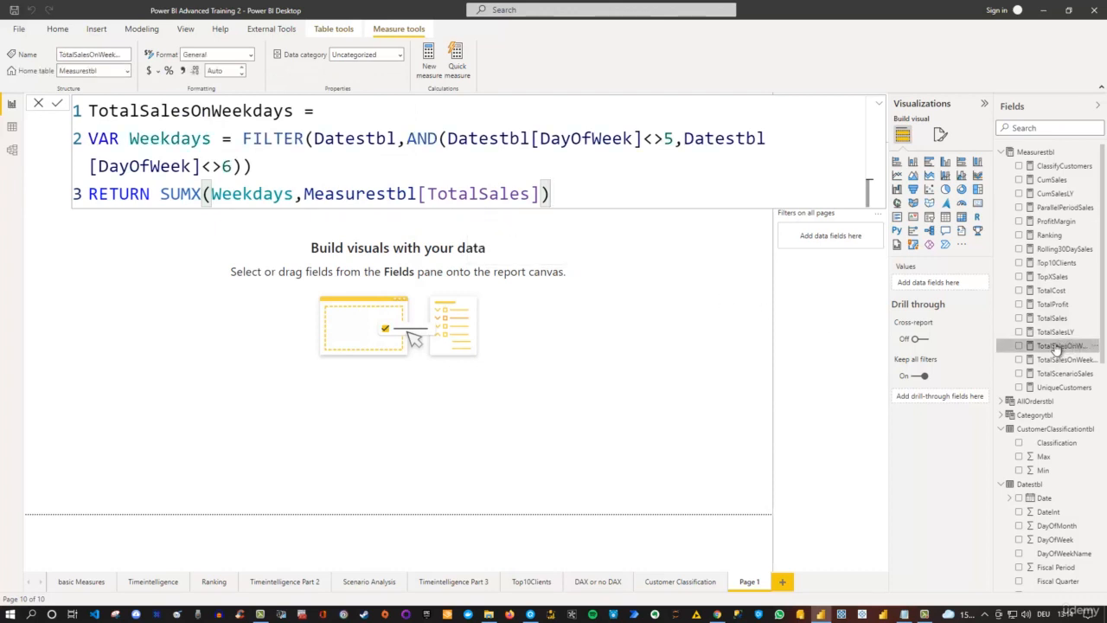
Step: Copy the whole TotalSalesOnWeekdays formula and format it as a new entry in DAX Formatter in the browser
left_click(597, 176)
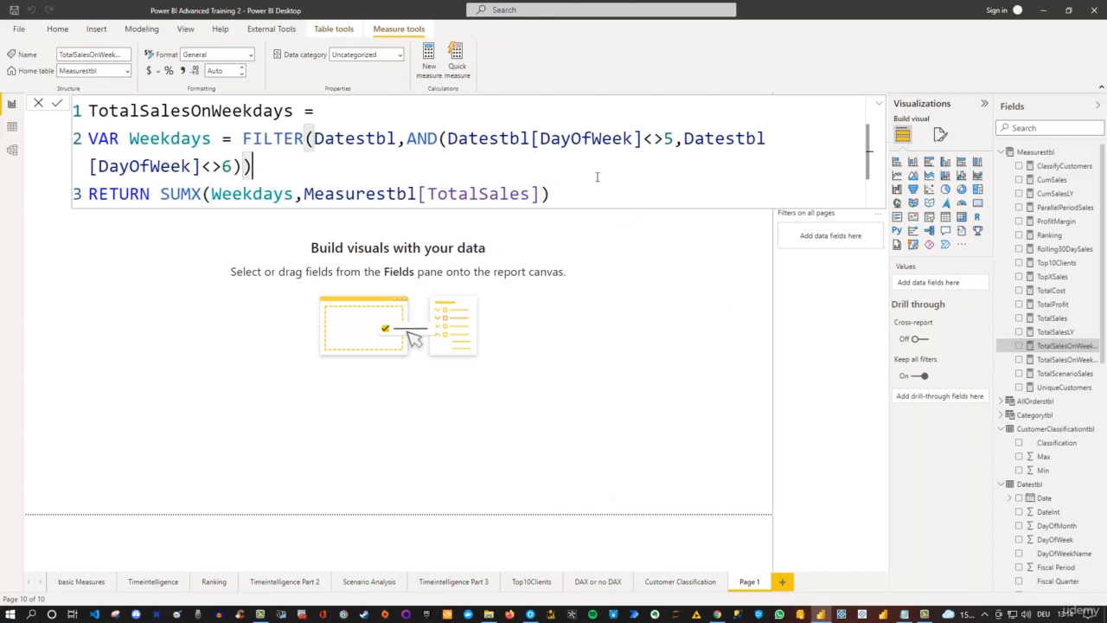
key("ctrl+a")
key("ctrl+c")
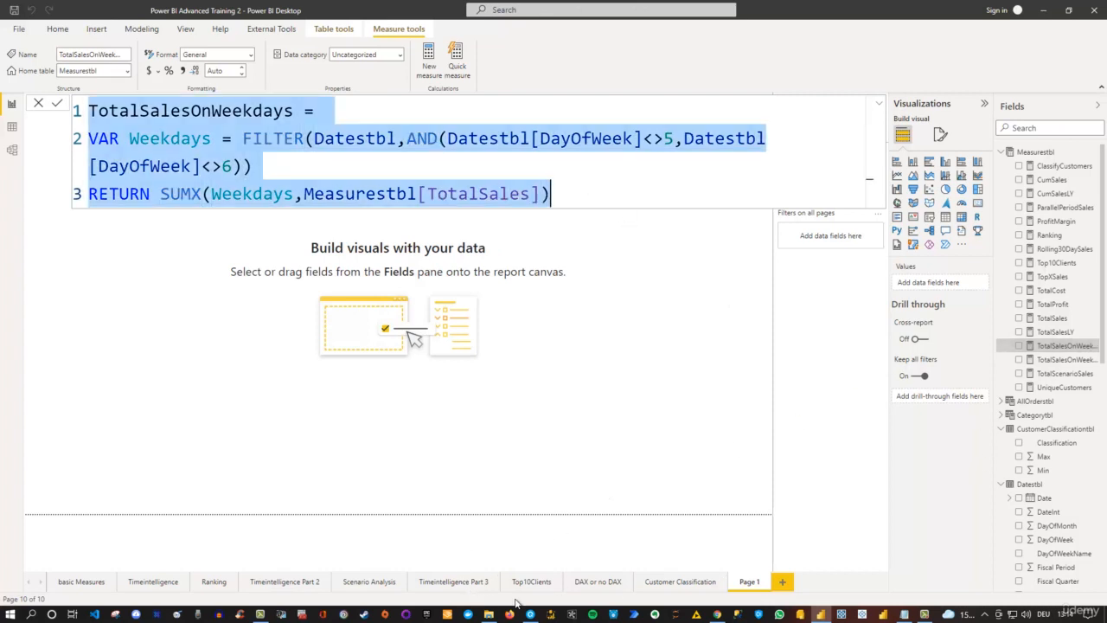
key("alt+Tab")
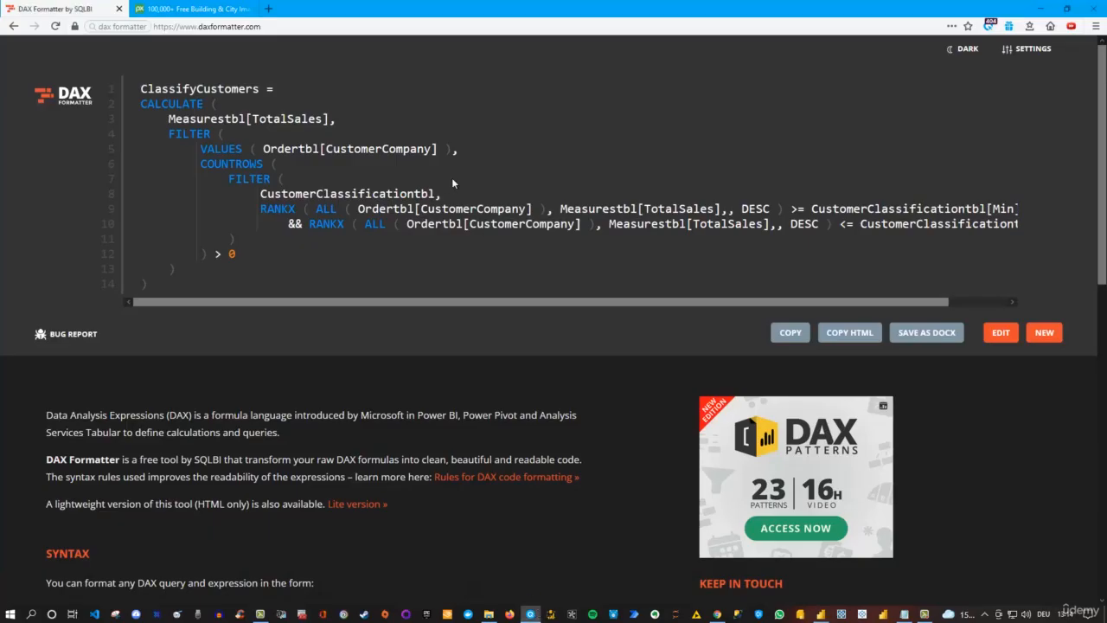
left_click(1044, 332)
key("ctrl+v")
left_click(1021, 181)
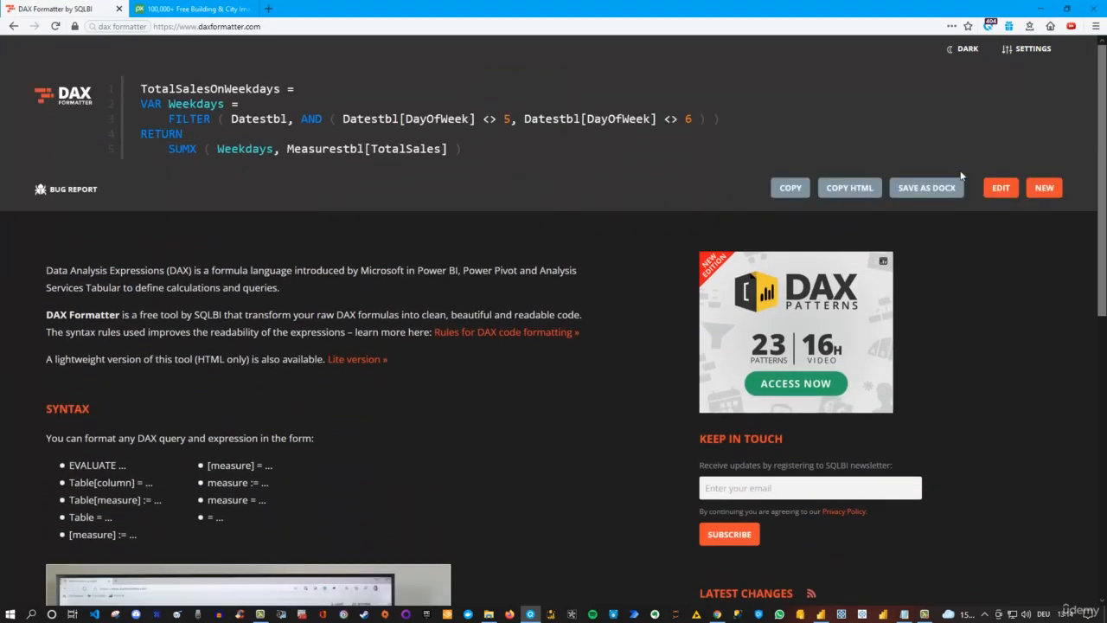
Step: Copy the formatted code and replace the TotalSalesOnWeekdays formula with it in Power BI Desktop
left_click(791, 187)
left_click(821, 613)
key("ctrl+v")
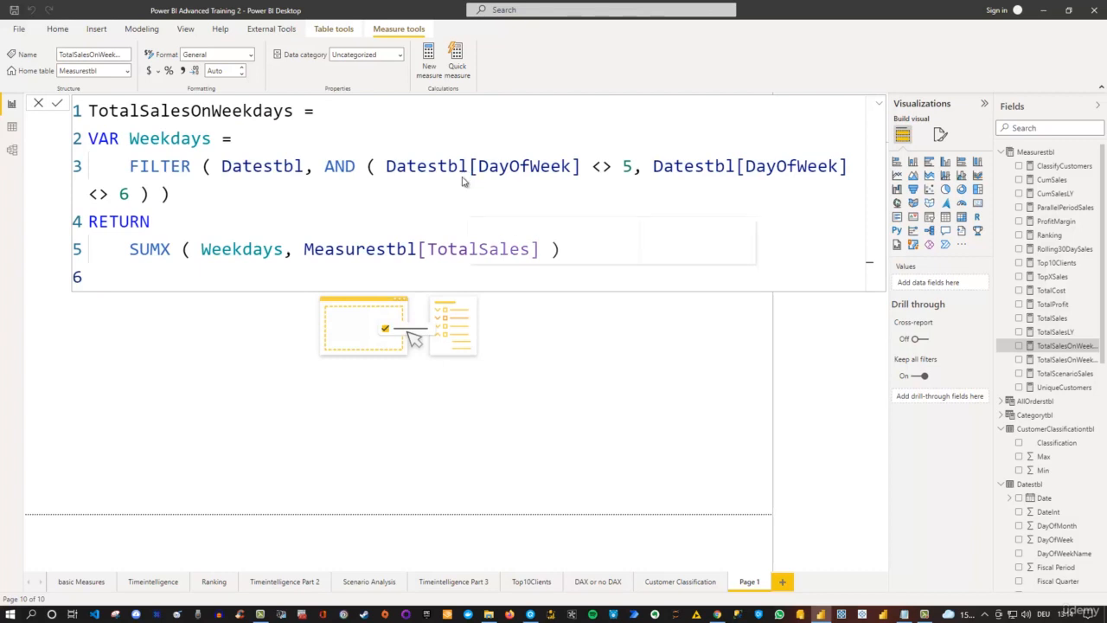
Step: Copy the whole formula of the TotalSalesOnWeekends measure and format it as a new entry in DAX Formatter
left_click(1061, 359)
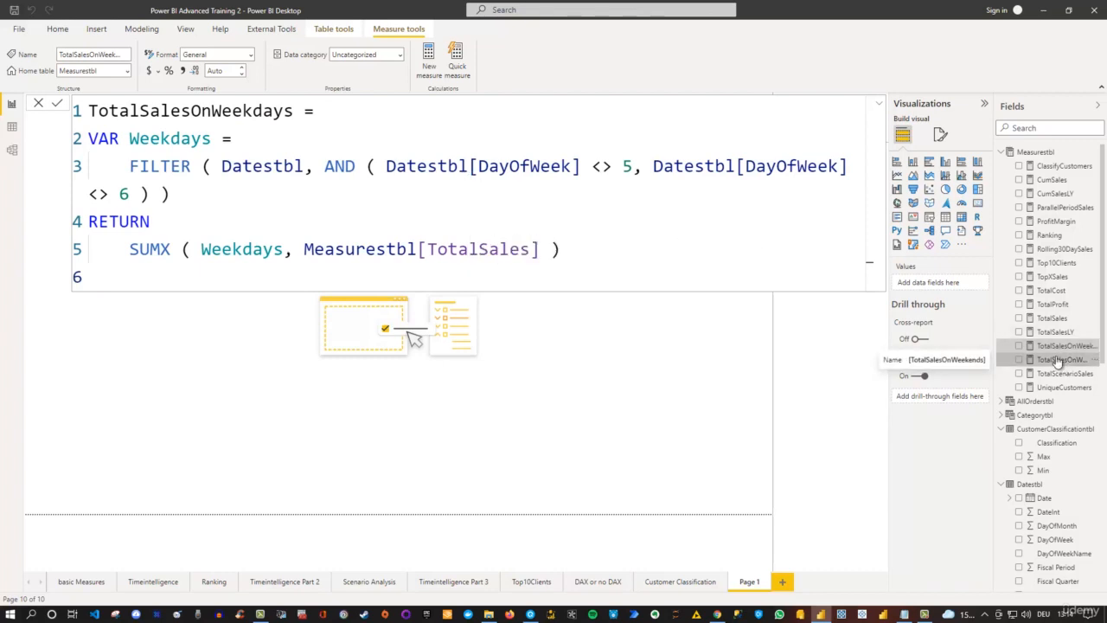
left_click(405, 160)
key("ctrl+a")
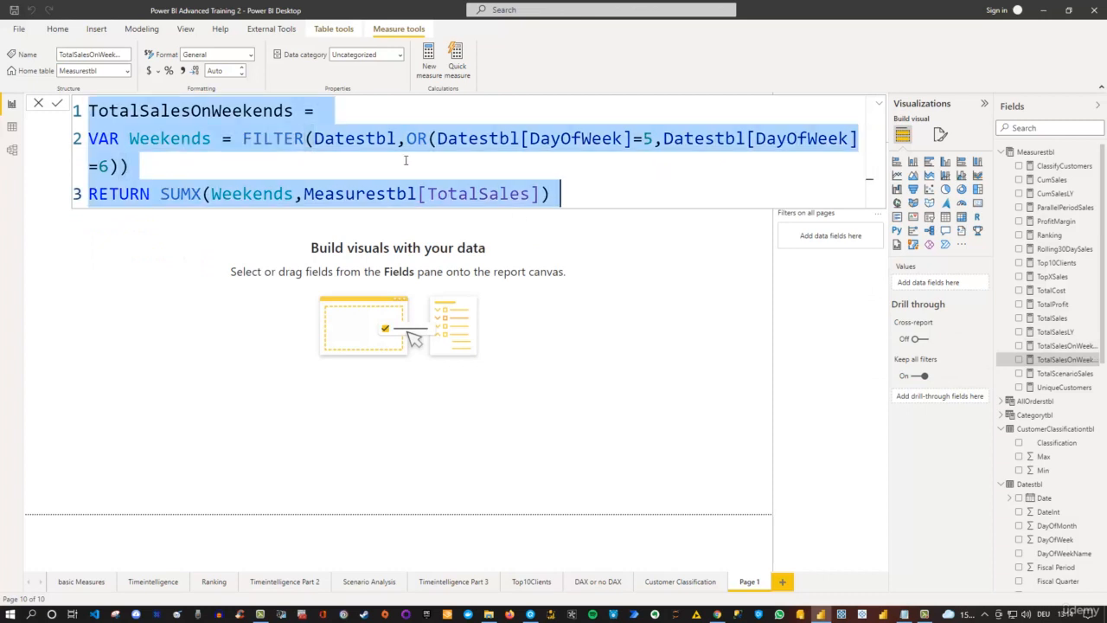
left_click(538, 613)
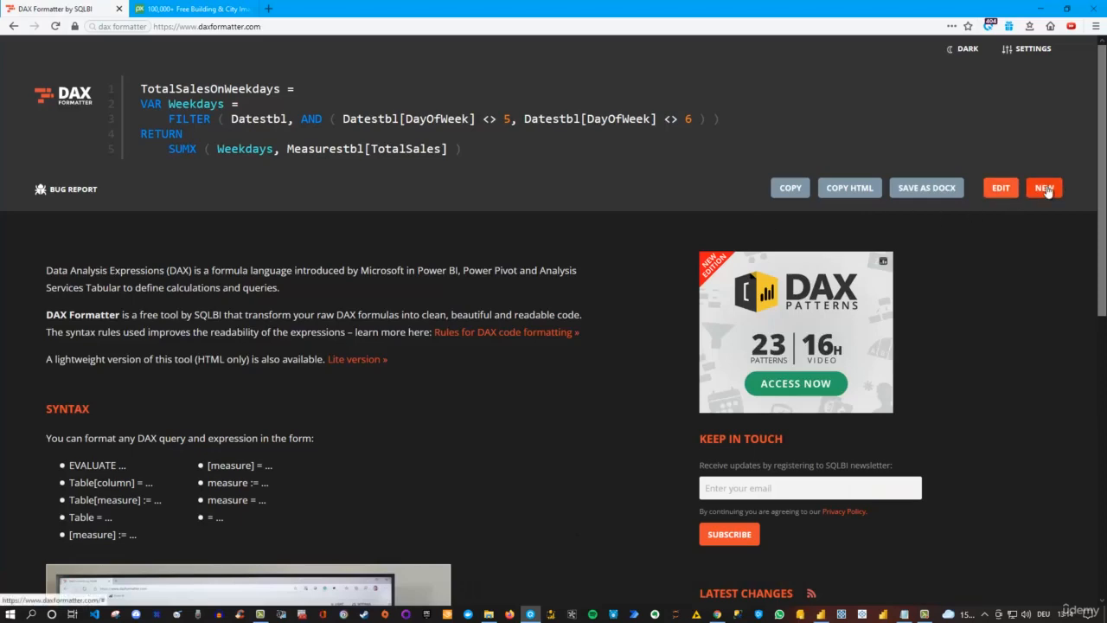
left_click(1045, 189)
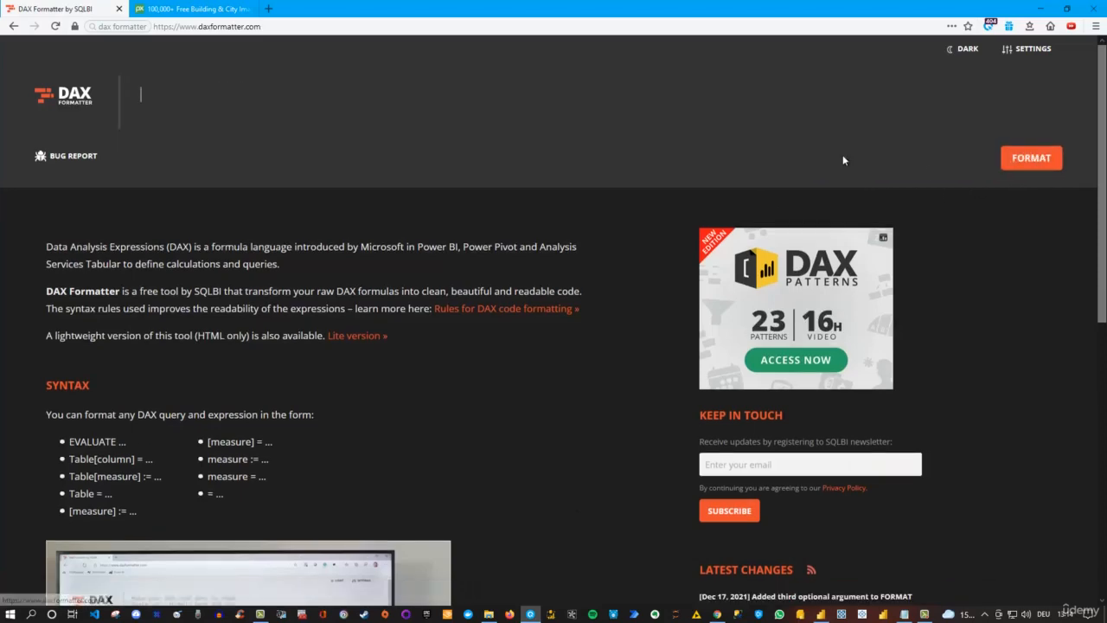
key("ctrl+v")
left_click(1029, 173)
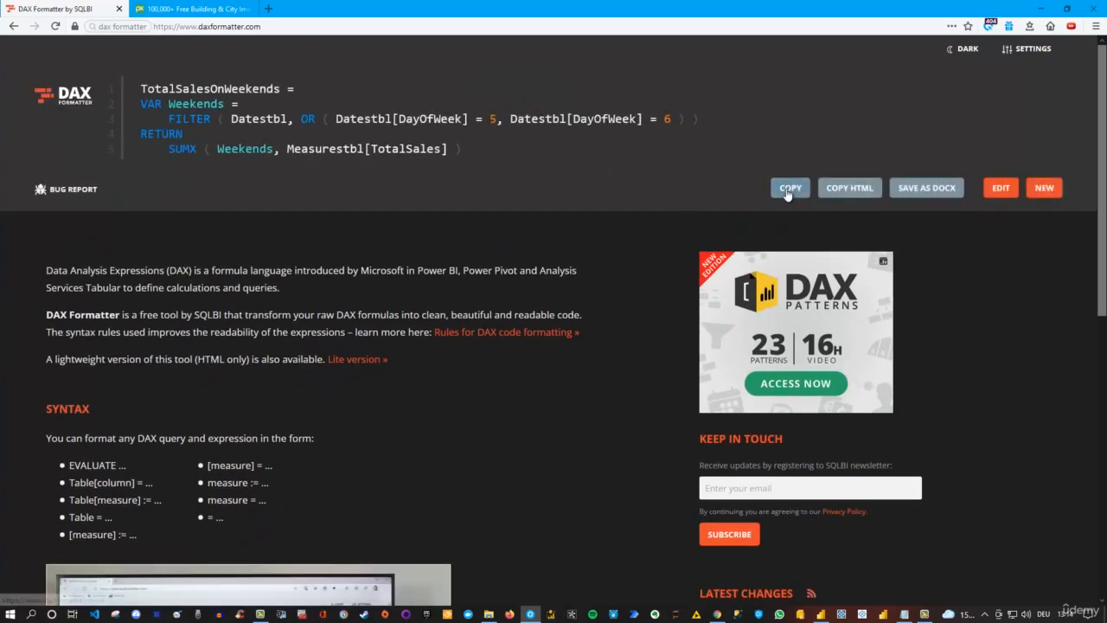
Step: Copy the formatted code, replace the TotalSalesOnWeekends formula with it in Power BI Desktop and leave the formula editor
left_click(786, 190)
key("alt+Tab")
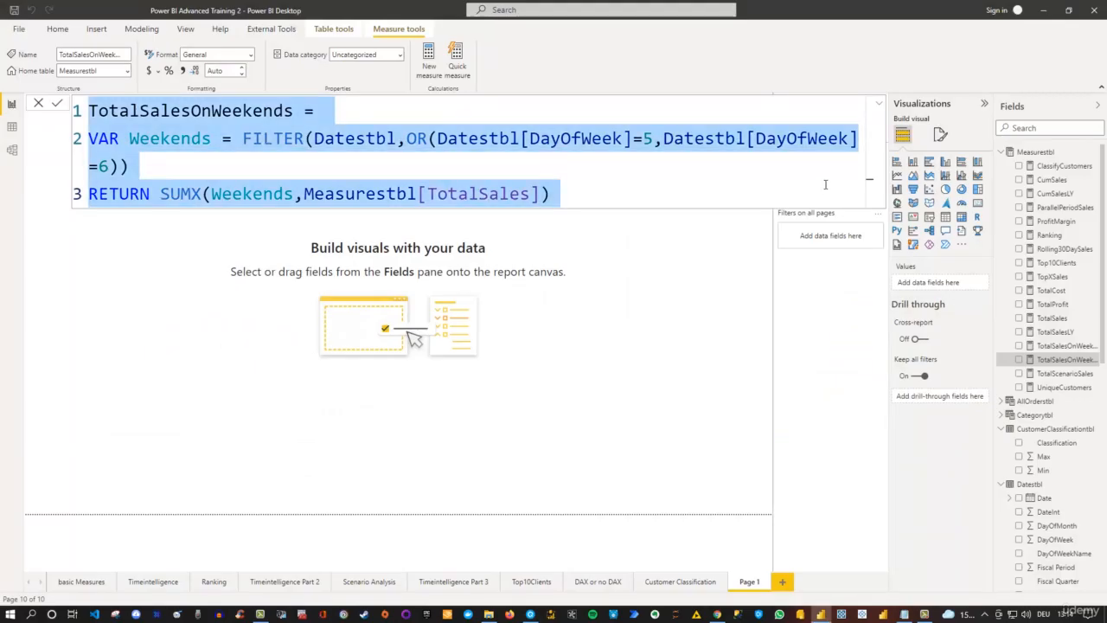
key("ctrl+v")
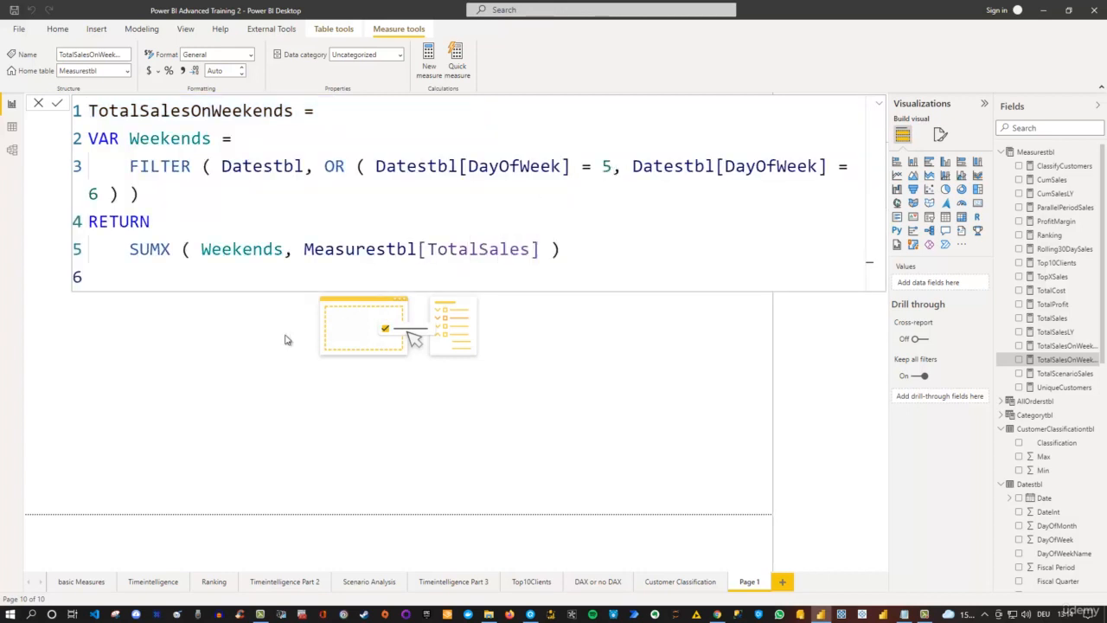
left_click(286, 355)
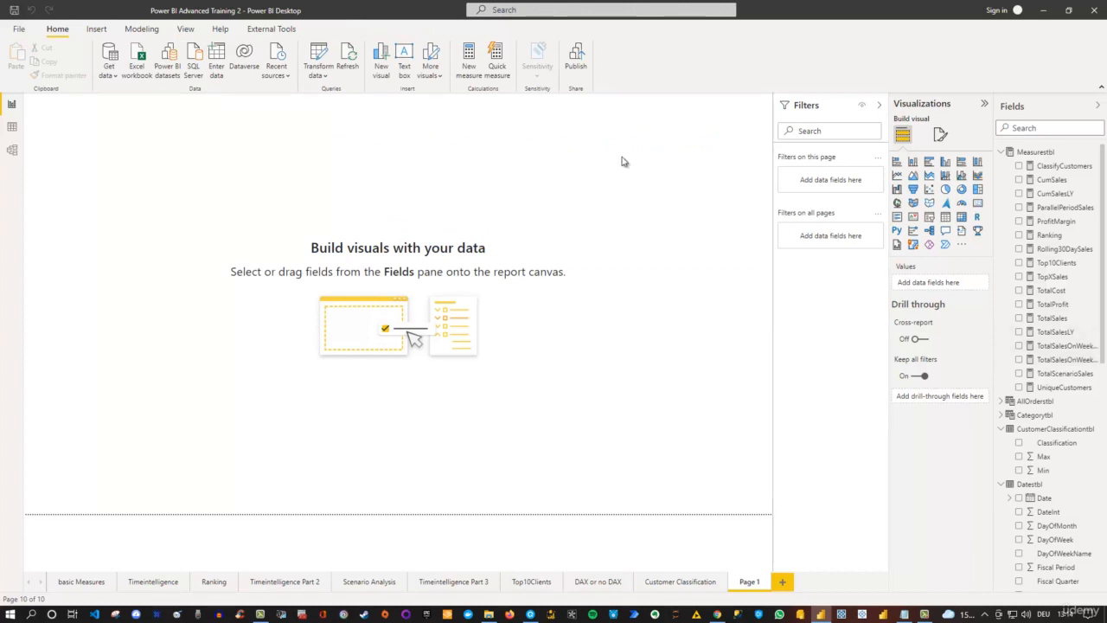
Step: Add a multi-row card showing TotalSales to the empty page and set its callout value font size to 15 pt
left_click(1019, 318)
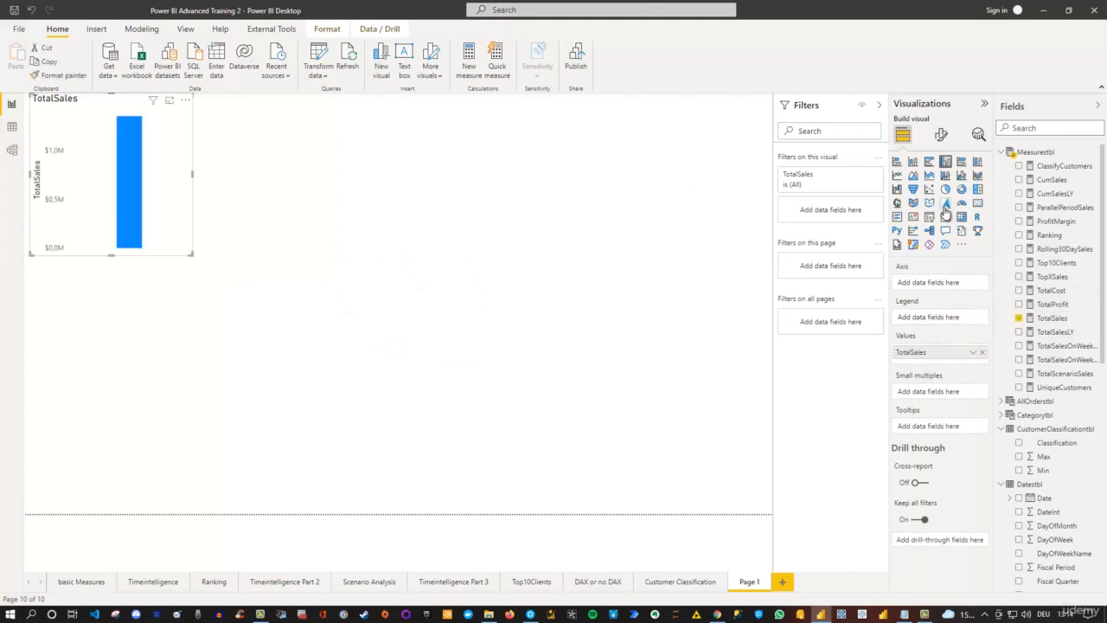
left_click(897, 216)
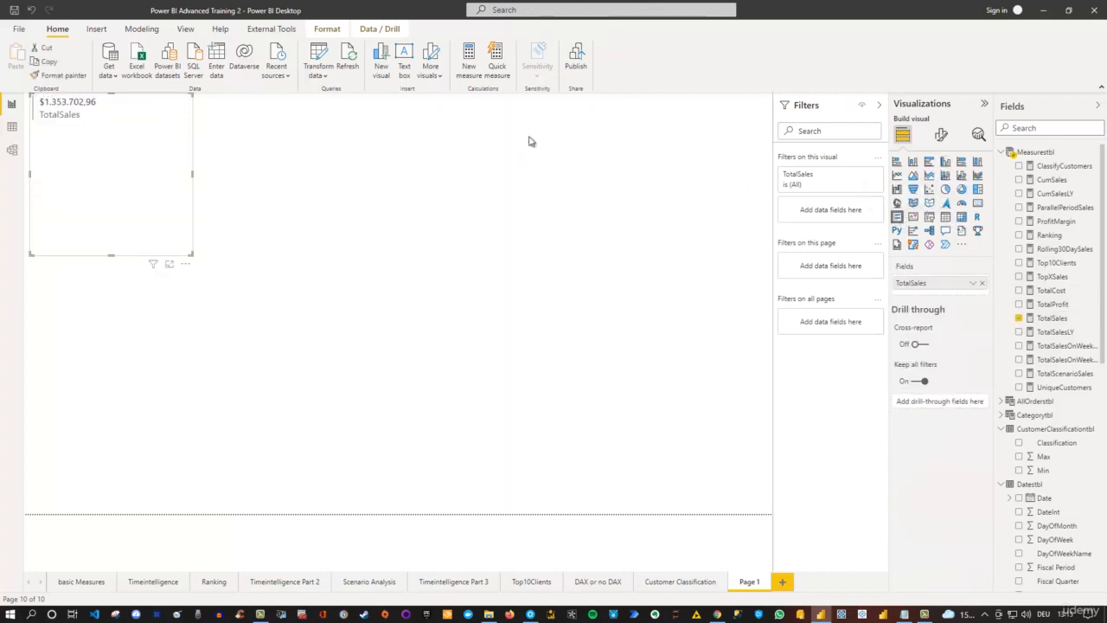
left_click(941, 136)
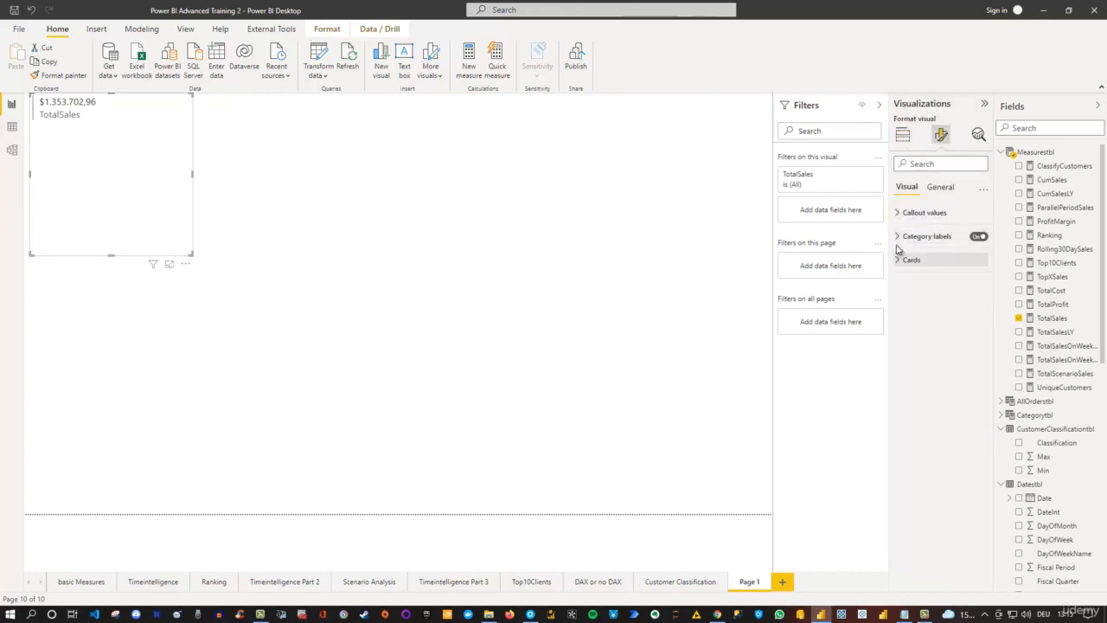
left_click(900, 214)
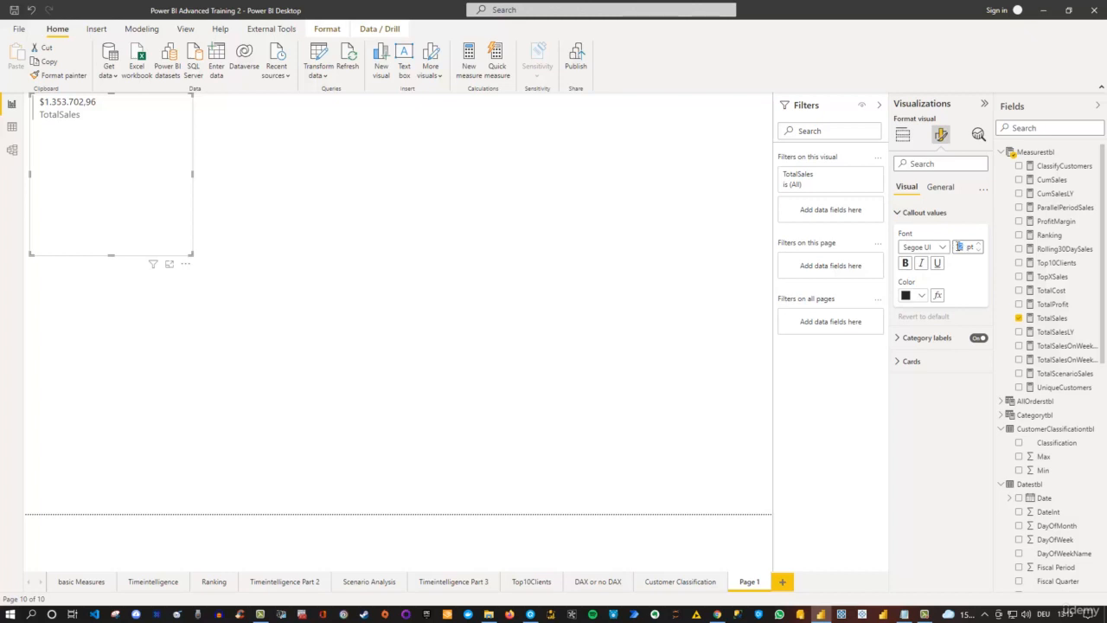
key("BackSpace")
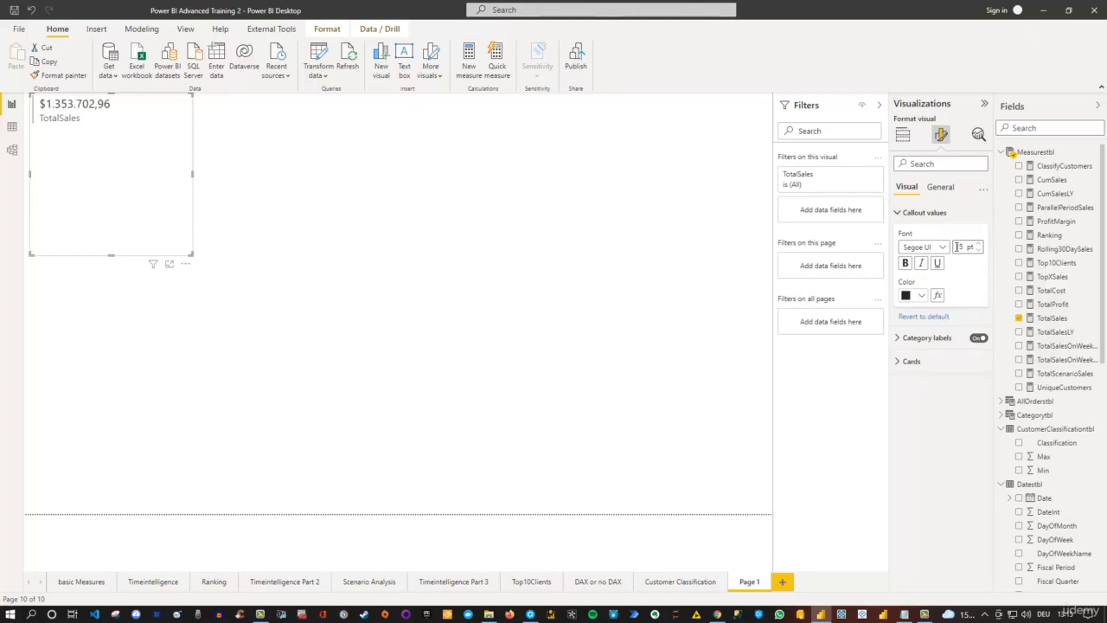
Step: Enlarge the card and move it toward the page's upper middle, then add the TotalSalesOnWeekdays and TotalSalesOnWeekends measures to it
left_click_drag(194, 260, 464, 282)
left_click_drag(347, 149, 522, 153)
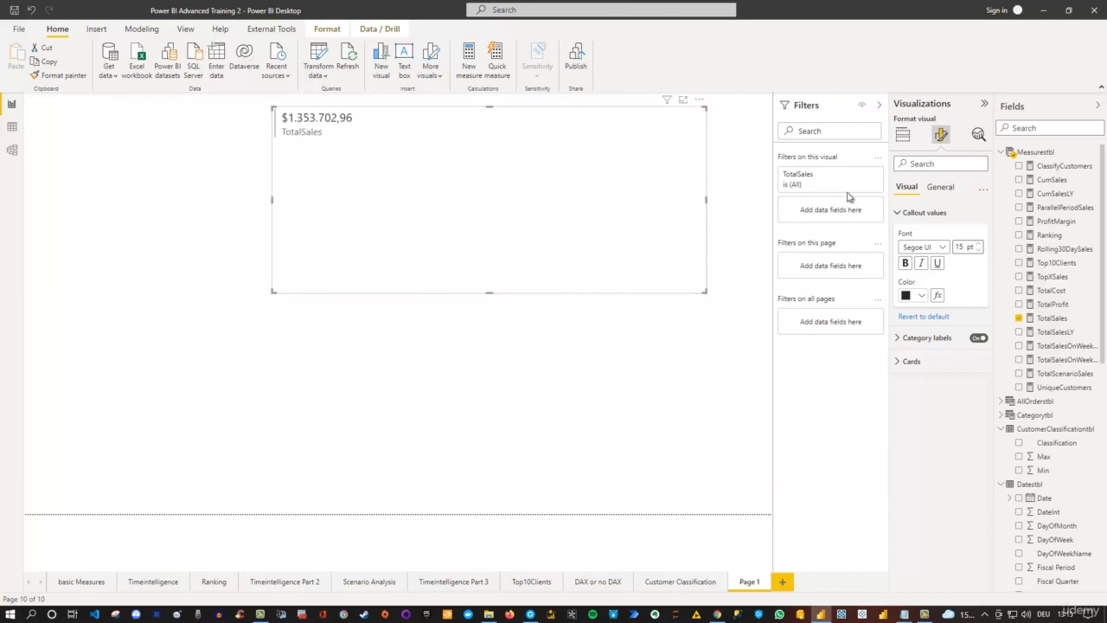
left_click(1020, 346)
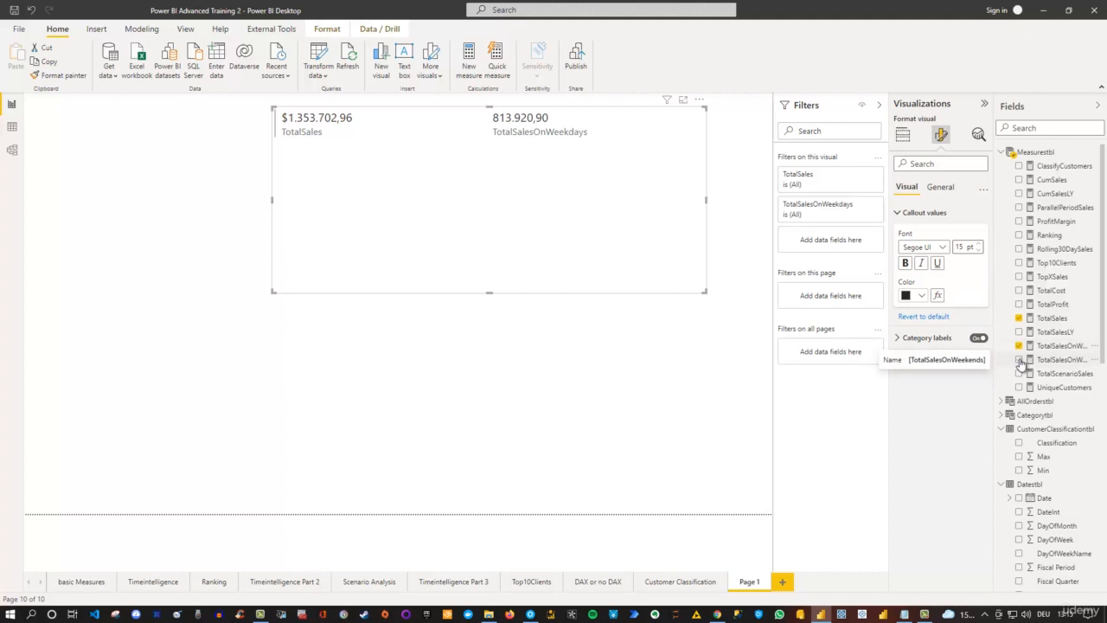
left_click(1020, 360)
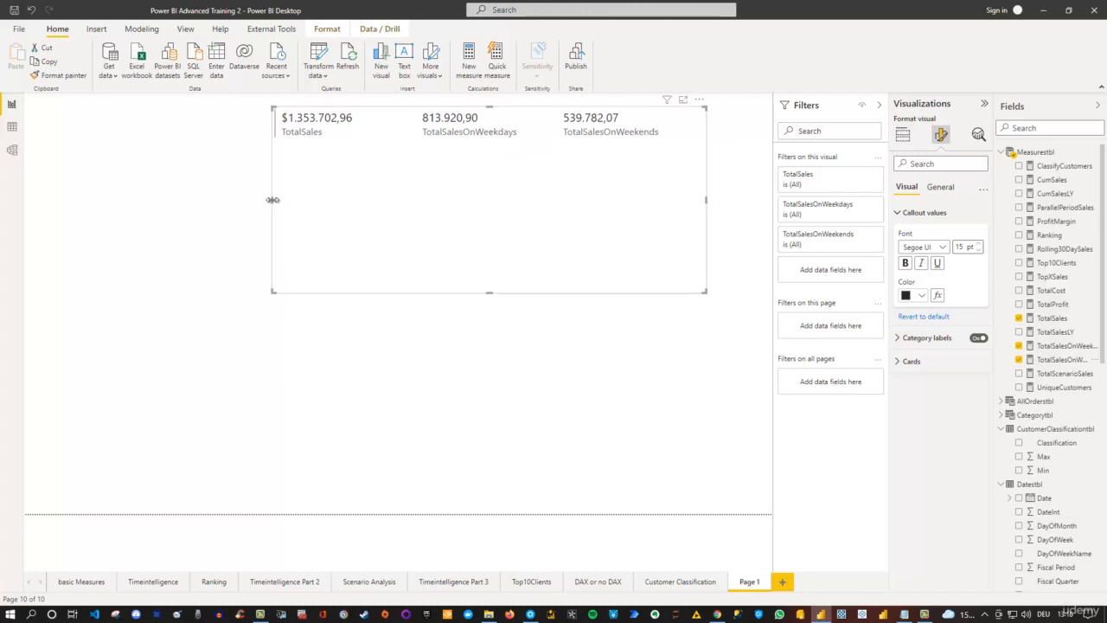
Step: Narrow the multi-row card from its left edge and place a duplicate of it at the left of the page, below the original
left_click_drag(272, 204, 389, 203)
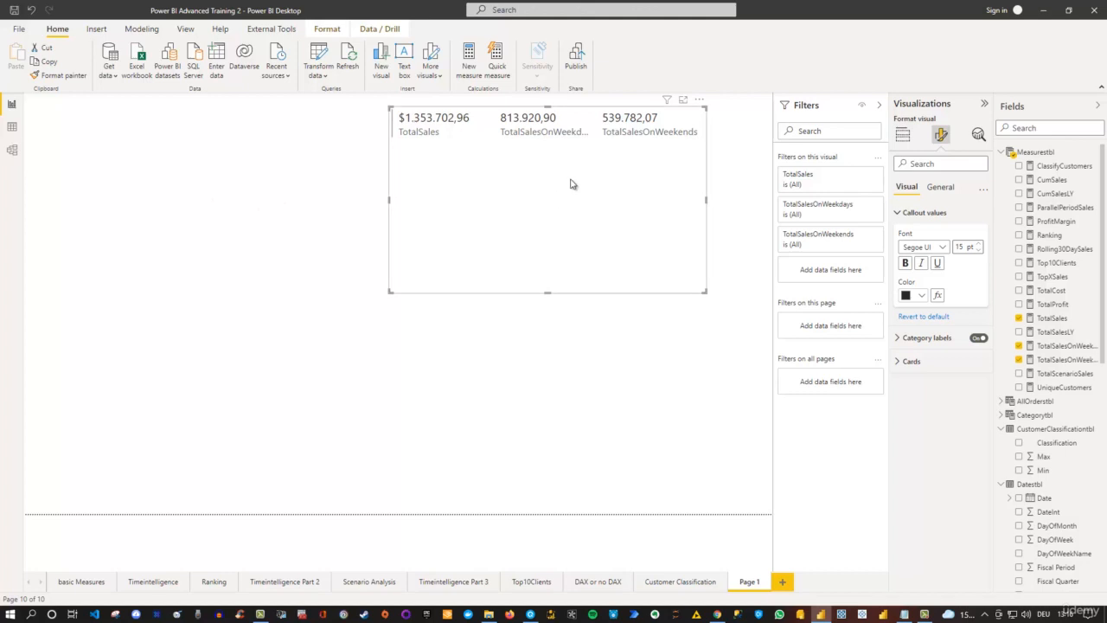
key("ctrl+c")
key("ctrl+v")
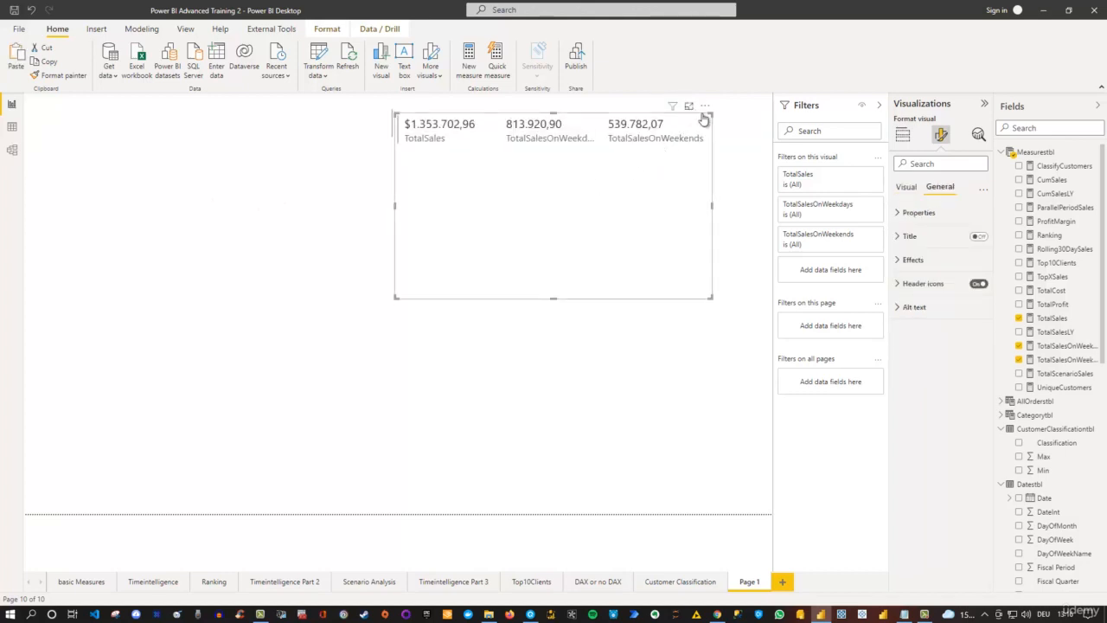
left_click_drag(665, 130, 299, 264)
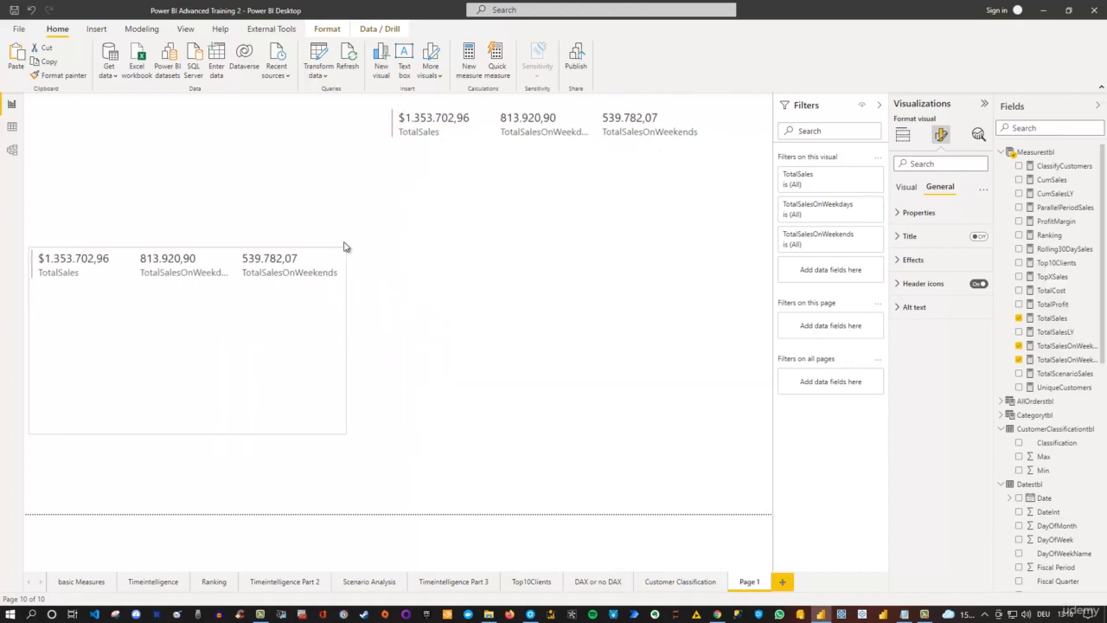
Step: Convert the duplicated multi-row card into a clustered column chart and check the value of each of its columns
left_click(902, 137)
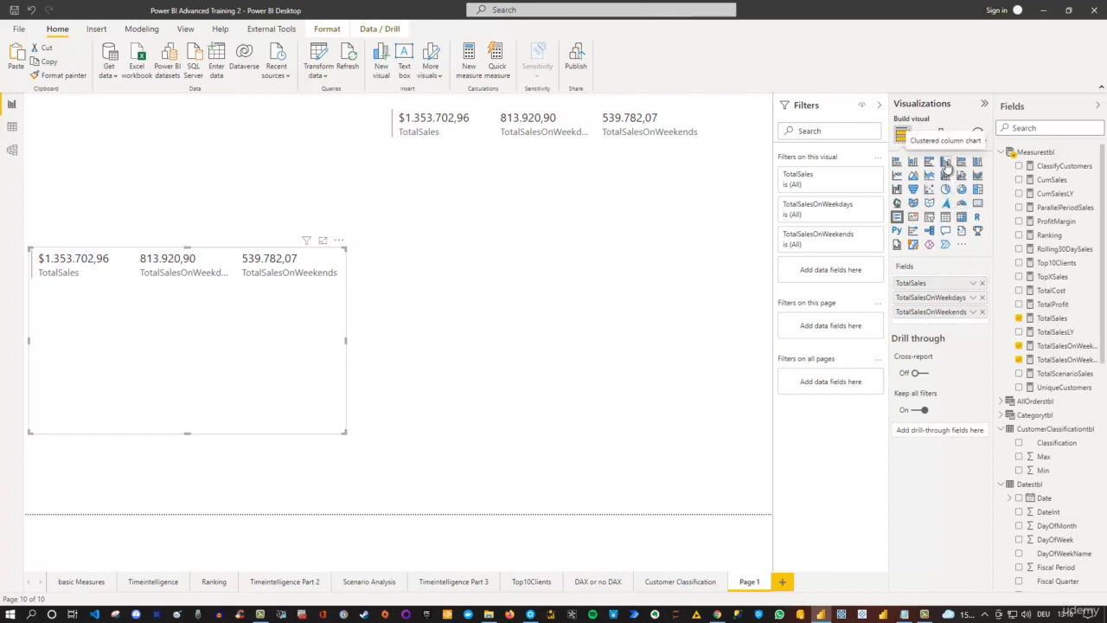
left_click(946, 162)
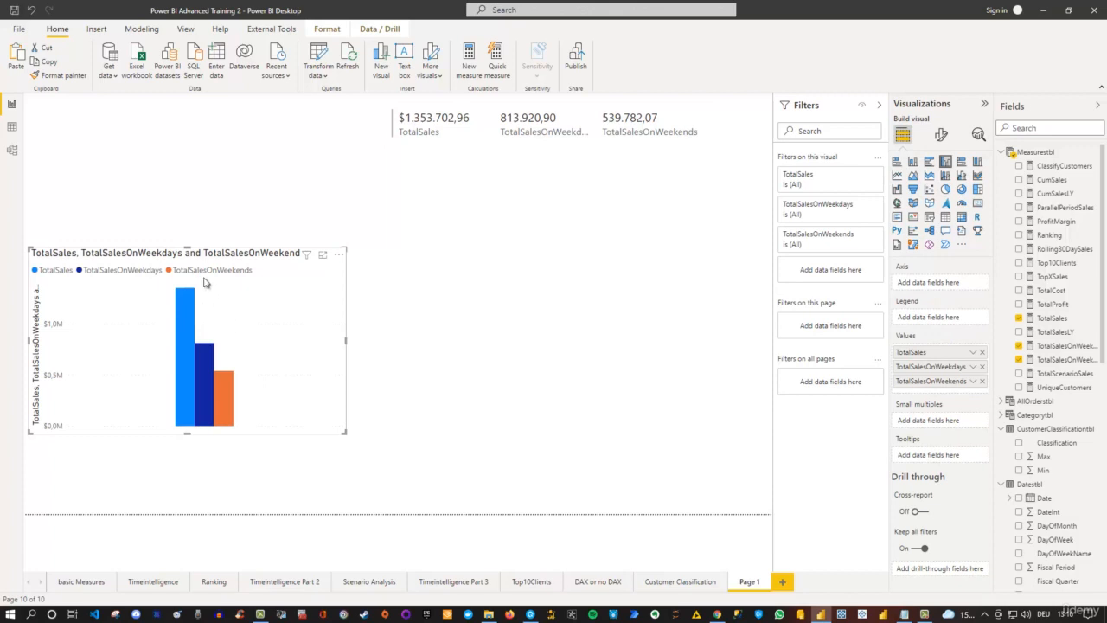
mouse_move(191, 308)
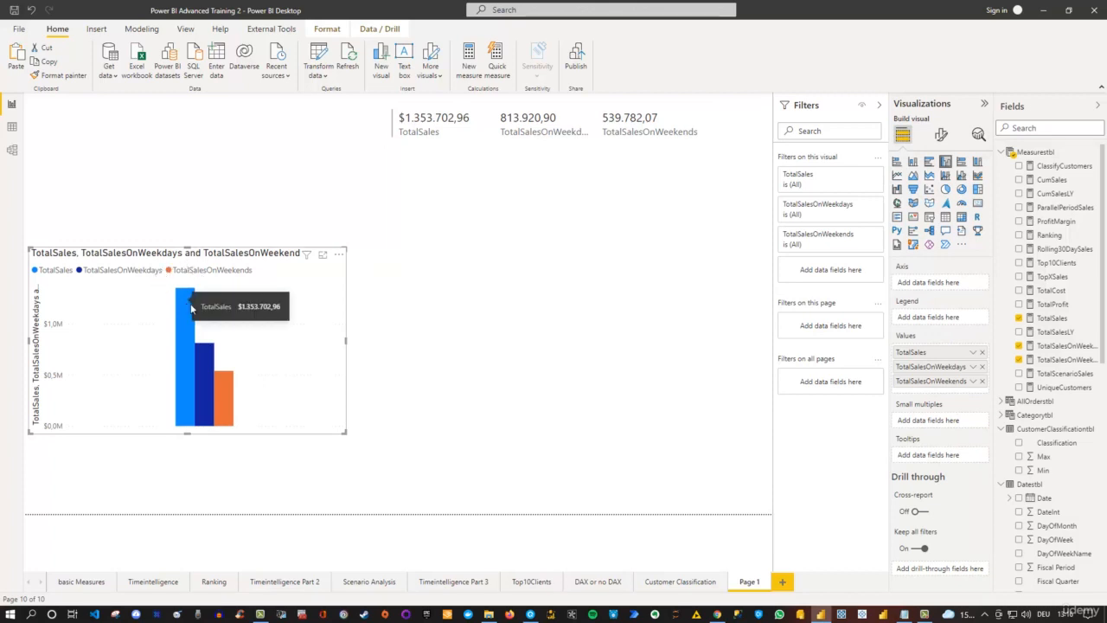
mouse_move(197, 363)
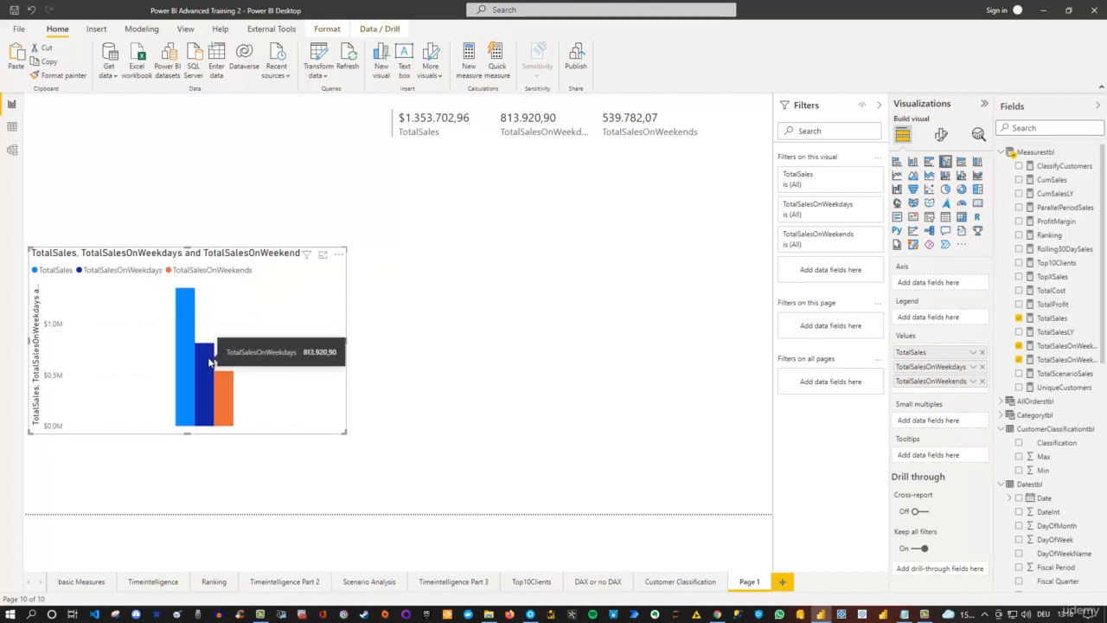
mouse_move(229, 372)
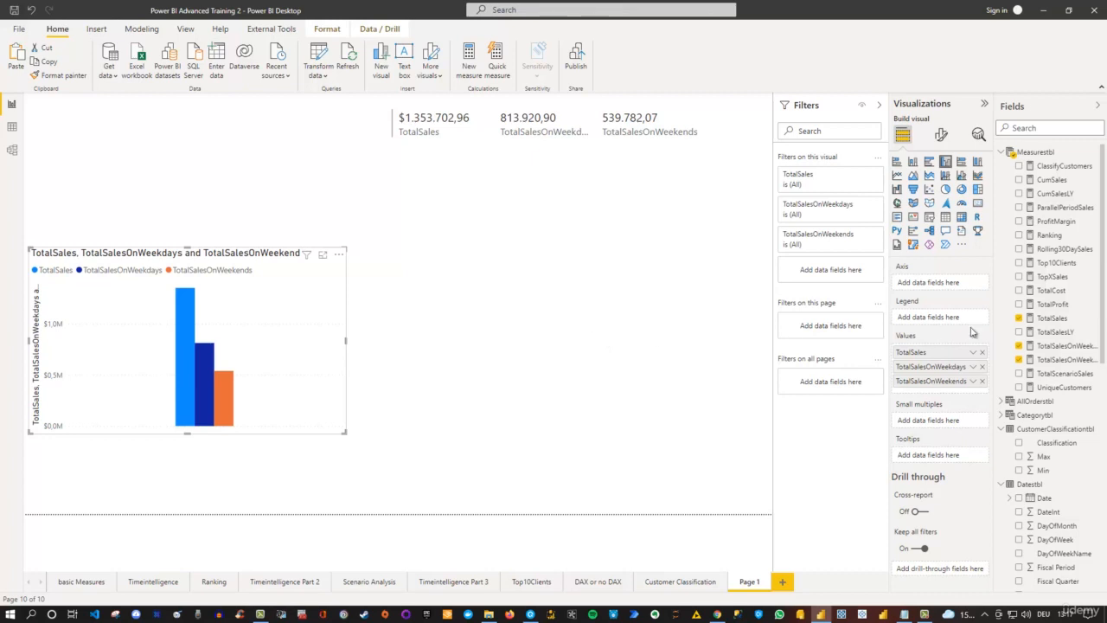
Step: Open the TotalSalesOnWeekdays formula and examine its RETURN and VAR keywords and the Weekdays variable name
left_click(1055, 347)
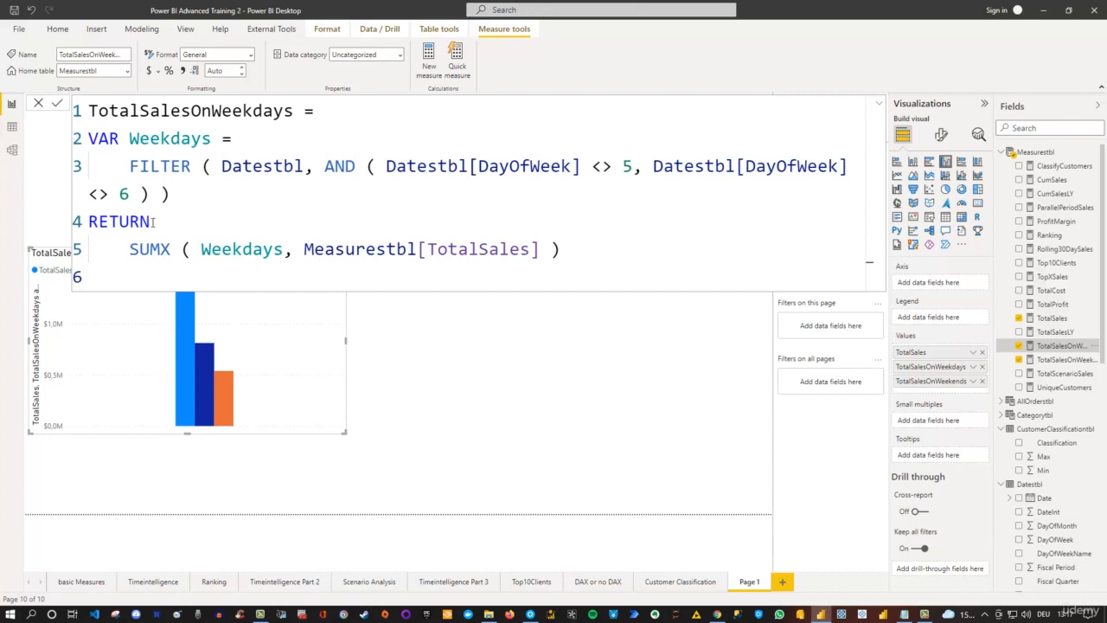
left_click_drag(151, 221, 87, 221)
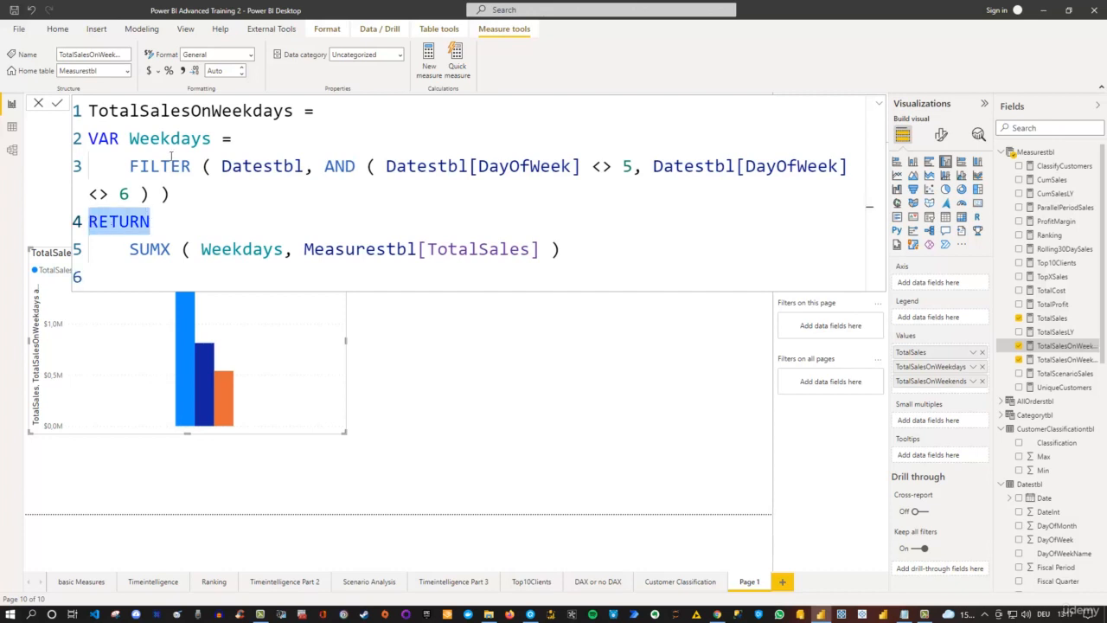
left_click_drag(118, 138, 88, 138)
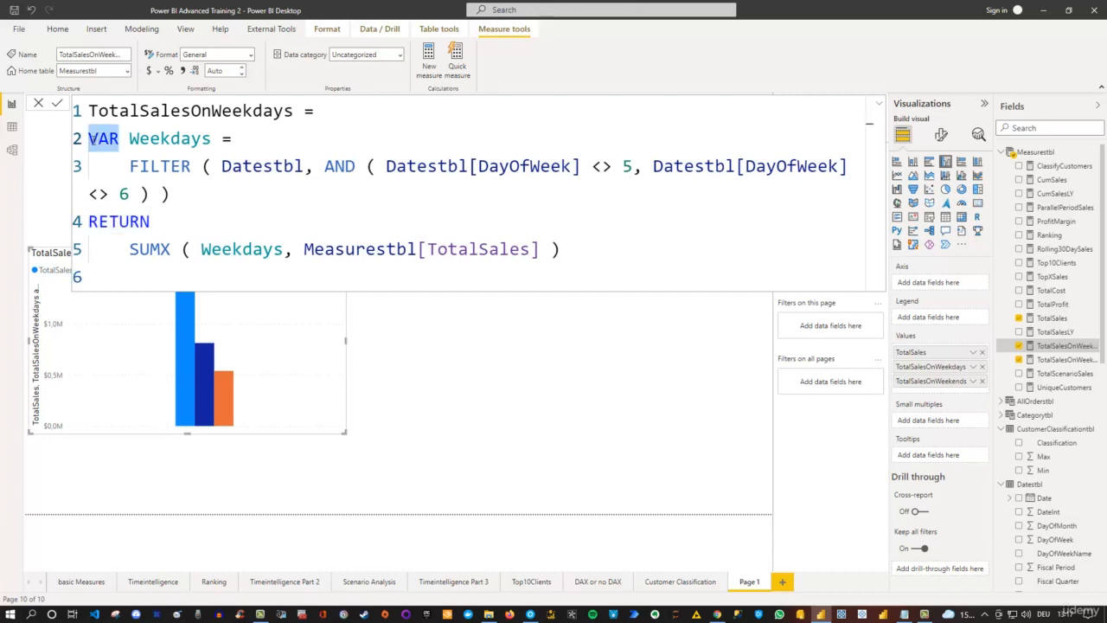
left_click(196, 205)
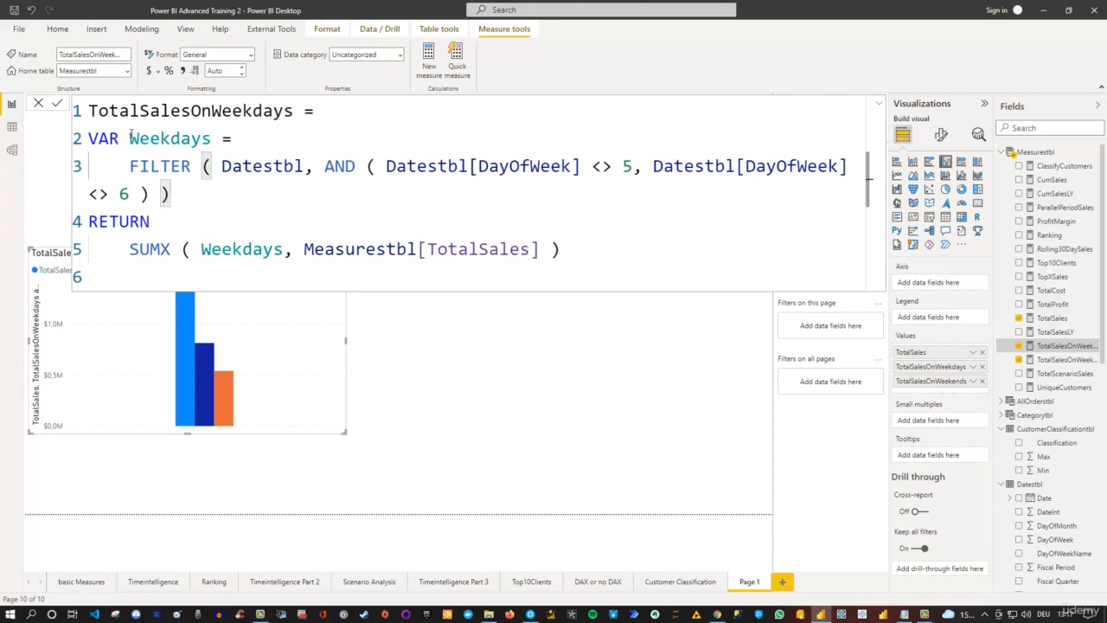
left_click_drag(129, 138, 212, 137)
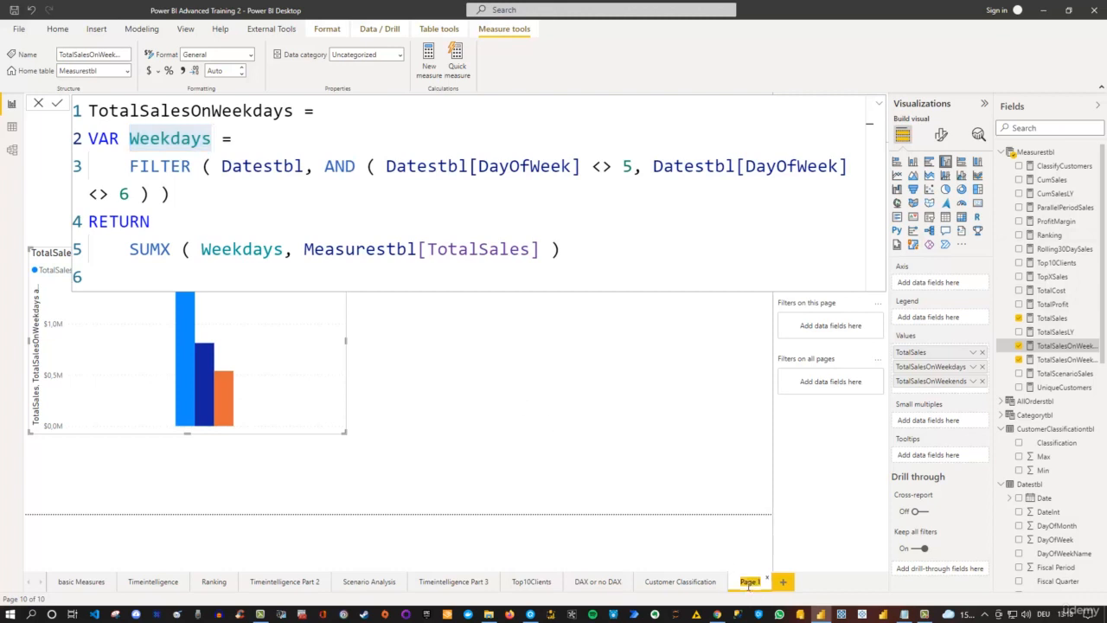
Step: Rename the report page Page 1 as "Variables and Weekdays" and close the formula editor
type("Variables a")
type("nd Weekday")
type("s")
key("Return")
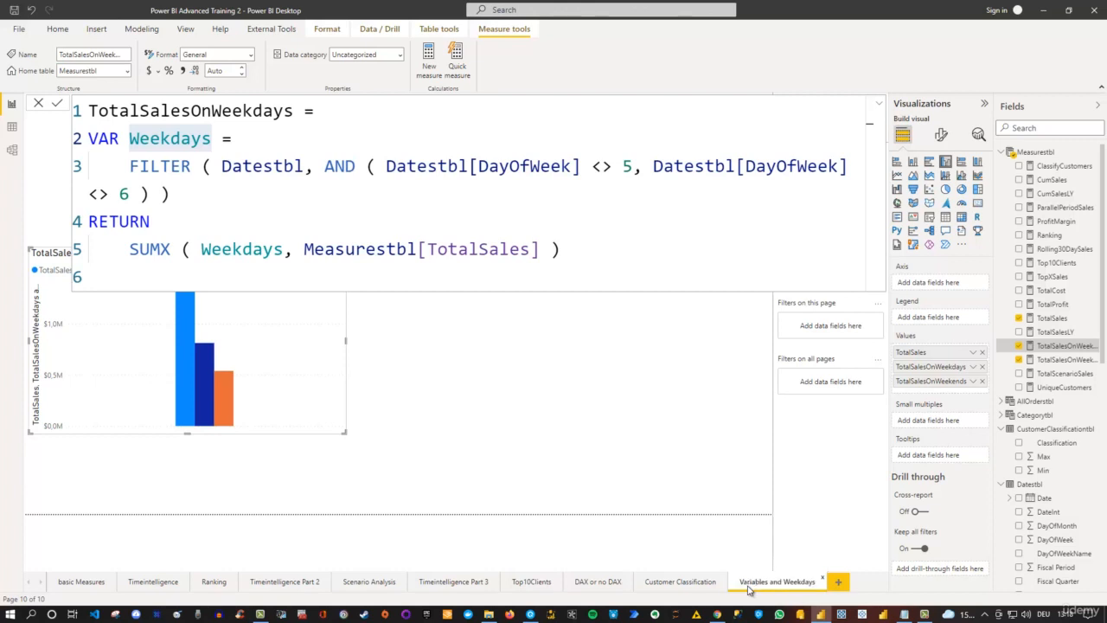
left_click(642, 456)
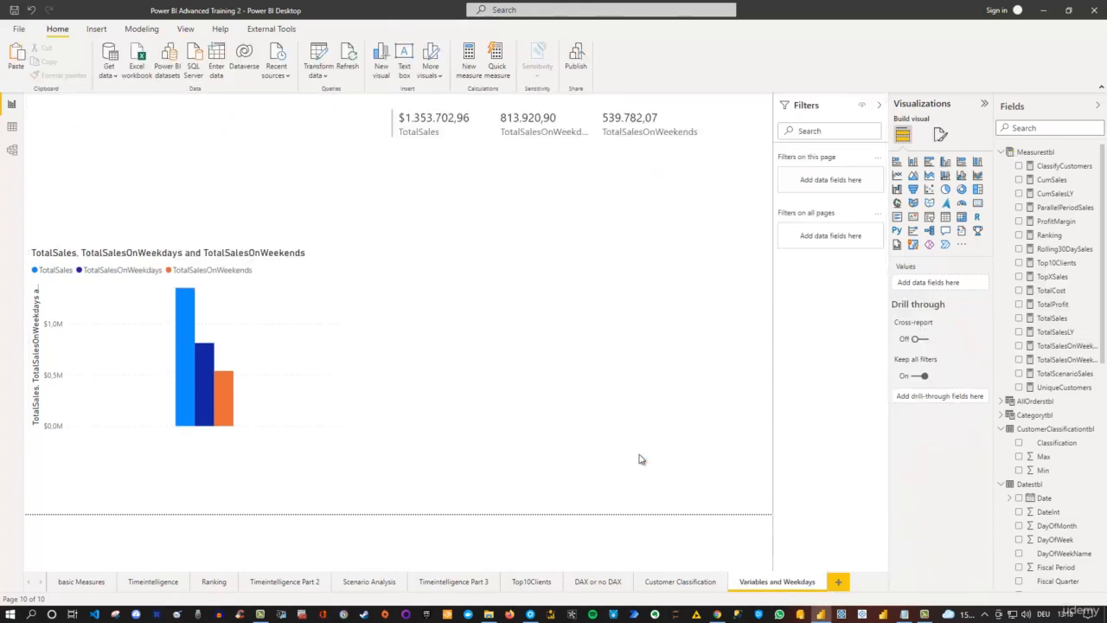